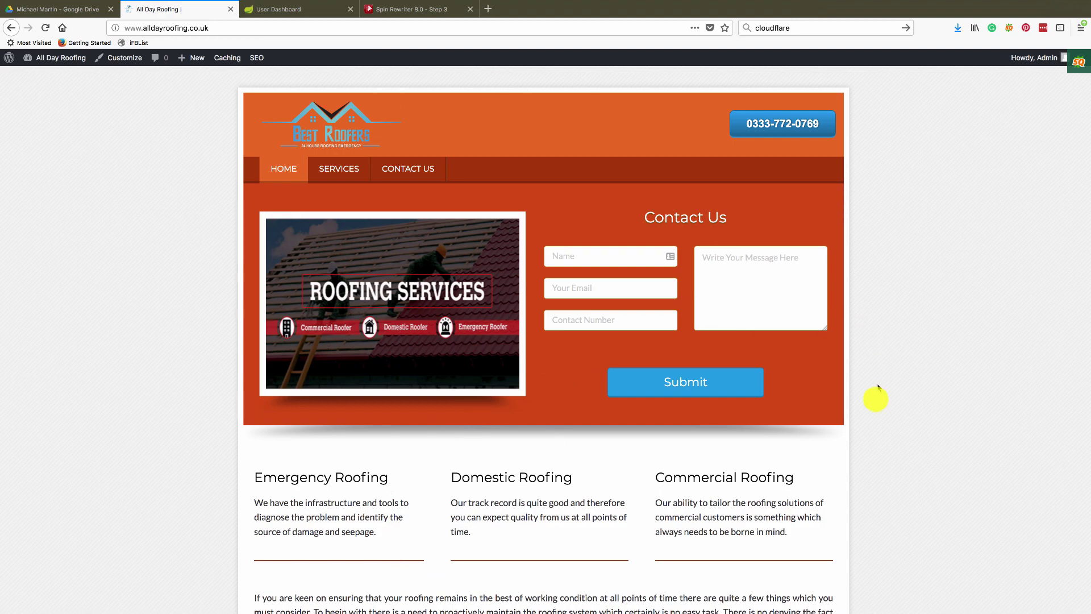
# Step: Look over the All Day Roofing homepage, including its services submenu and the text below the contact form
pyautogui.scroll(-6, 878, 393)
pyautogui.scroll(6, 873, 404)
pyautogui.moveTo(333, 165)
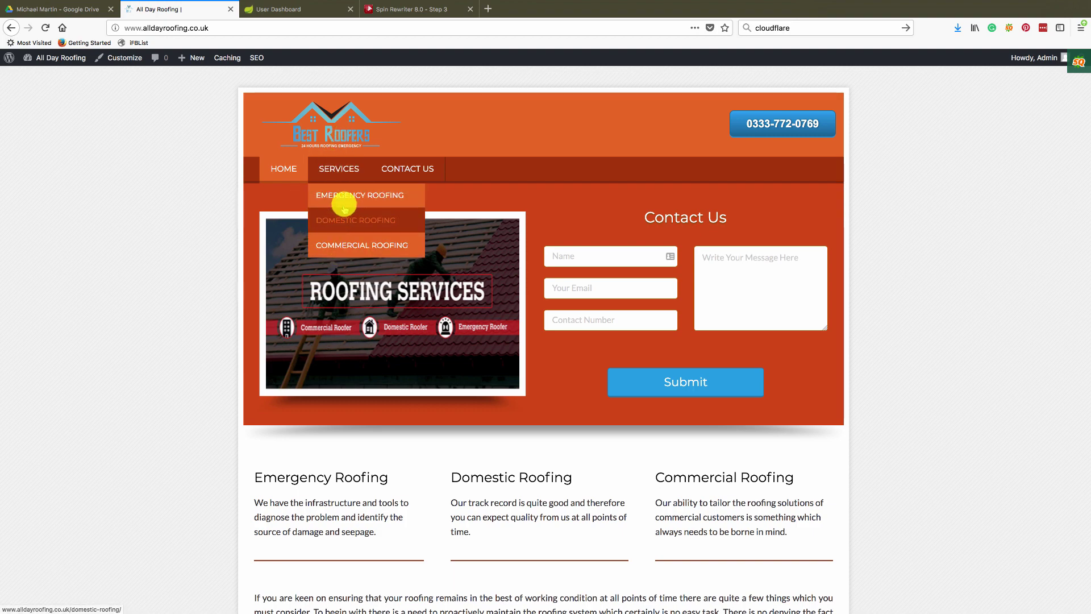
pyautogui.scroll(-3, 234, 283)
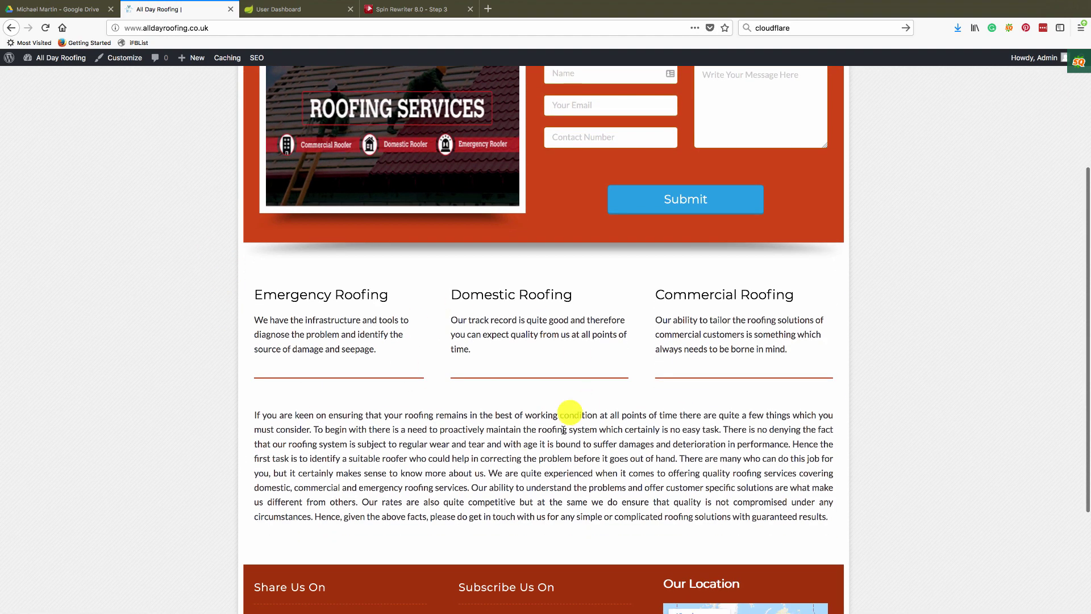
pyautogui.scroll(3, 215, 339)
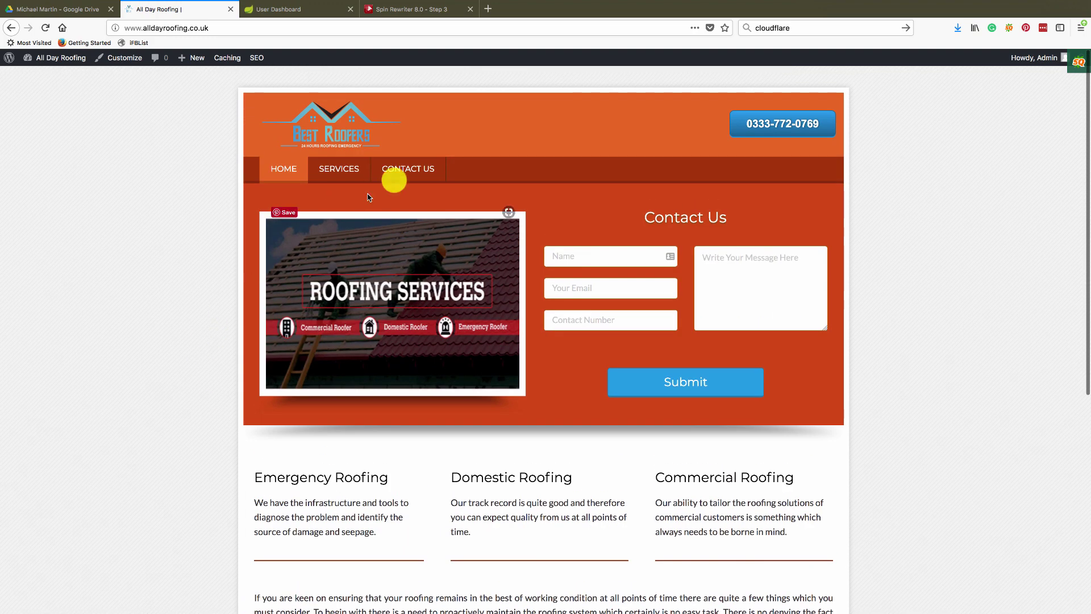
# Step: Open the site's WordPress dashboard and check the list of existing pages
pyautogui.moveTo(63, 60)
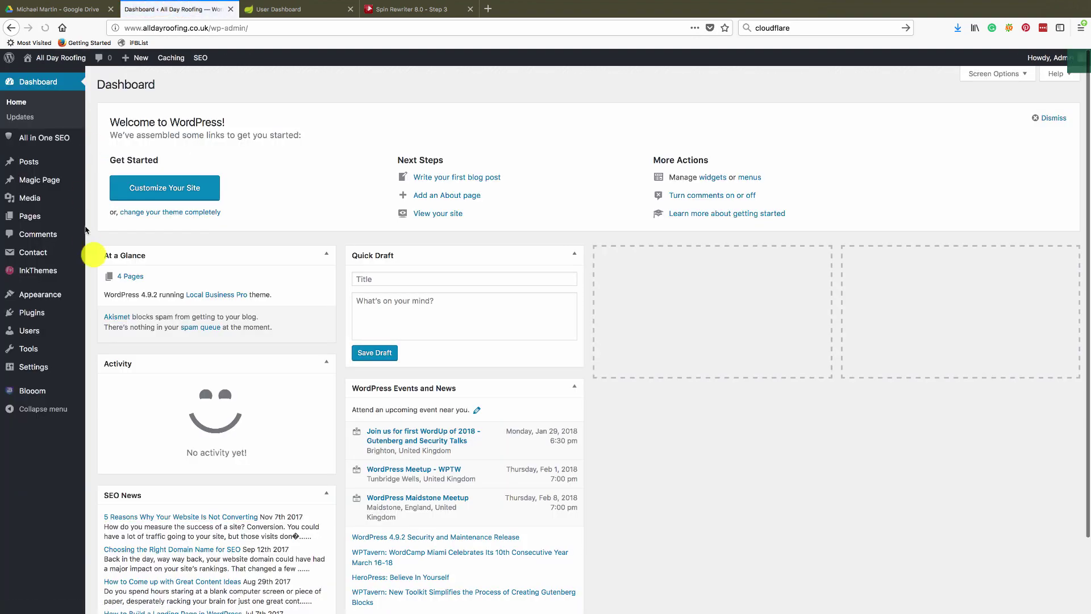
pyautogui.click(38, 219)
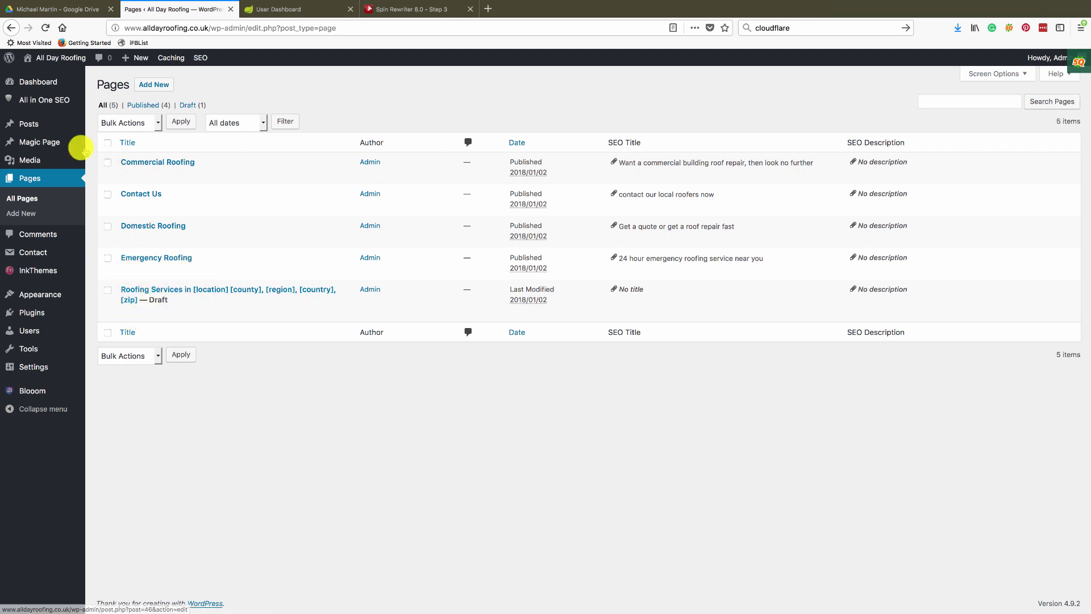
pyautogui.moveTo(41, 146)
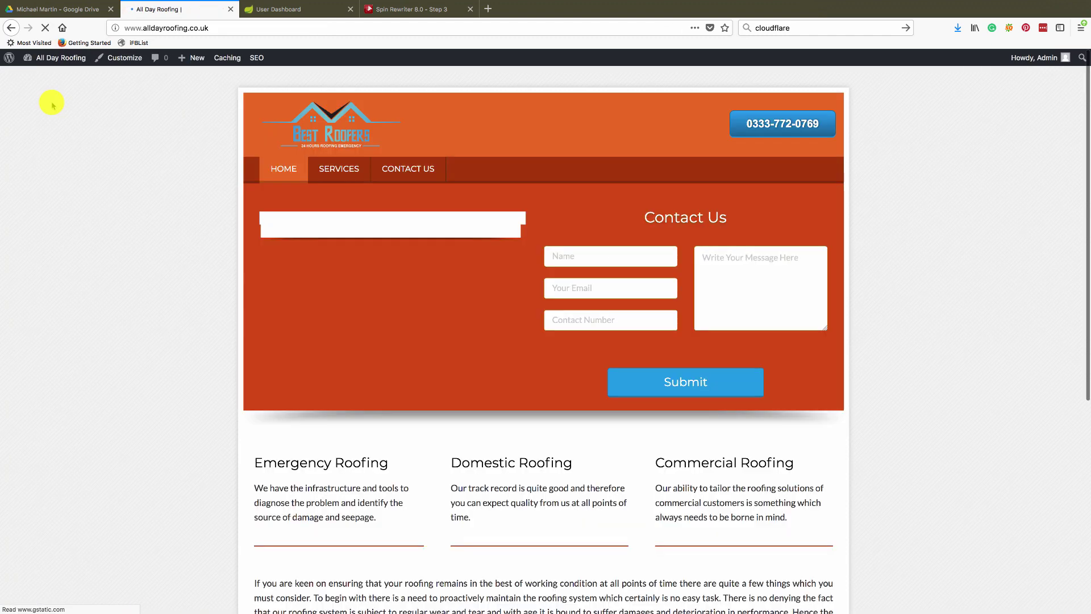
pyautogui.click(48, 61)
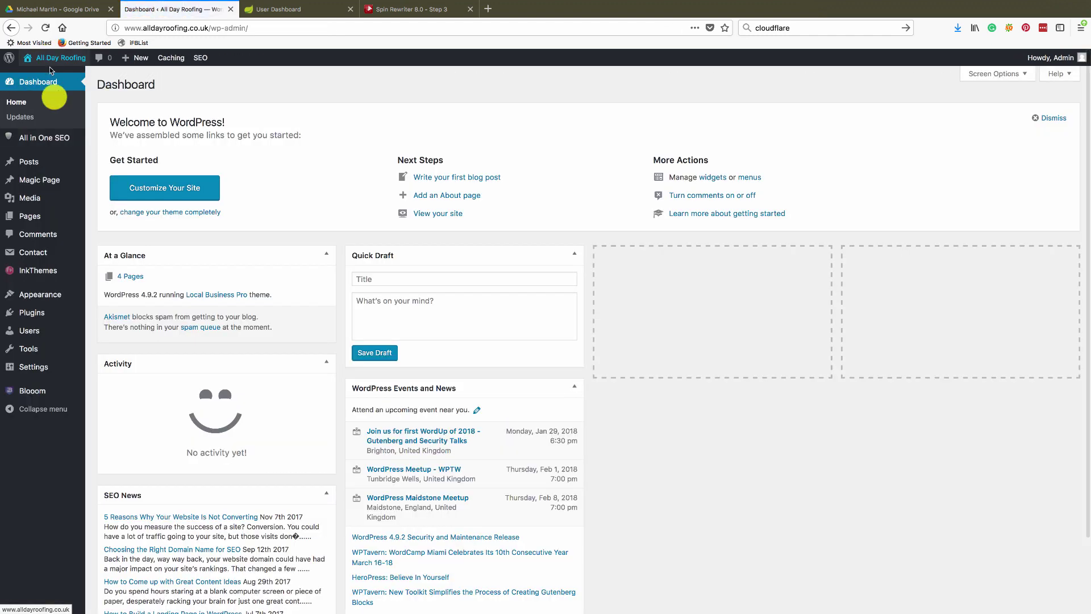
# Step: Start a new Magic Page and look over the sections of its blank form
pyautogui.moveTo(46, 179)
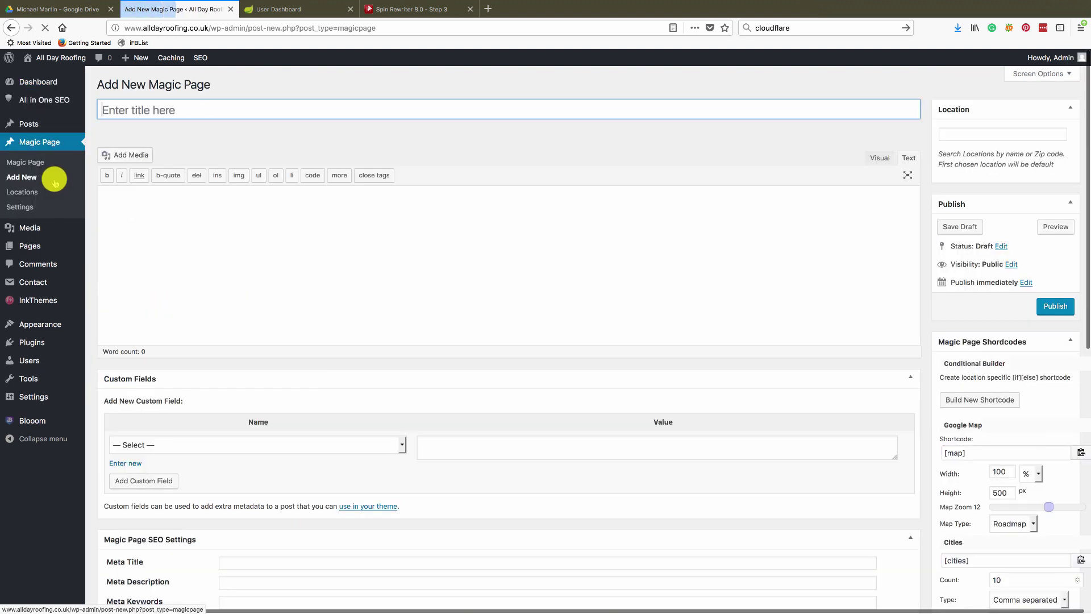
pyautogui.click(30, 163)
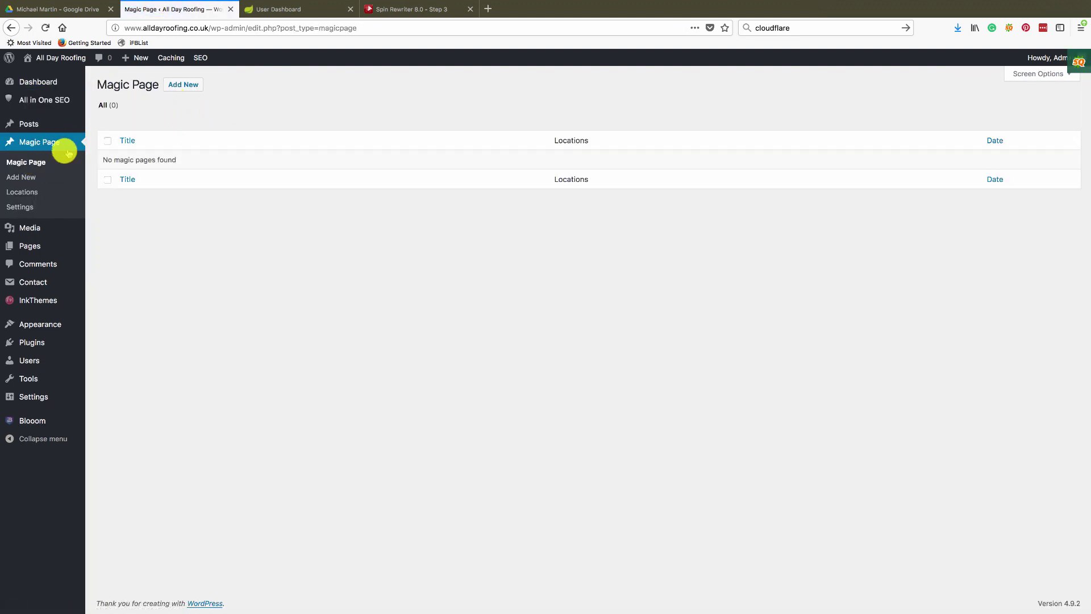
pyautogui.click(51, 142)
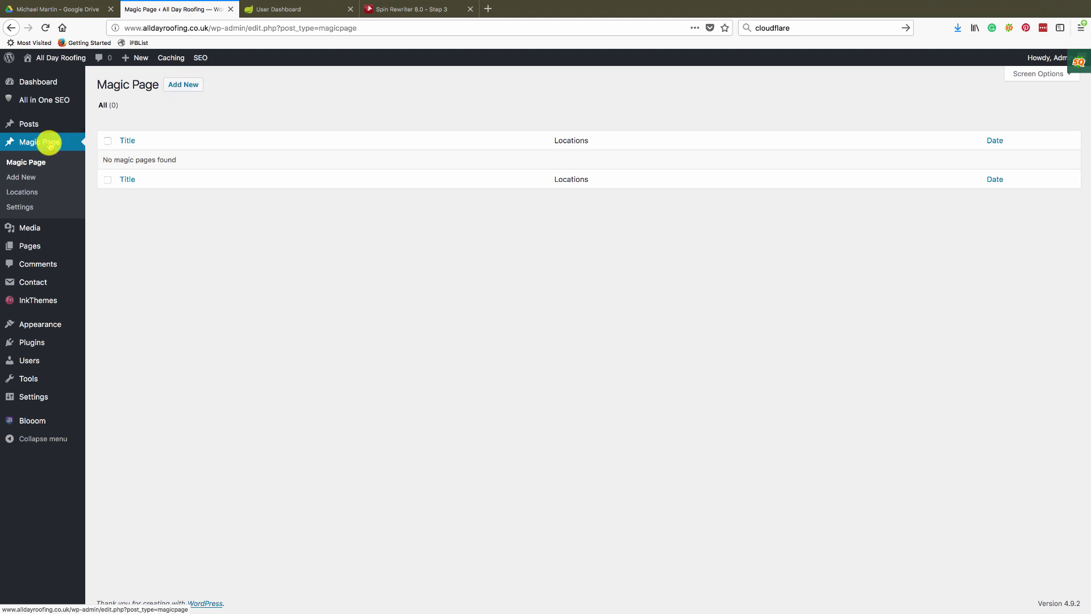
pyautogui.click(181, 87)
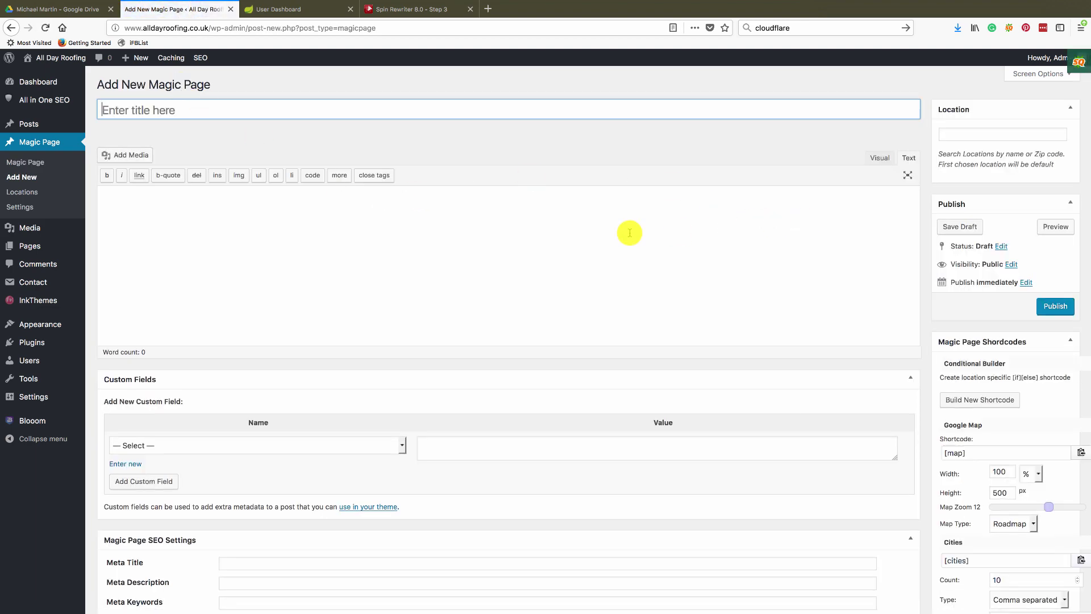
pyautogui.scroll(-10, 679, 372)
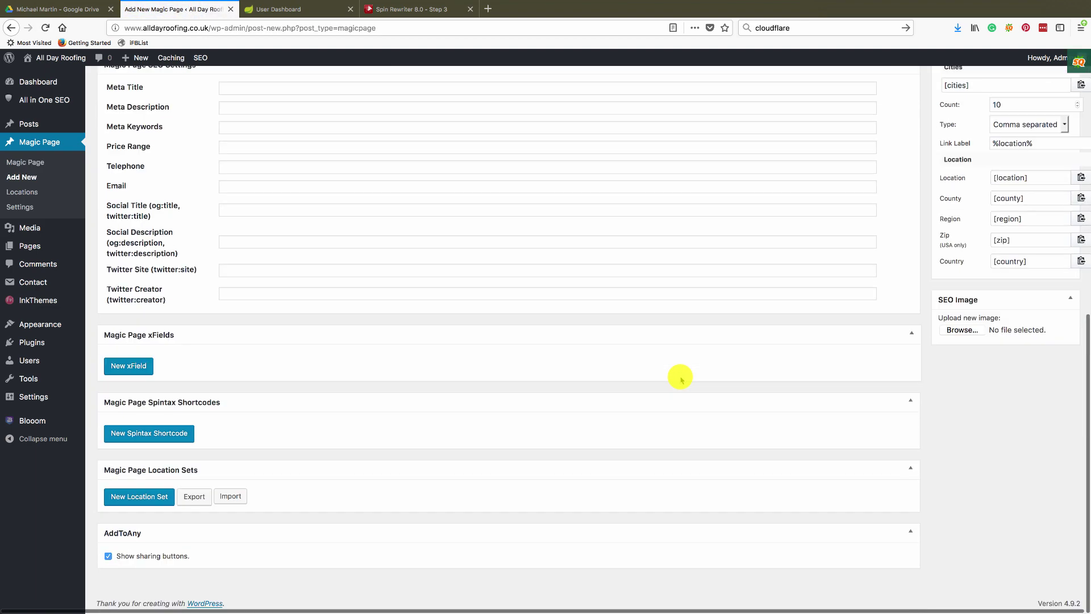
pyautogui.scroll(10, 679, 373)
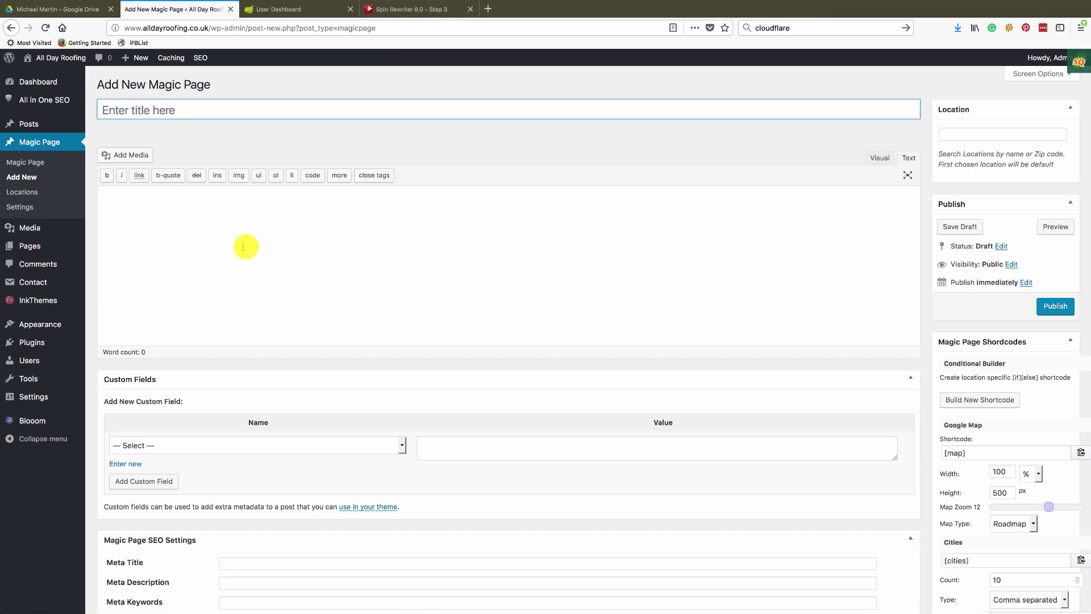
# Step: Copy the spun alldayroofing.co.uk content from the roofing text document and paste it into the new Magic Page's body
pyautogui.hotkey('ctrl', 'Right')
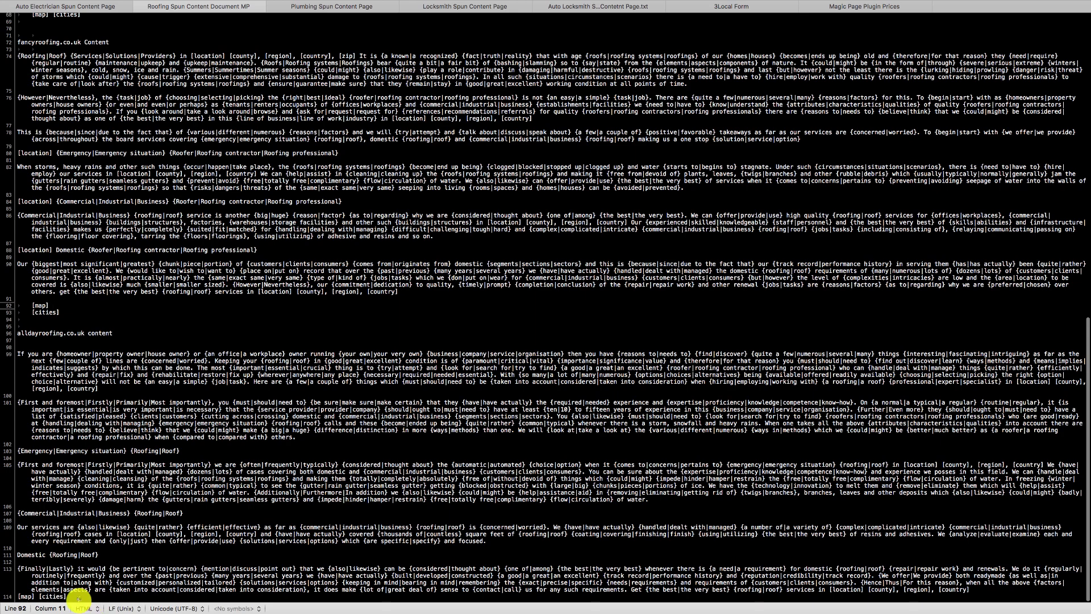
pyautogui.moveTo(77, 597); pyautogui.dragTo(5, 356)
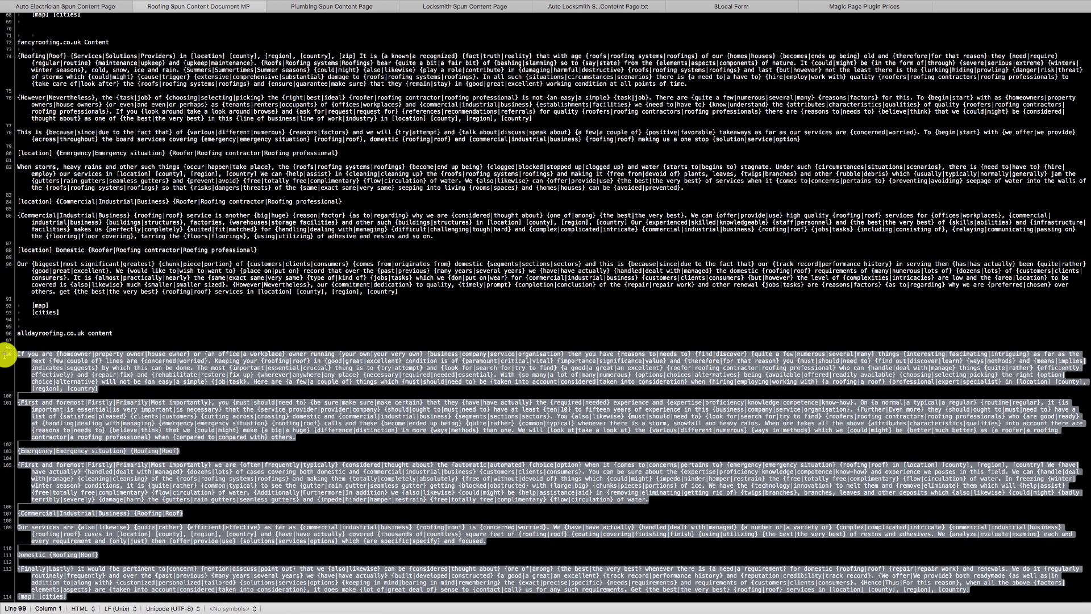
pyautogui.hotkey('ctrl', 'Left')
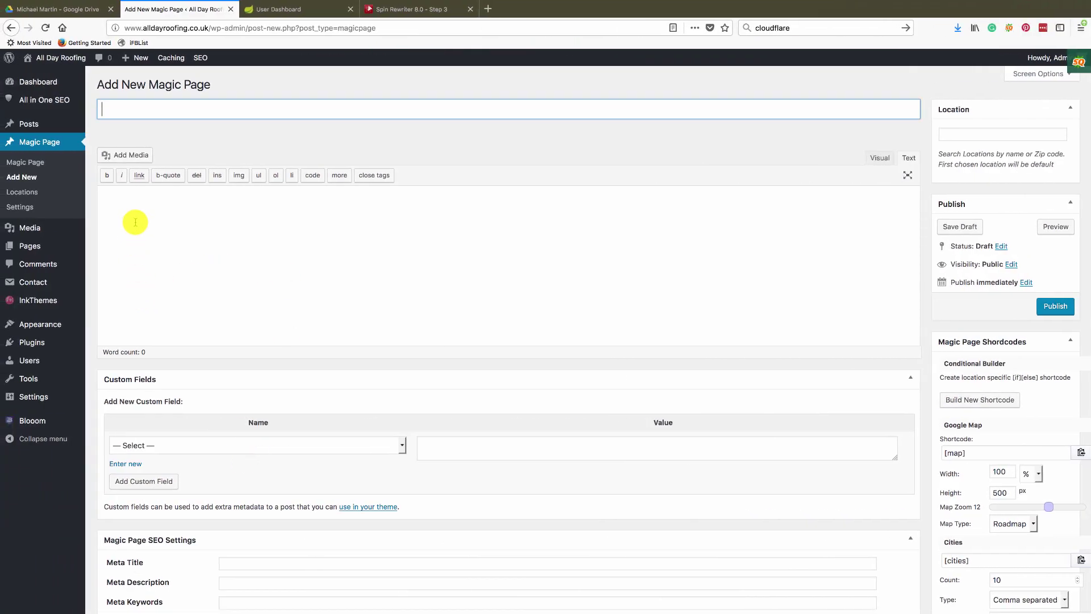
pyautogui.hotkey('ctrl', 'v')
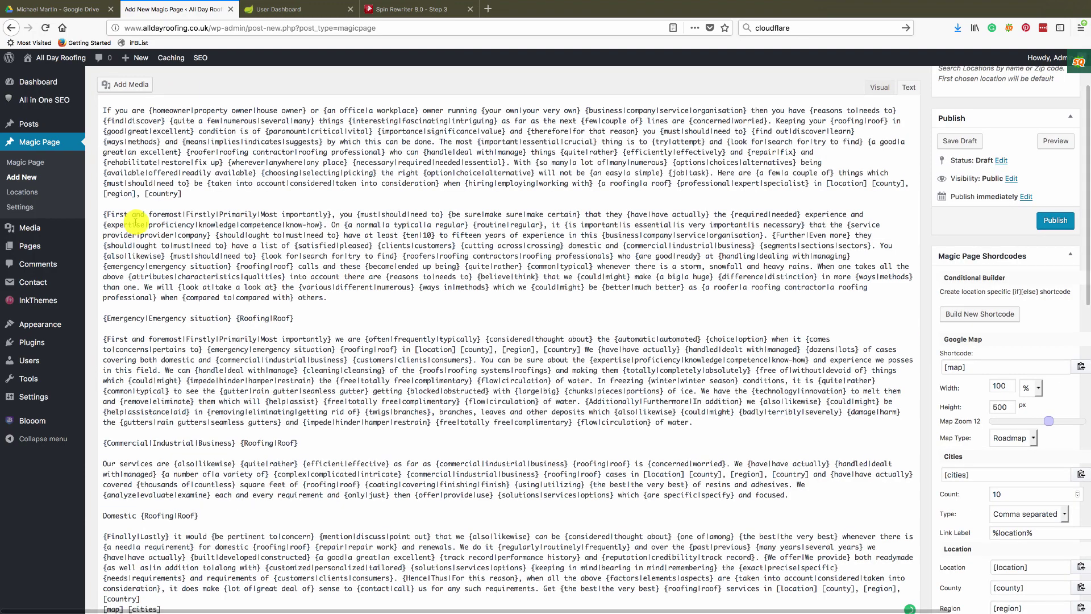
pyautogui.scroll(-1, 341, 378)
pyautogui.scroll(-3, 341, 377)
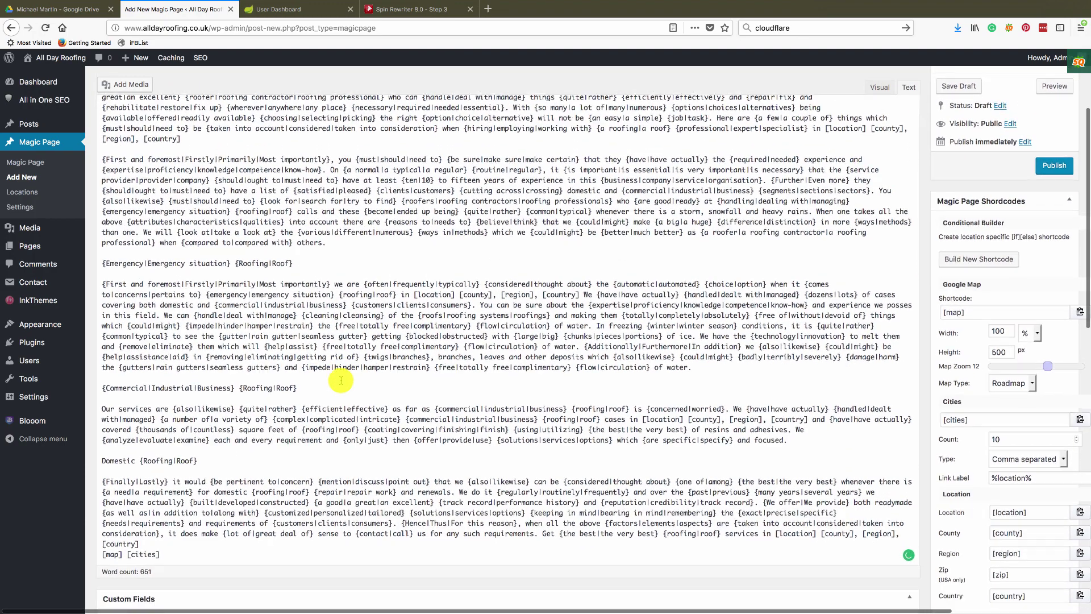
pyautogui.scroll(5, 341, 380)
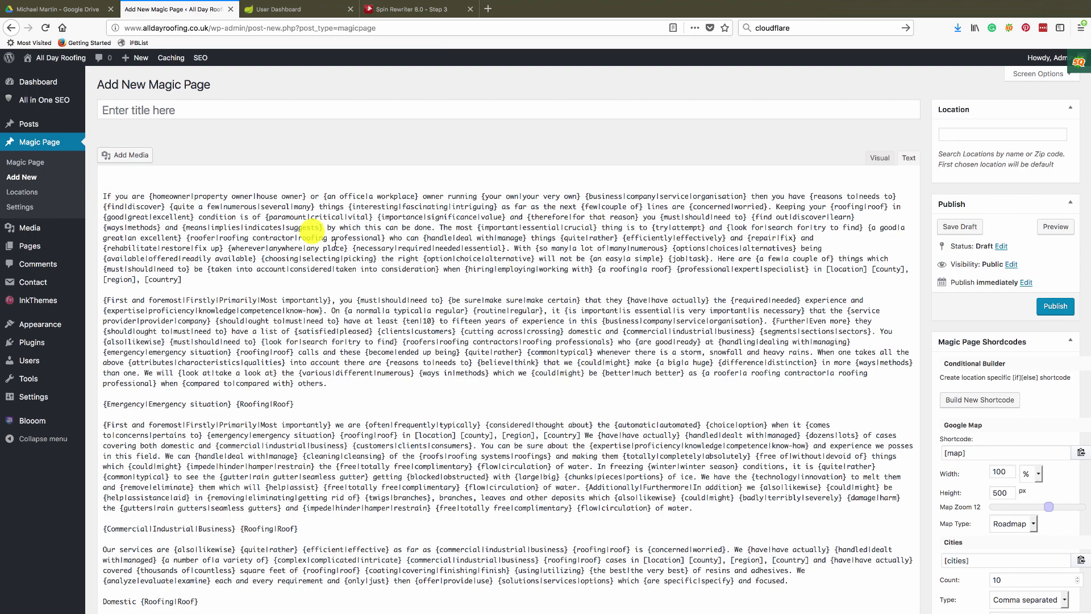
# Step: Copy the [location] shortcode and insert it after "Domestic" in the Domestic {Roofing|Roof} line
pyautogui.scroll(-2, 978, 419)
pyautogui.scroll(-2, 979, 419)
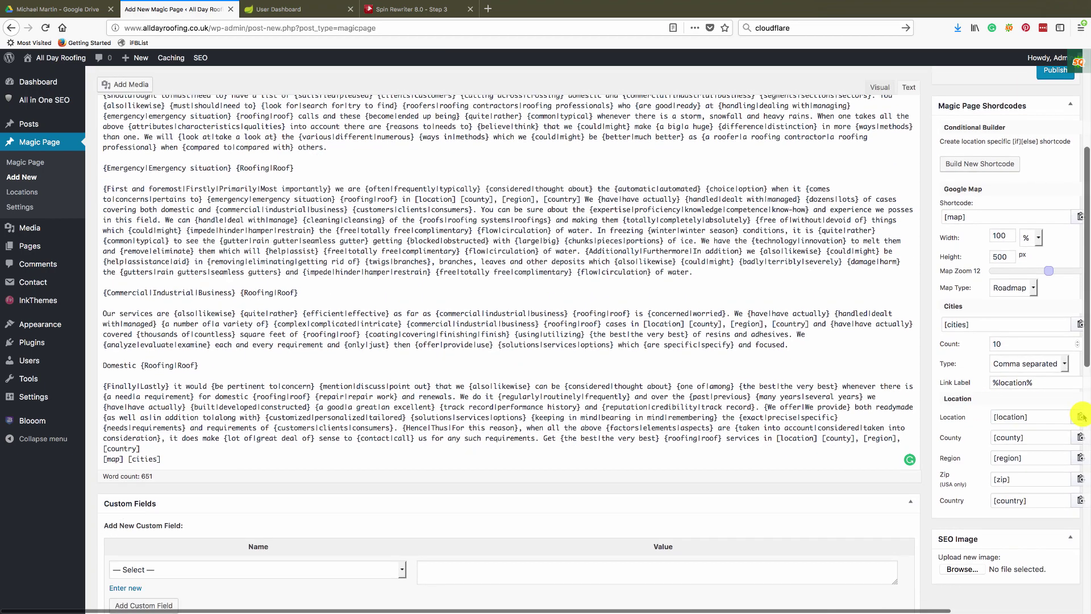
pyautogui.click(1080, 417)
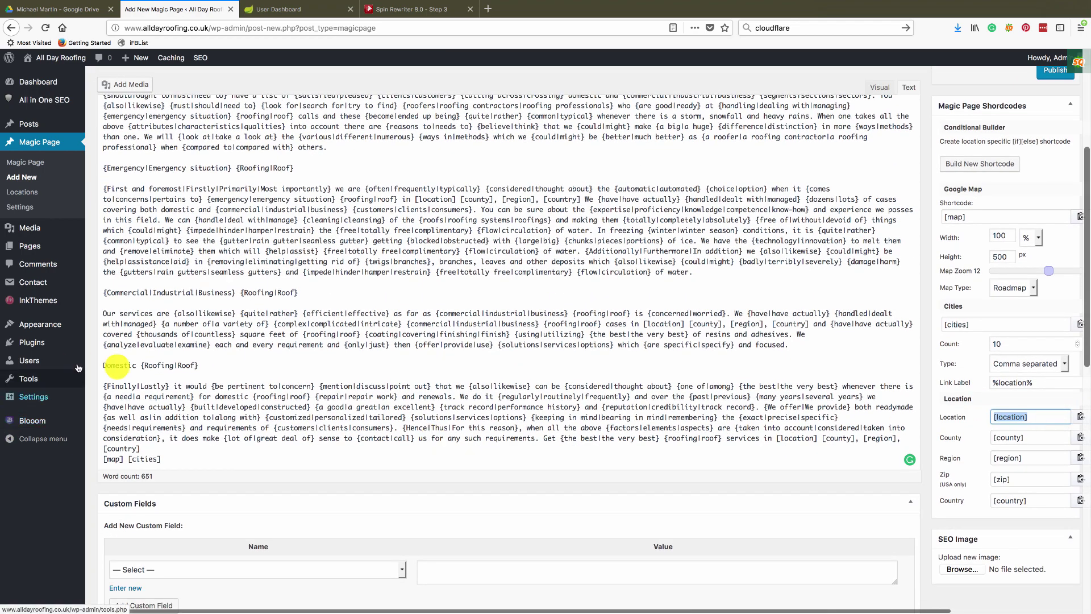
pyautogui.click(142, 365)
pyautogui.hotkey('ctrl', 'v')
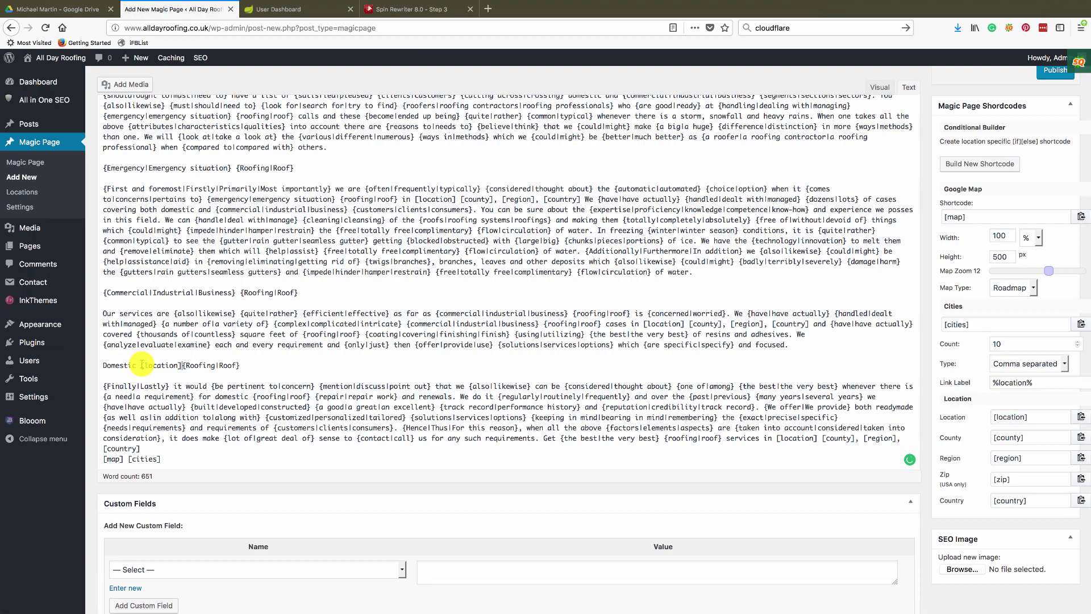
# Step: Switch the body editor to visual mode and format the Domestic [location] {Roofing|Roof} line as Heading 3
pyautogui.scroll(5, 234, 176)
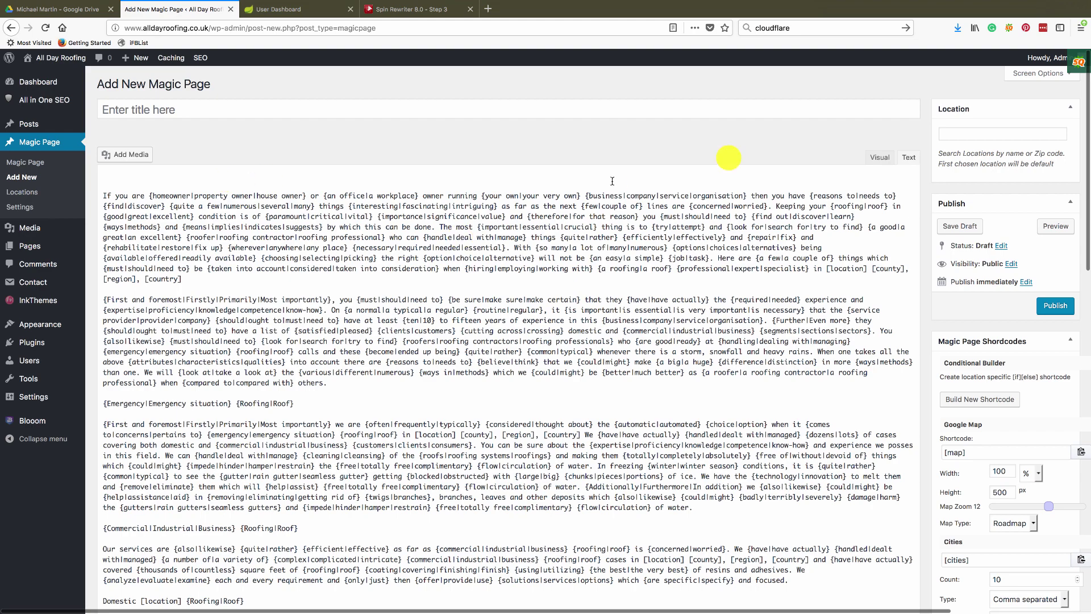
pyautogui.click(880, 157)
pyautogui.scroll(-10, 494, 227)
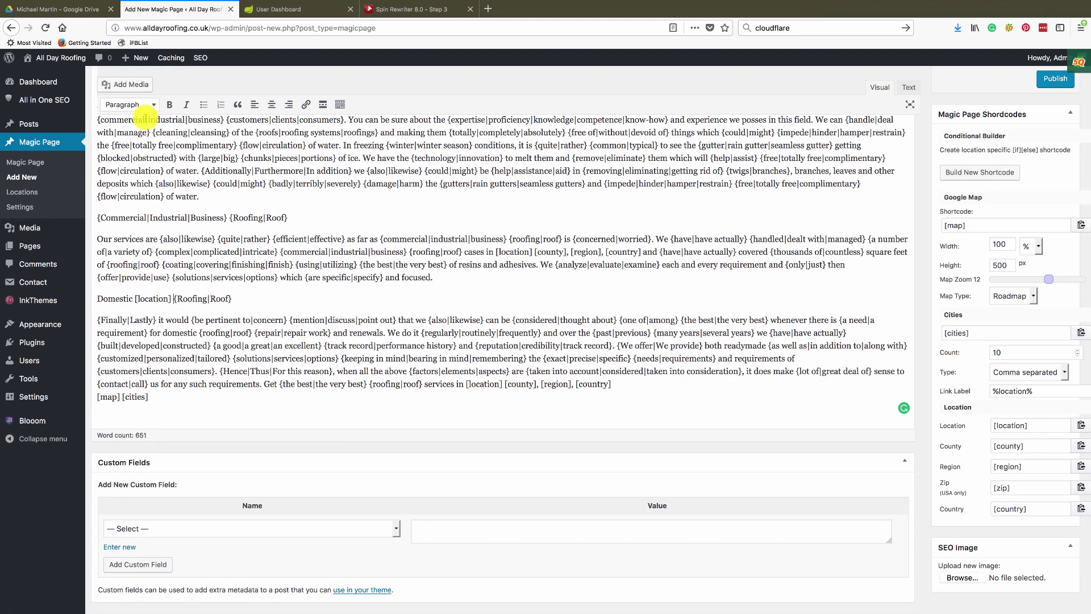
pyautogui.click(153, 108)
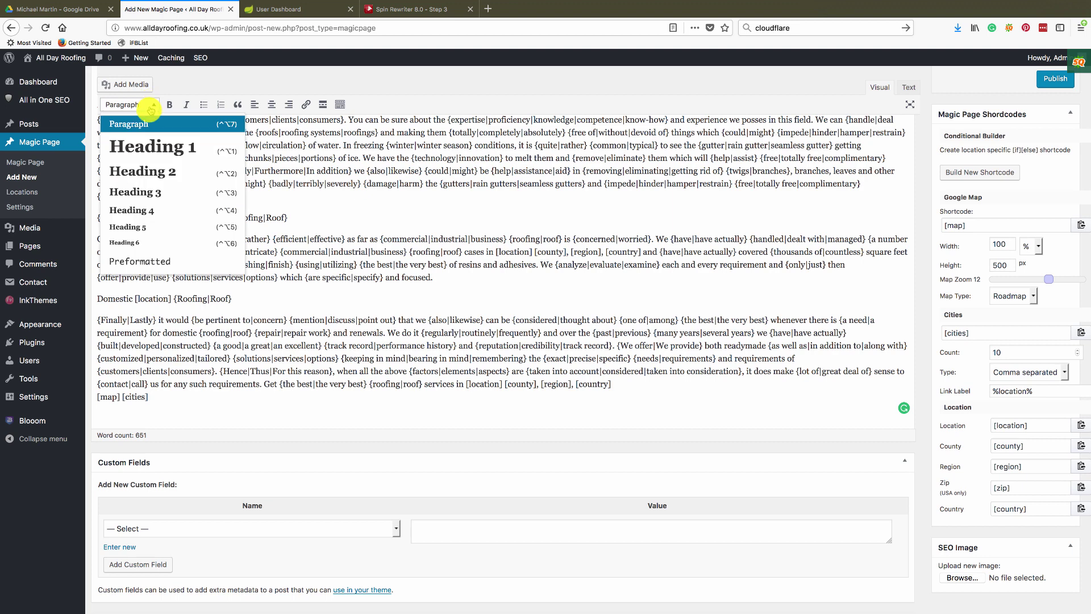
pyautogui.click(138, 187)
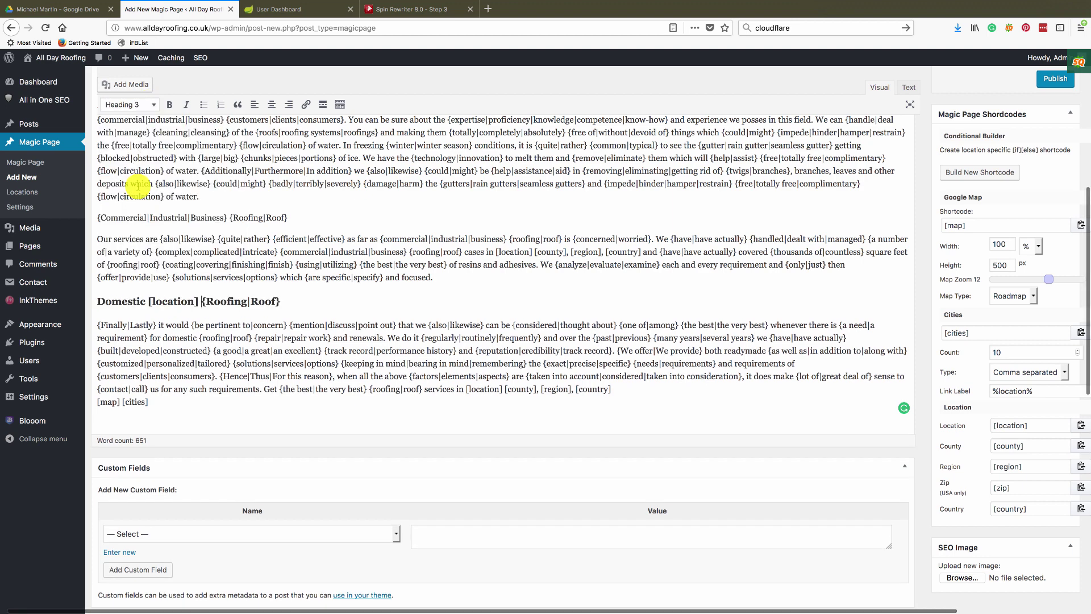
# Step: Append [location] to the {Commercial|Industrial|Business} {Roofing|Roof} line and format it as Heading 3
pyautogui.click(288, 218)
pyautogui.press('super+v')
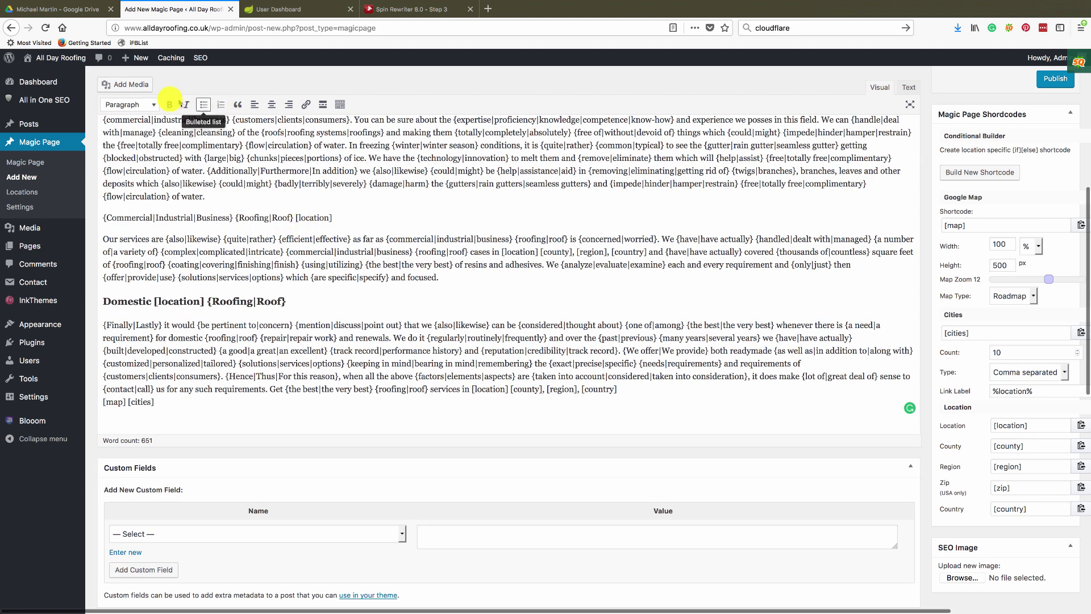
pyautogui.click(149, 106)
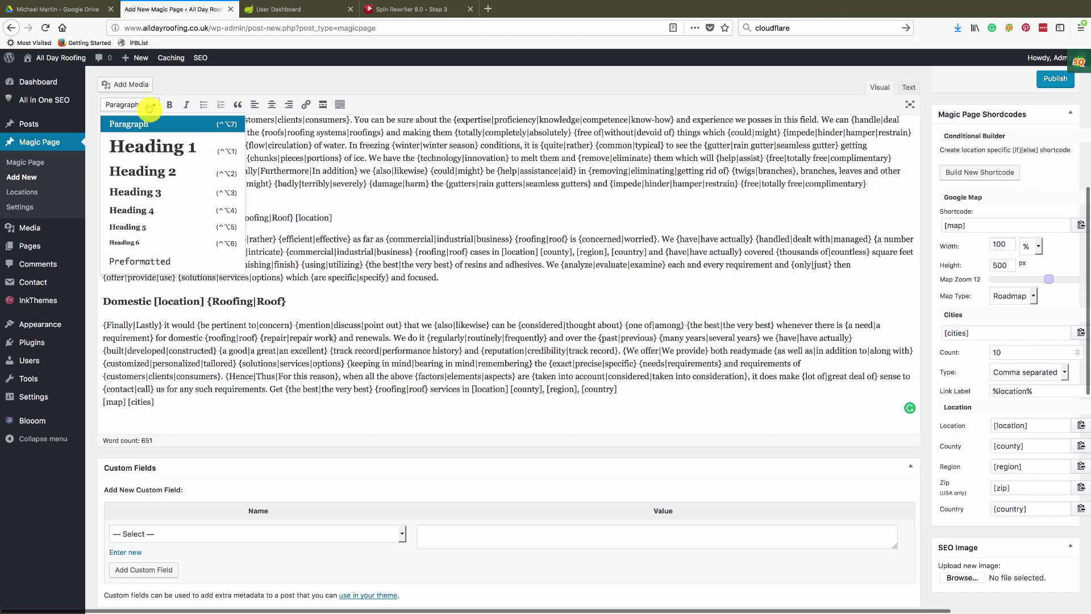
pyautogui.click(138, 192)
# Step: Insert [location] before the {Emergency|Emergency situation} {Roofing|Roof} line and format it as Heading 3
pyautogui.scroll(1, 200, 215)
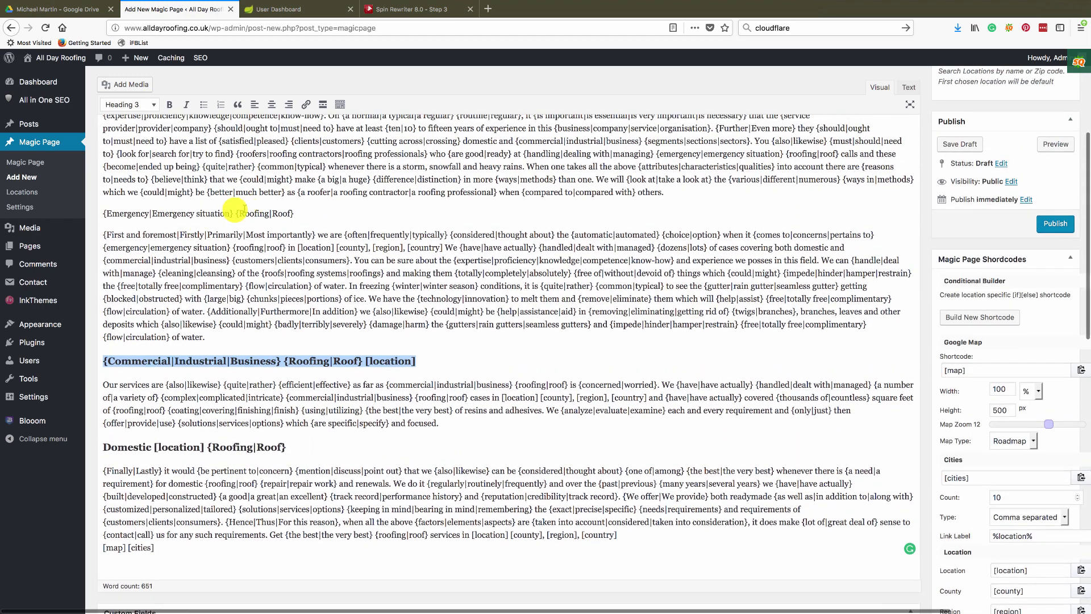
pyautogui.click(104, 213)
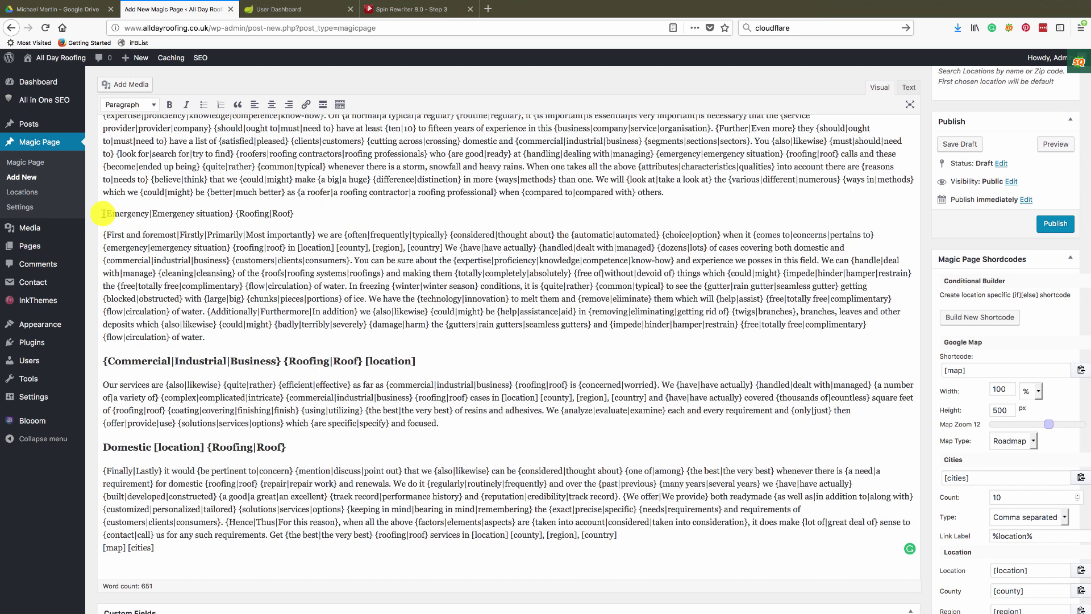
pyautogui.hotkey('ctrl', 'v')
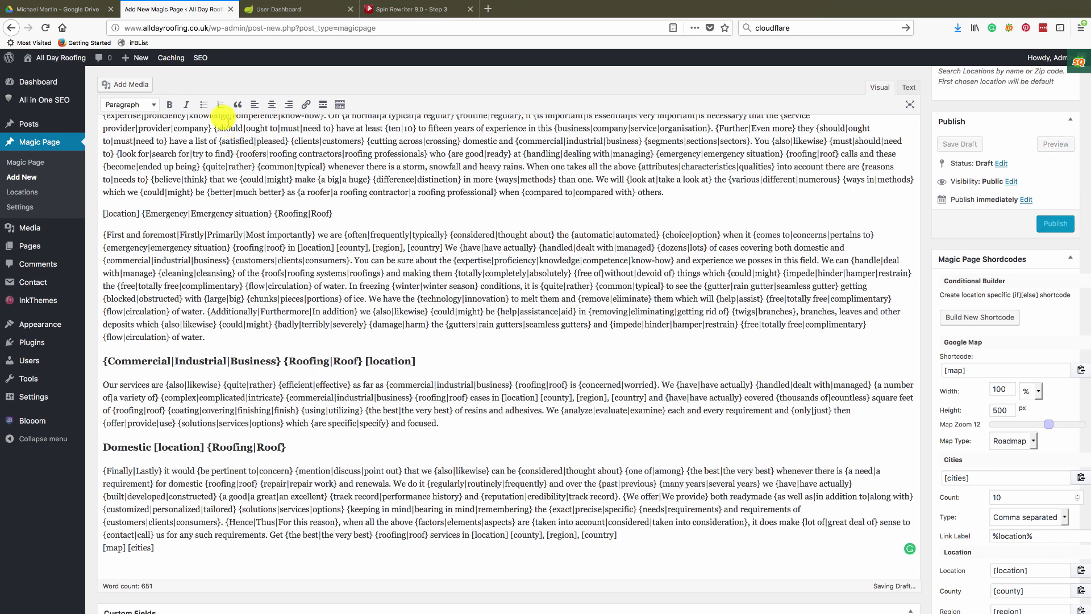
pyautogui.click(153, 105)
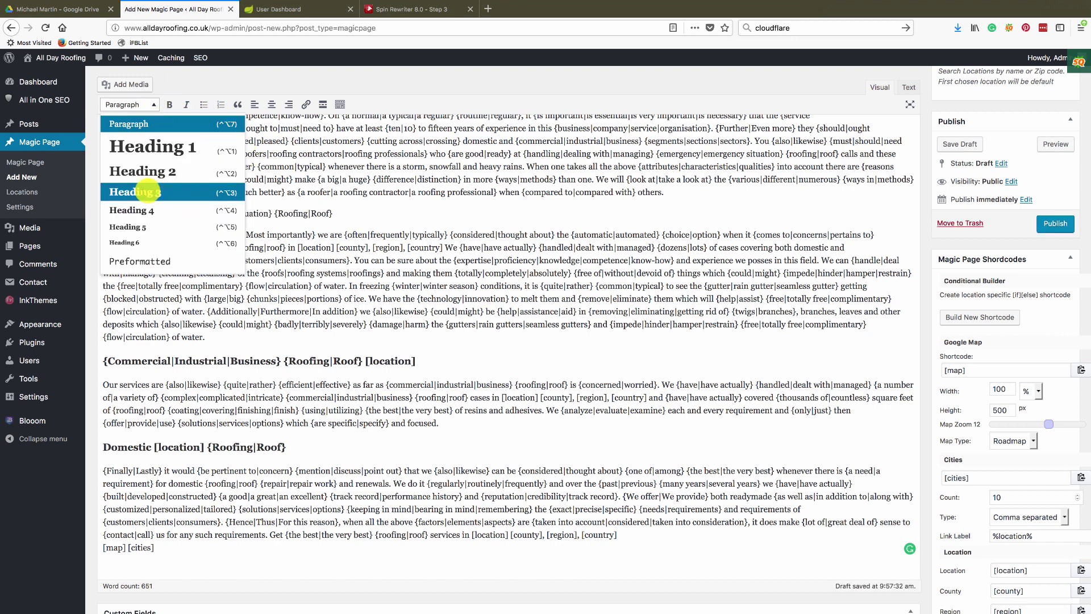
pyautogui.click(141, 194)
# Step: Add Manchester, M2 5, North West as the page's location and publish the Magic Page
pyautogui.scroll(5, 369, 256)
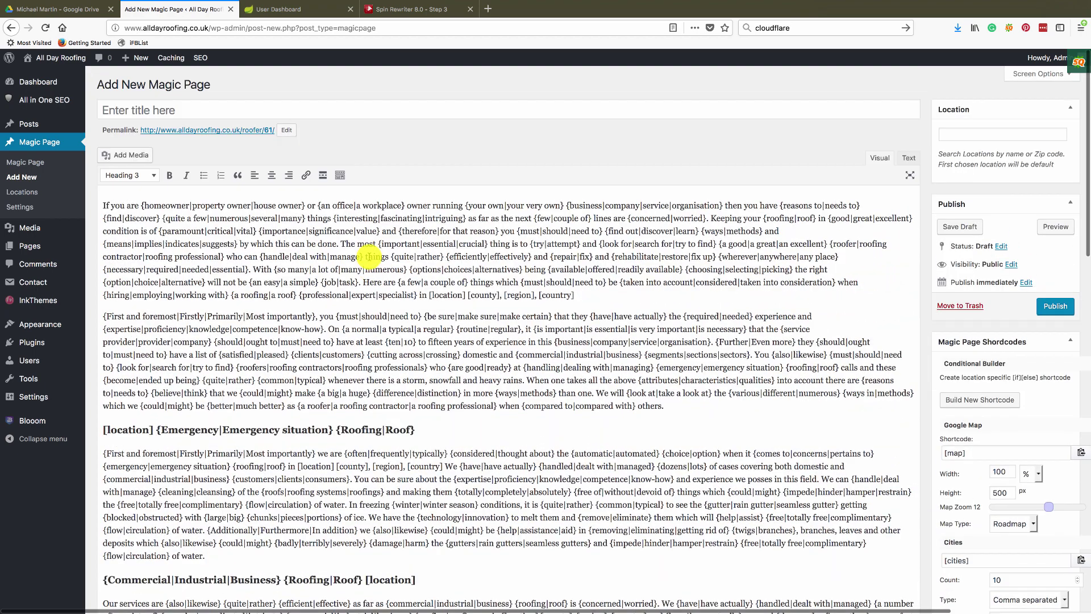
pyautogui.click(177, 106)
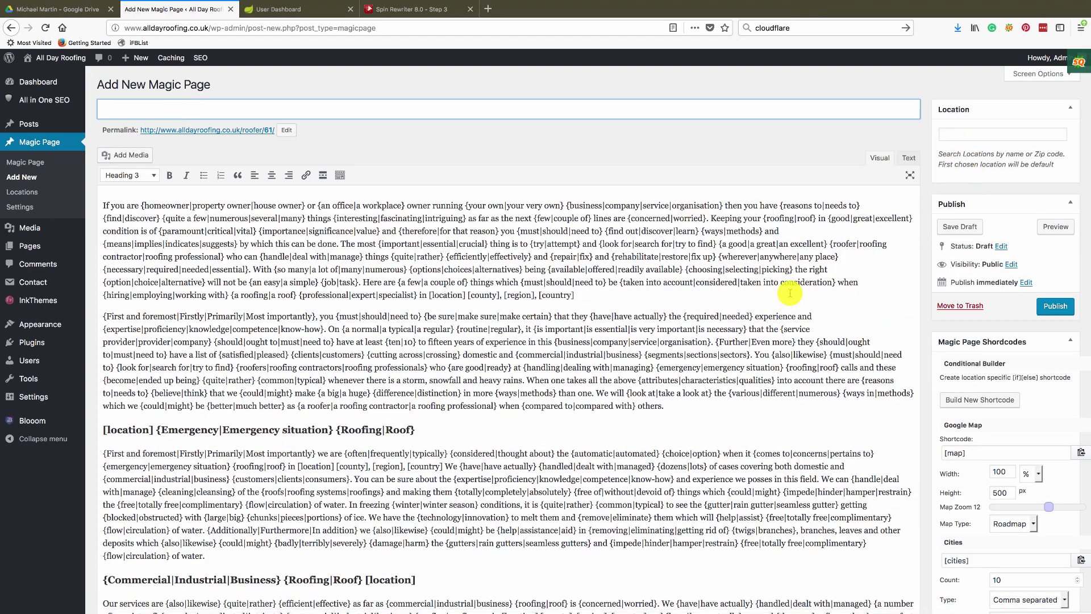
pyautogui.scroll(-15, 674, 450)
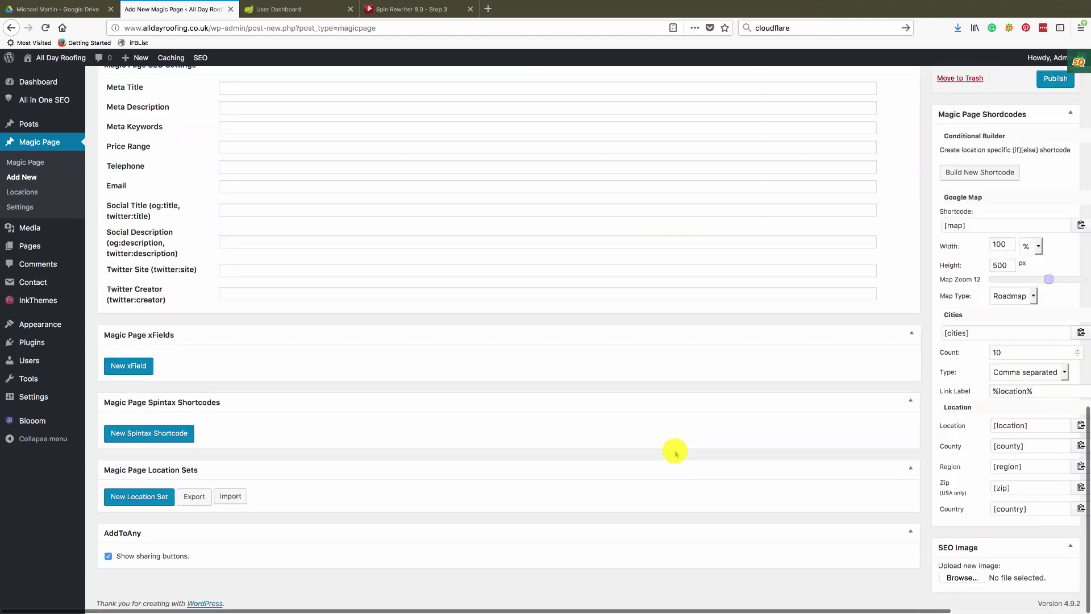
pyautogui.scroll(8, 675, 450)
pyautogui.scroll(8, 675, 450)
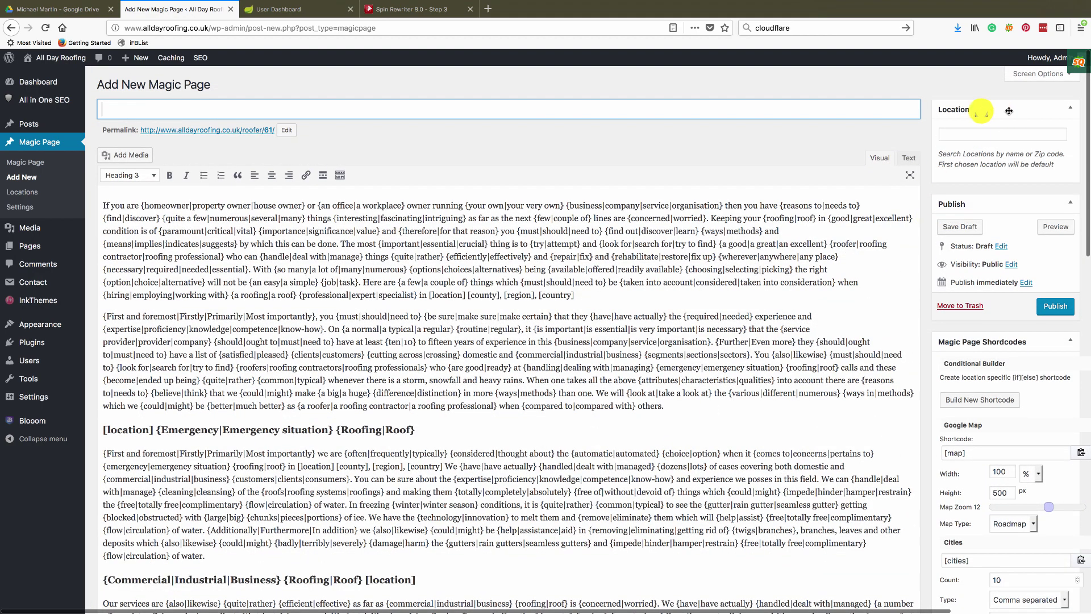
pyautogui.click(954, 134)
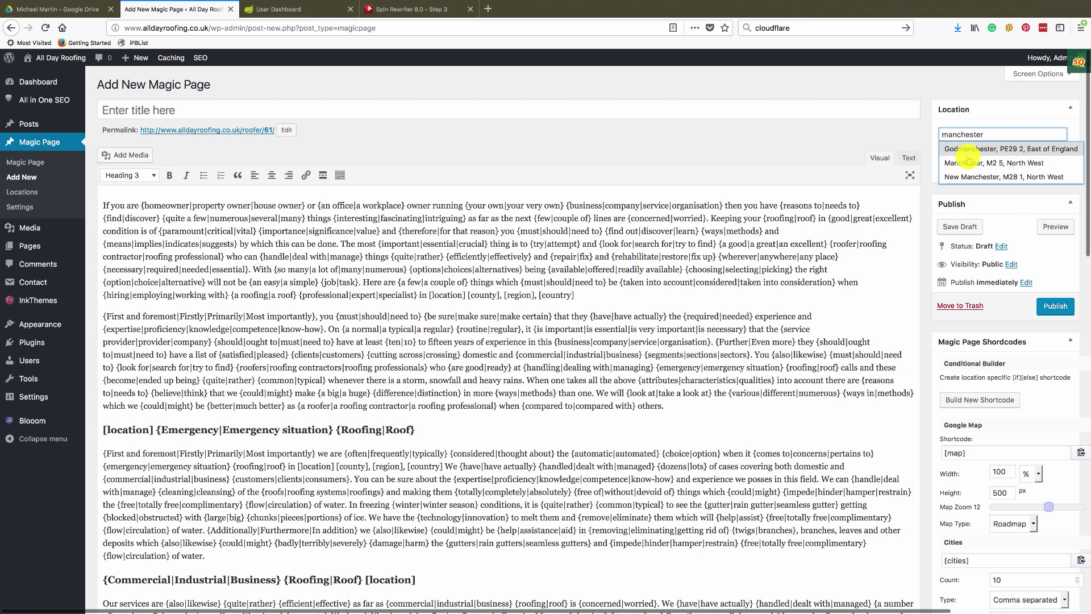
pyautogui.click(967, 163)
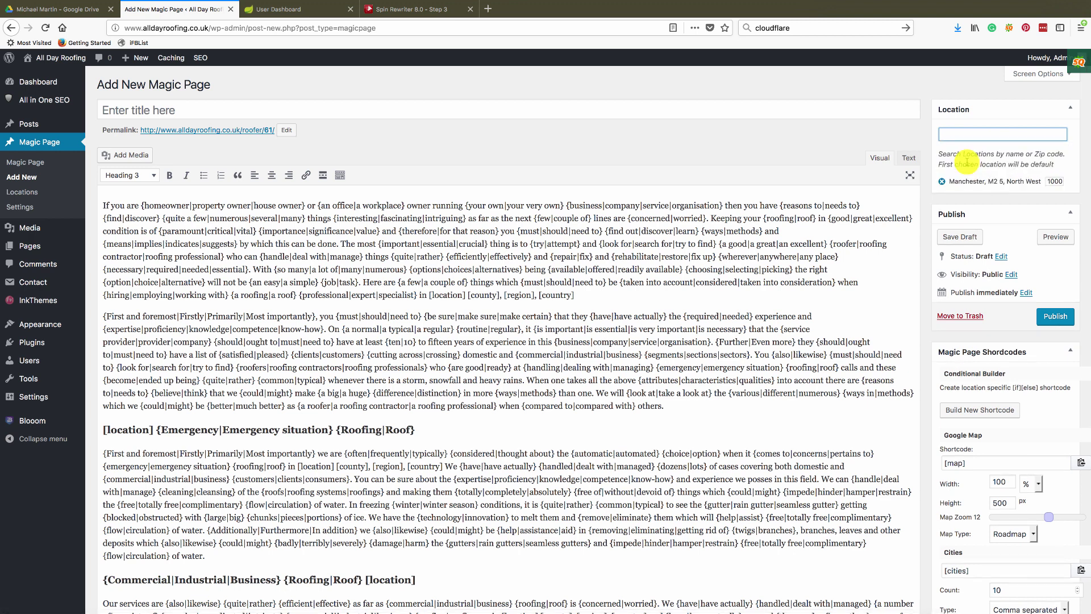
pyautogui.click(1053, 182)
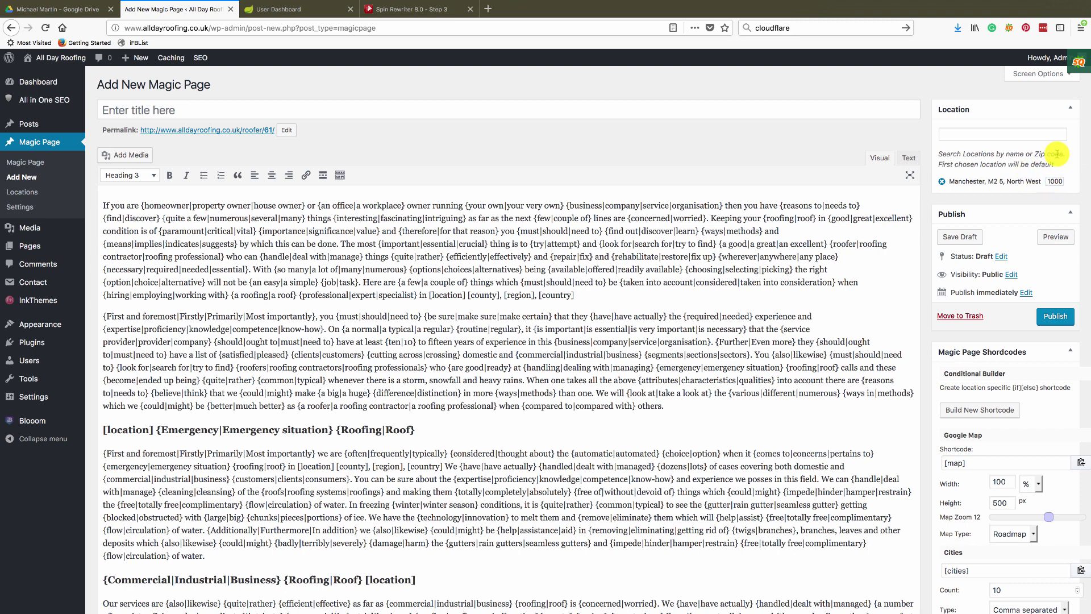
pyautogui.click(1048, 317)
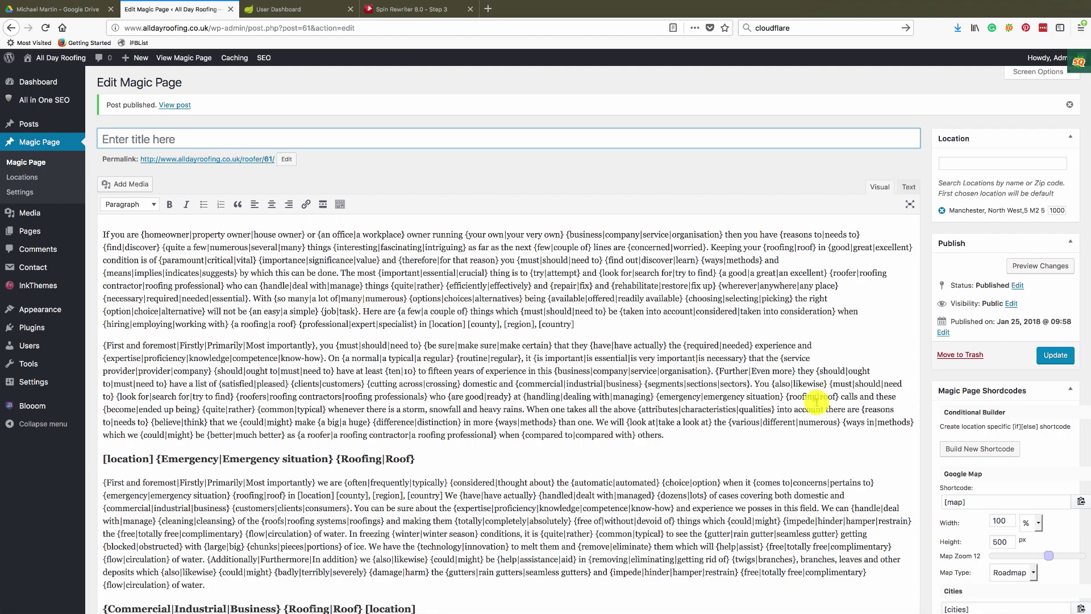
# Step: Create a new Magic Page spintax shortcode with the label "title"
pyautogui.scroll(-1, 664, 472)
pyautogui.scroll(-3, 664, 472)
pyautogui.scroll(3, 664, 472)
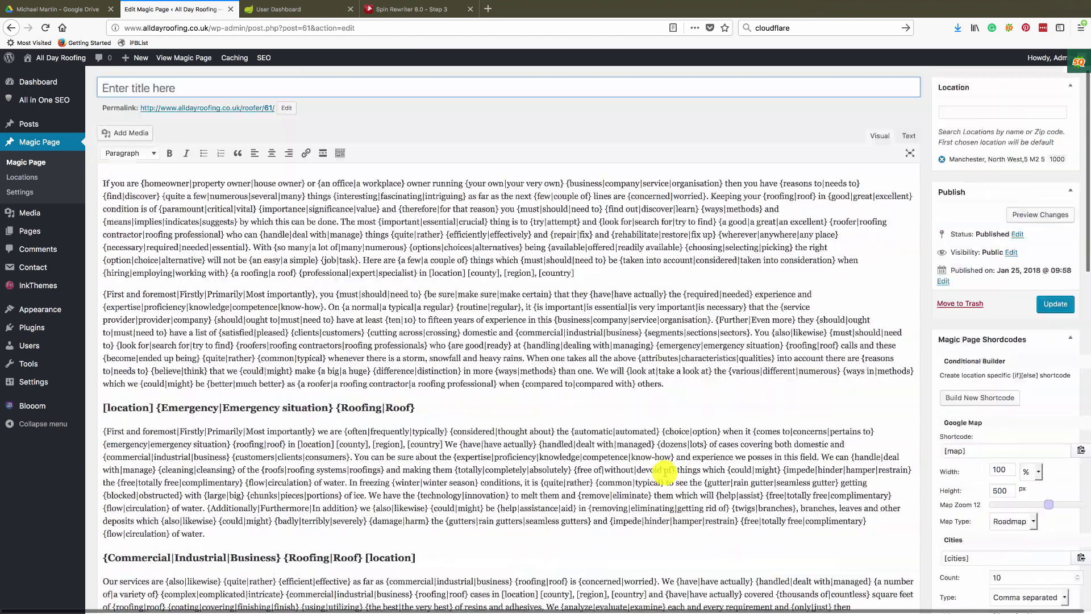
pyautogui.scroll(-20, 665, 473)
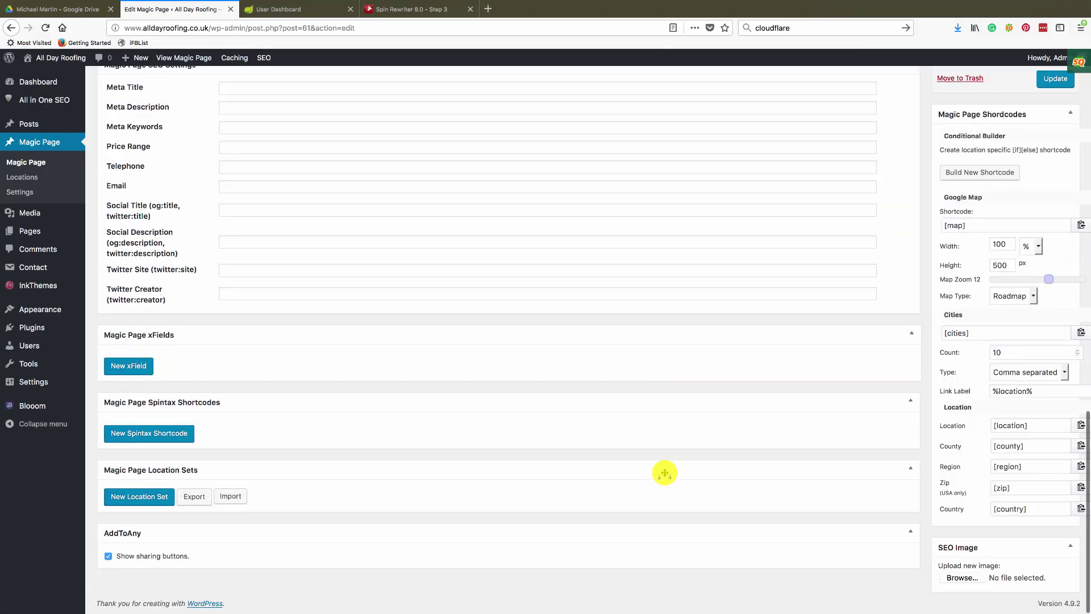
pyautogui.scroll(5, 665, 472)
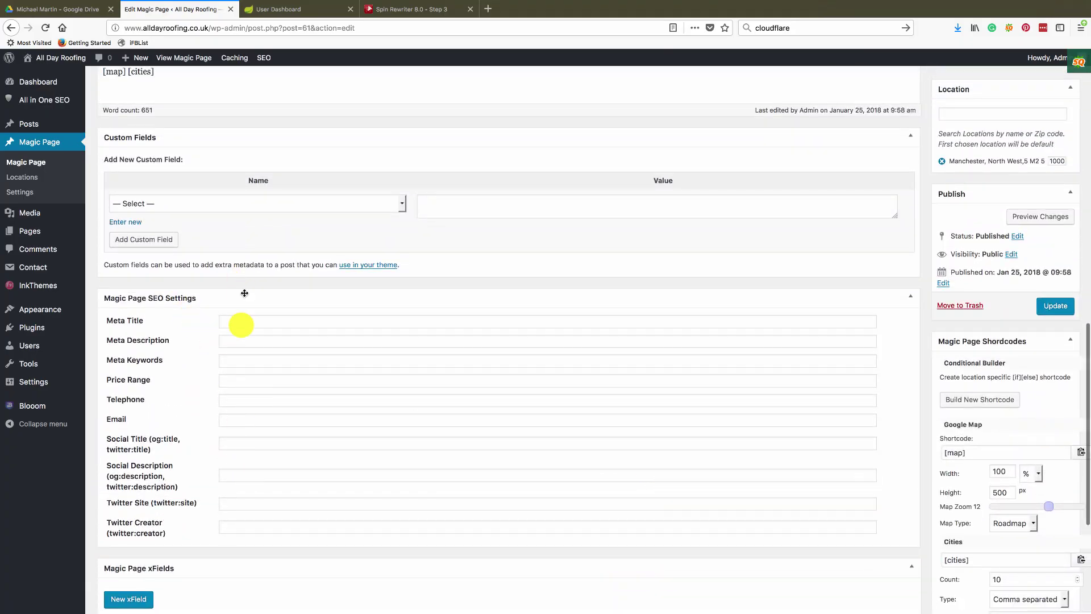
pyautogui.scroll(15, 263, 319)
pyautogui.scroll(-20, 263, 321)
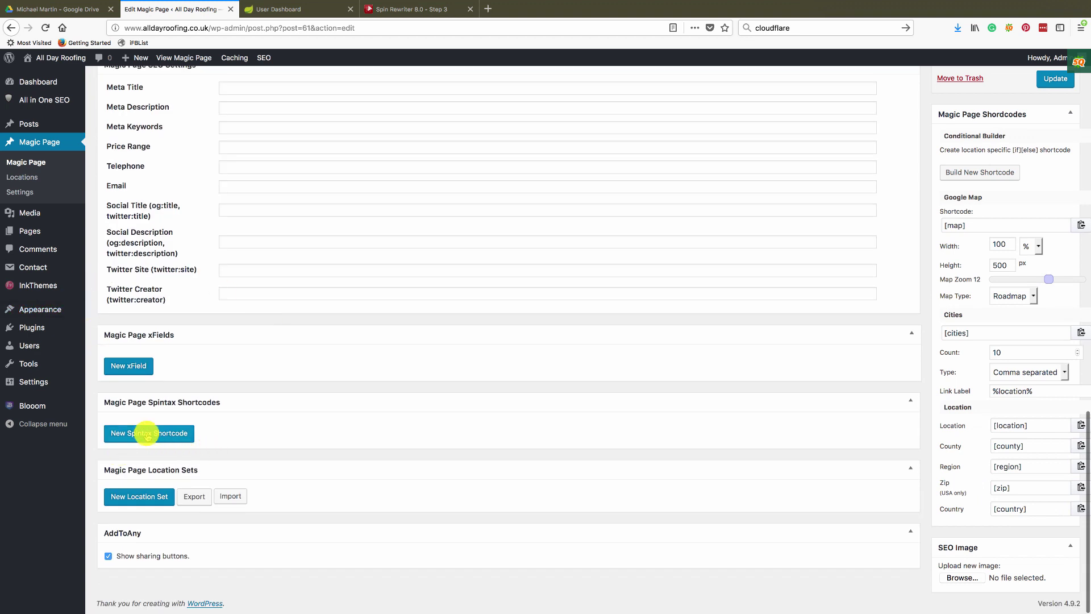
pyautogui.click(147, 435)
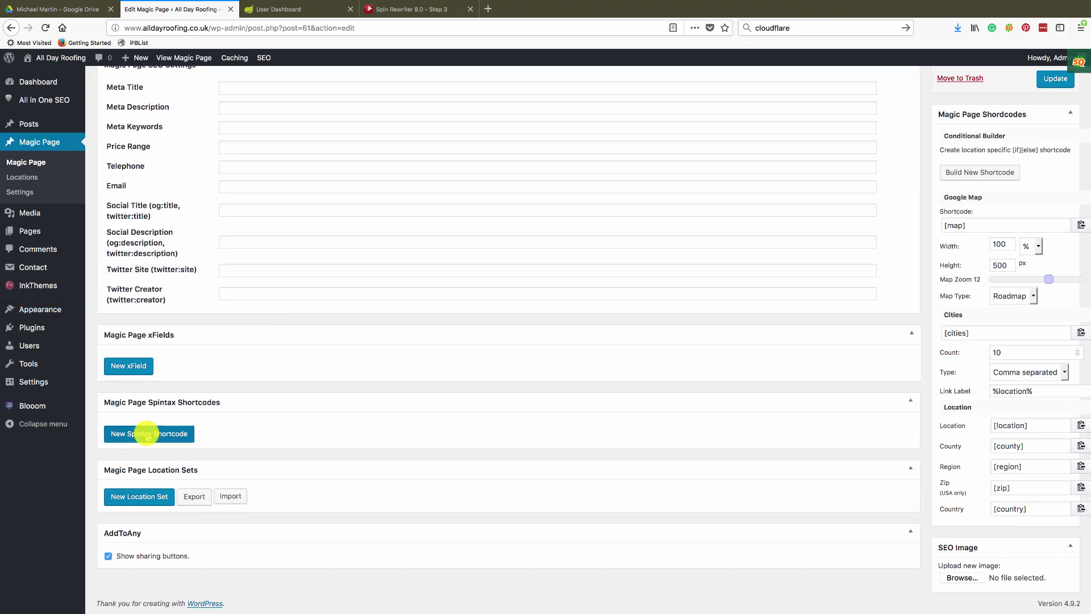
pyautogui.click(141, 436)
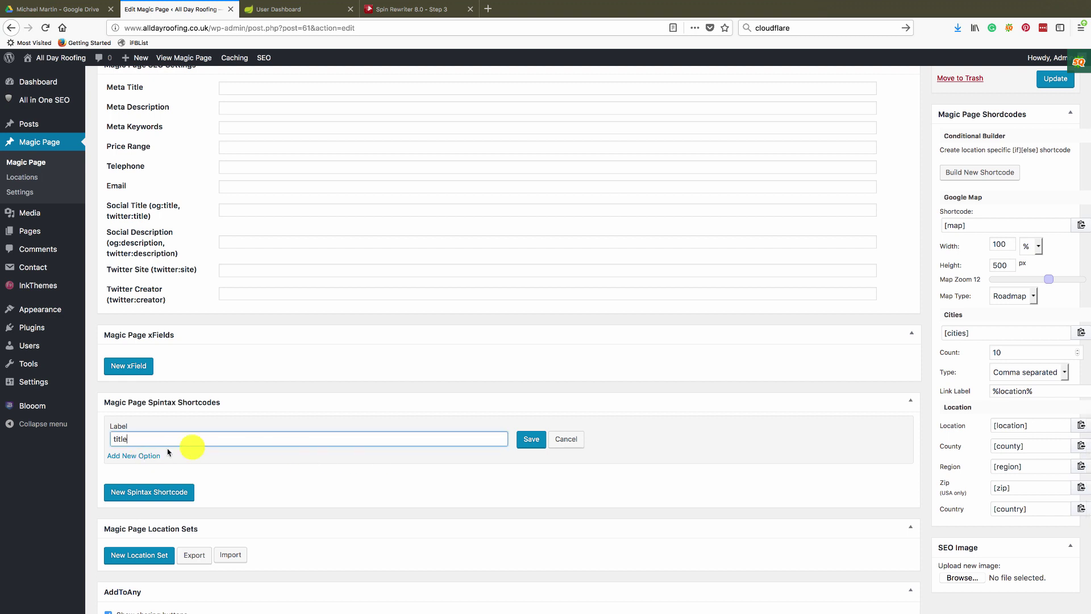
# Step: Add five empty options to the title spintax shortcode
pyautogui.click(158, 457)
pyautogui.scroll(-3, 251, 439)
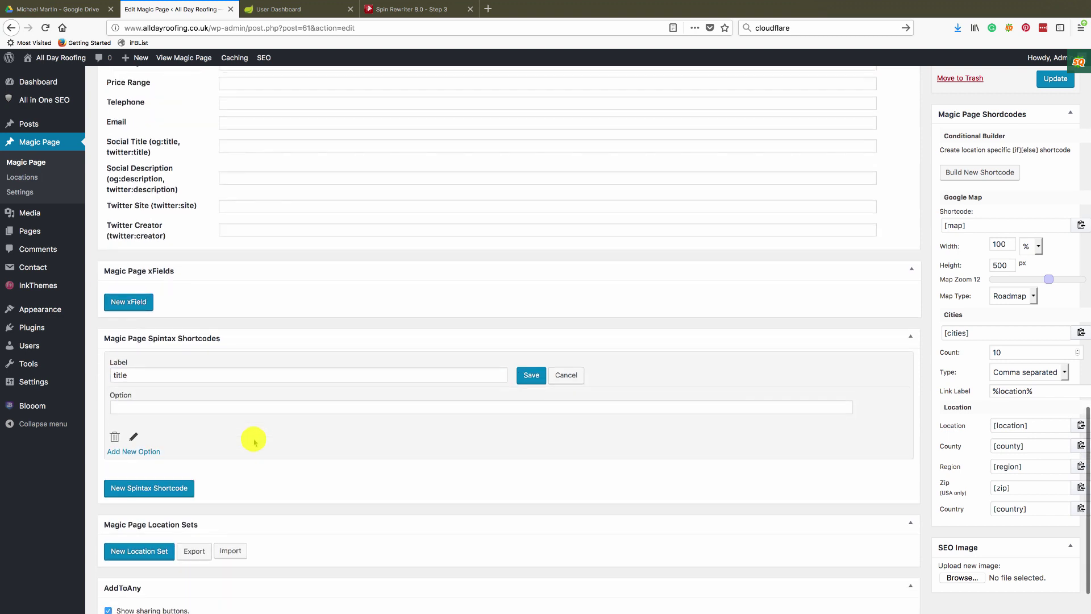
pyautogui.click(124, 432)
pyautogui.scroll(-3, 142, 435)
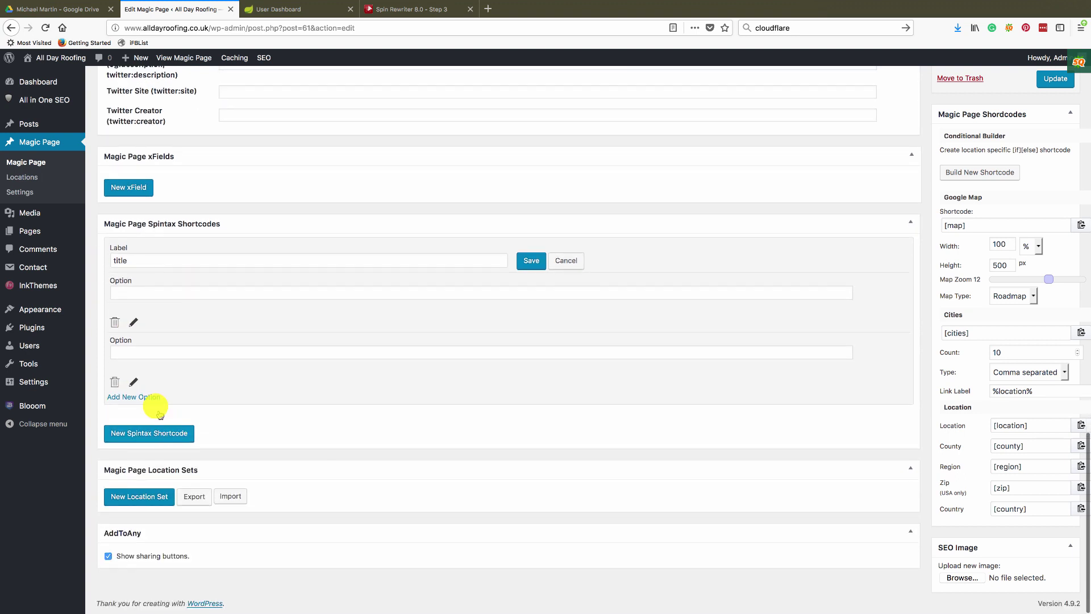
pyautogui.click(154, 399)
pyautogui.scroll(-2, 161, 408)
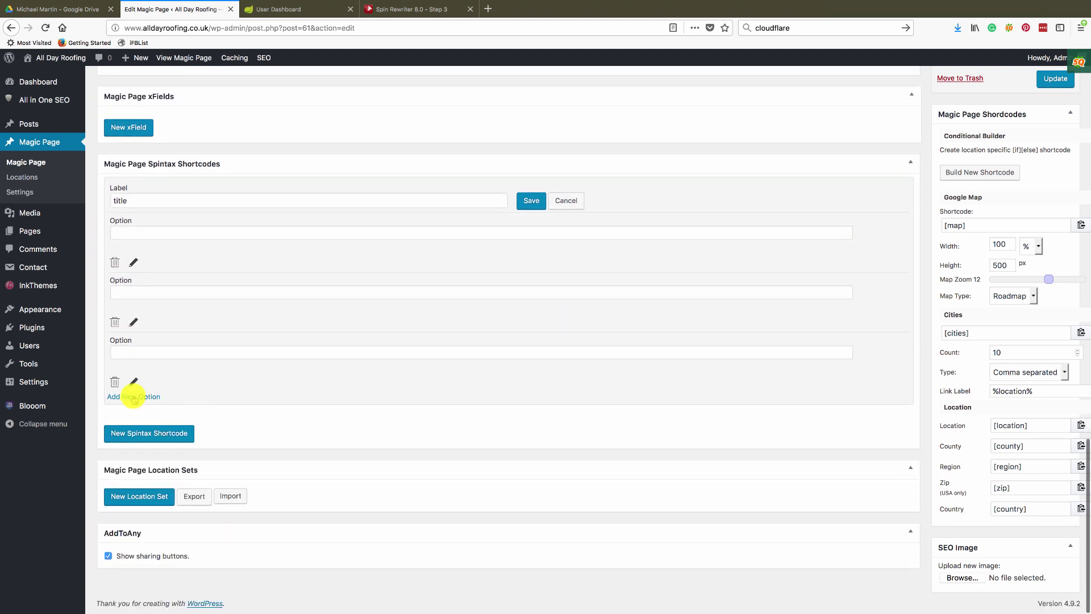
pyautogui.click(134, 397)
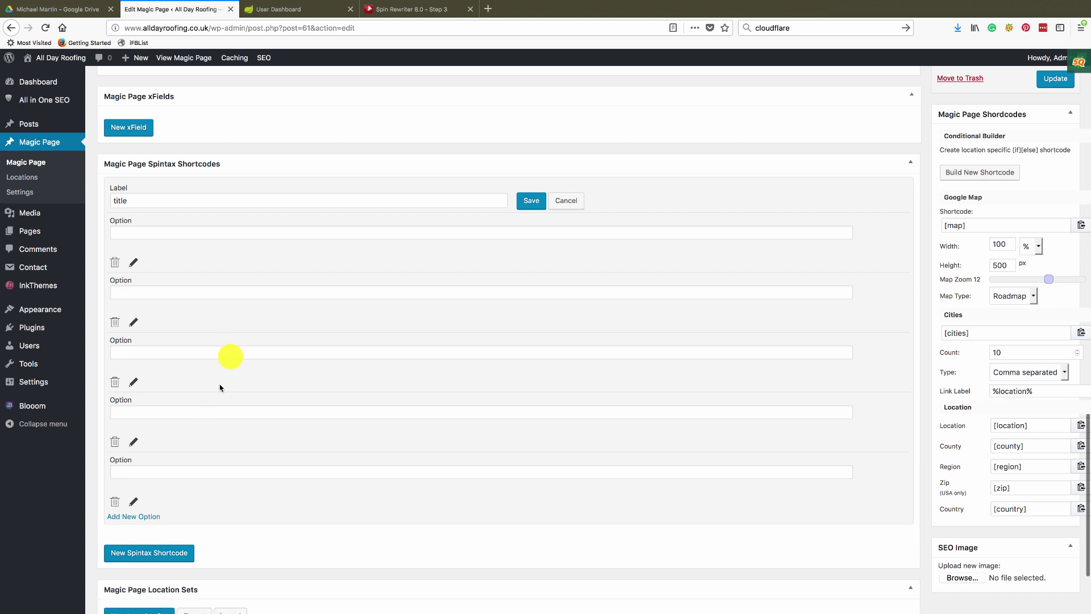
# Step: Copy the page title "[location] {Roofers|Roofing contractors|Roofing professionals} 24 7 - …" from the Roofing Spun Content document in the text editor into the first title option
pyautogui.click(139, 231)
pyautogui.click(143, 293)
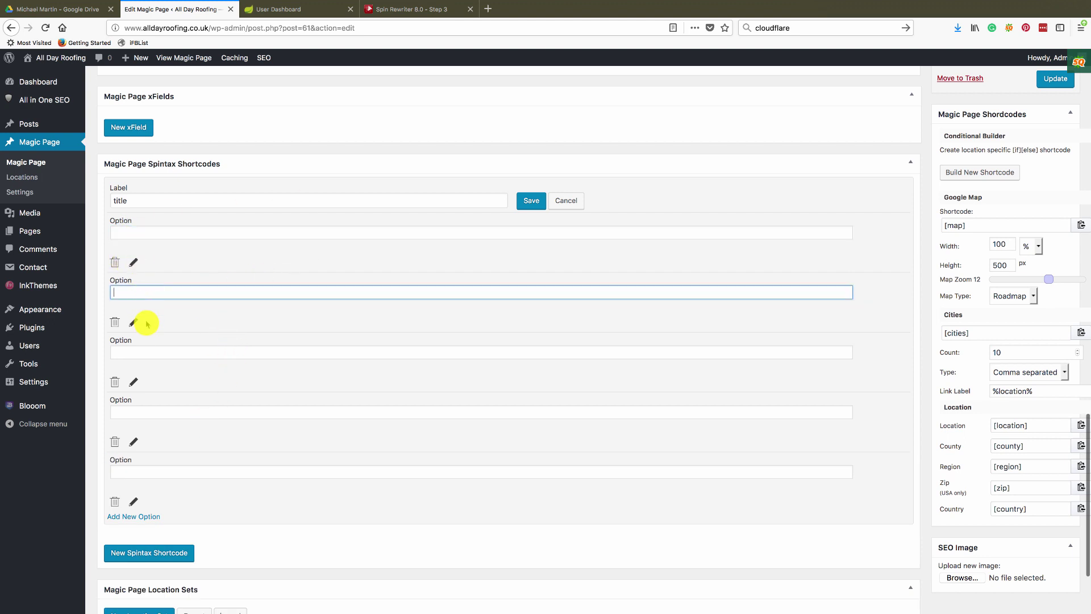
pyautogui.click(136, 352)
pyautogui.press('super+Tab')
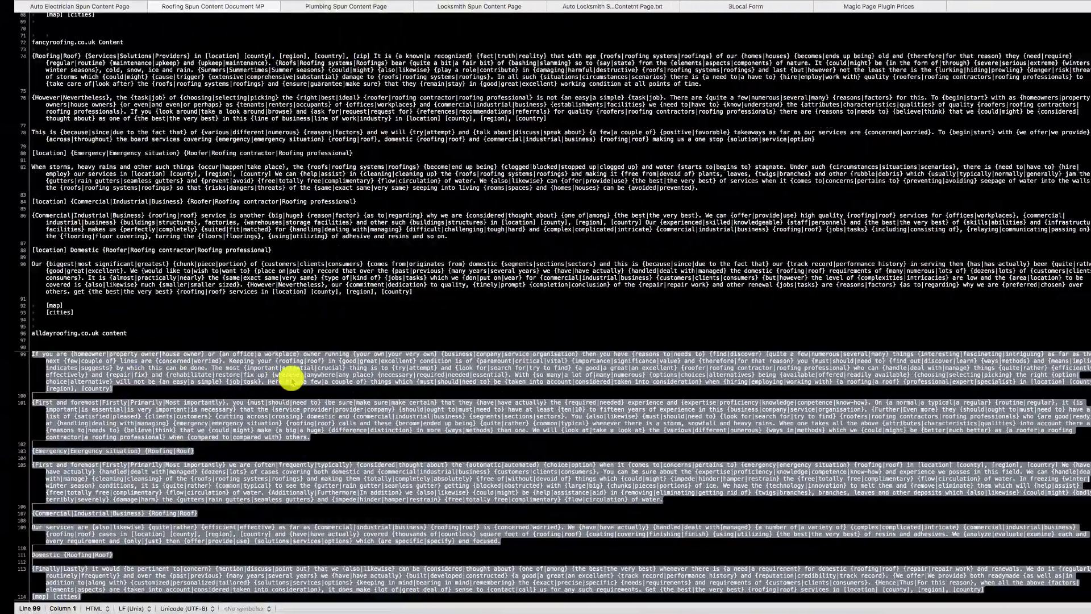
pyautogui.scroll(15, 439, 178)
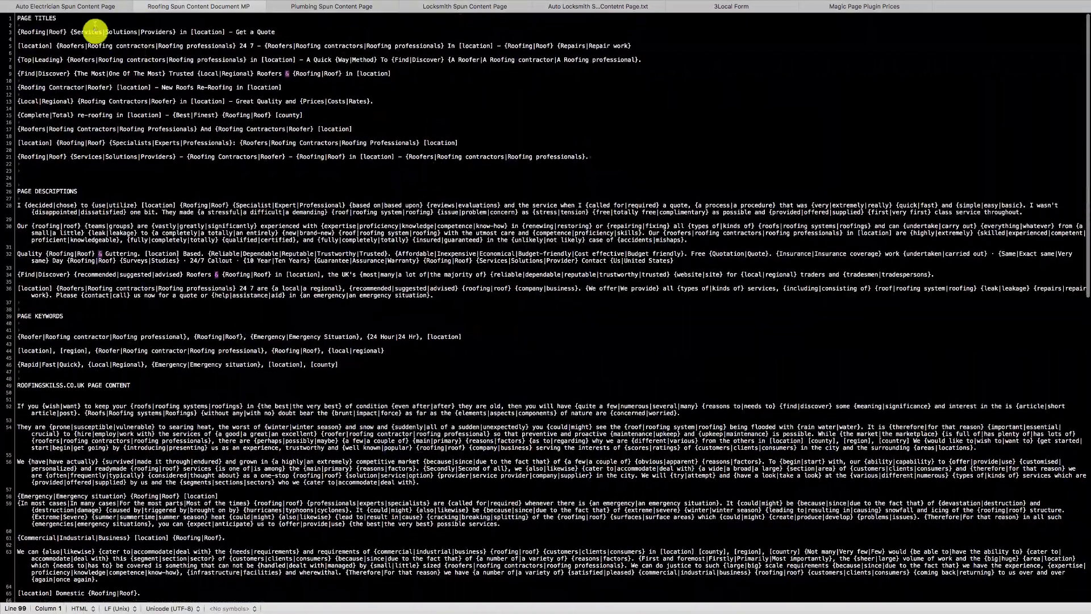
pyautogui.click(117, 41)
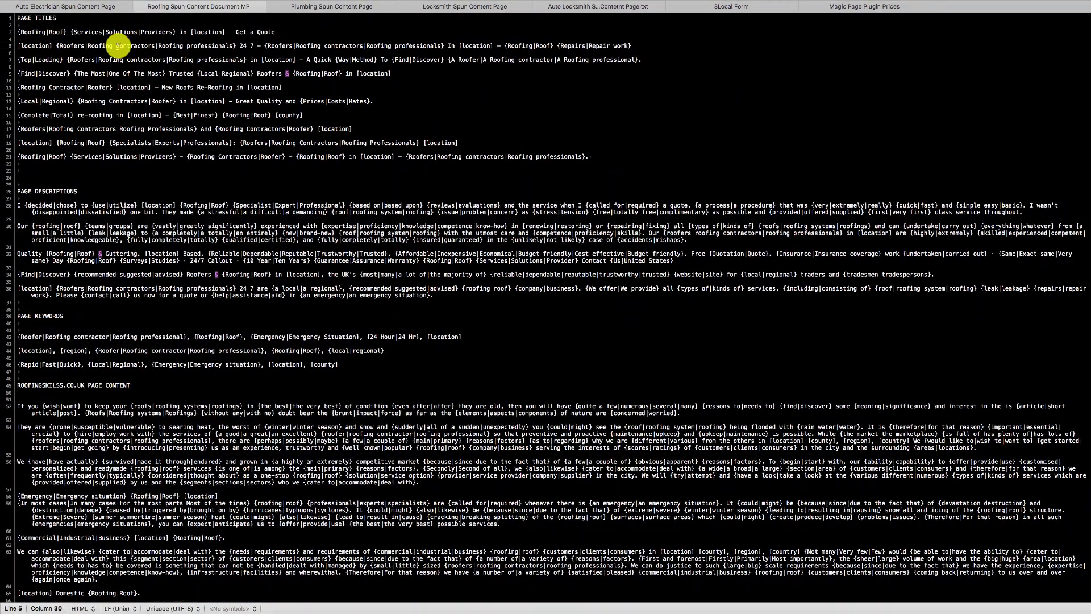
pyautogui.tripleClick(118, 44)
pyautogui.press('super+c')
pyautogui.press('super+Tab')
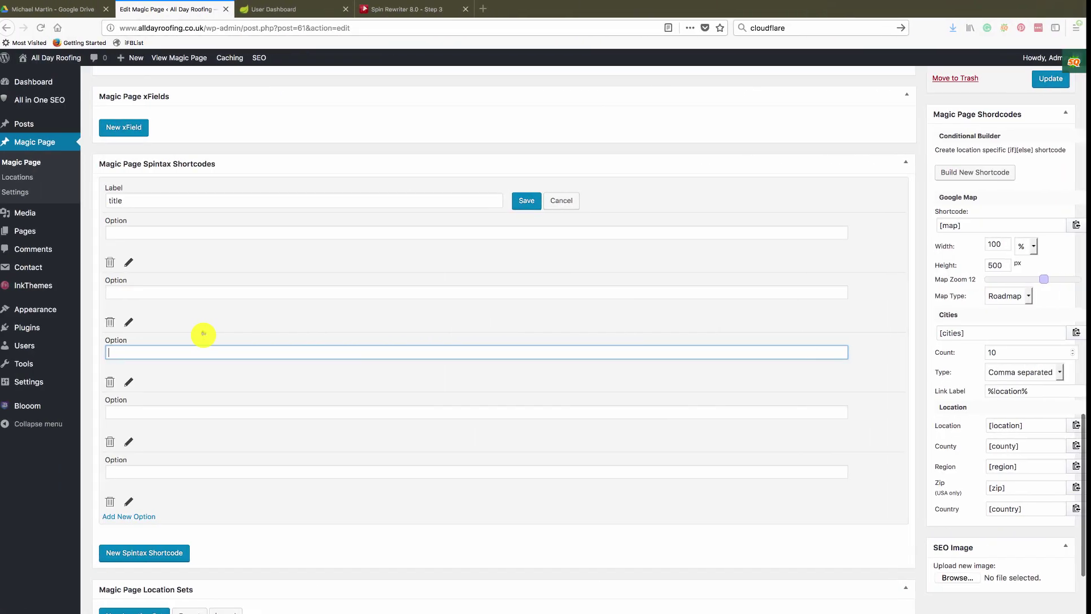
pyautogui.click(132, 233)
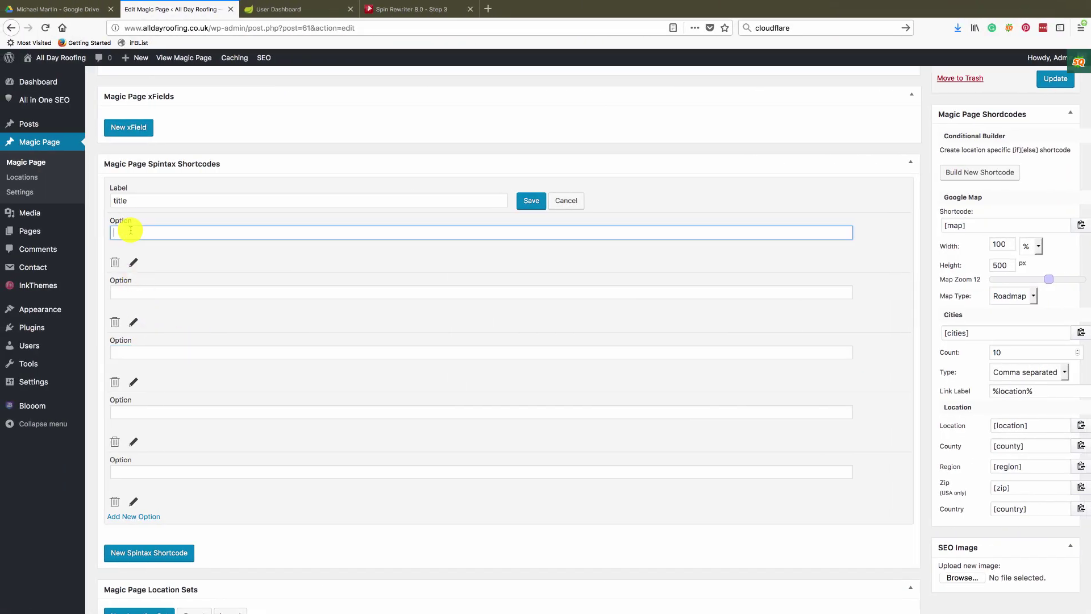
pyautogui.press('super+v')
# Step: Copy the page title starting "{Top|Leading} {Roofers|Roofing contractors|Roofing professionals} in [location]" from the text document into the second title option
pyautogui.click(130, 291)
pyautogui.press('super+Tab')
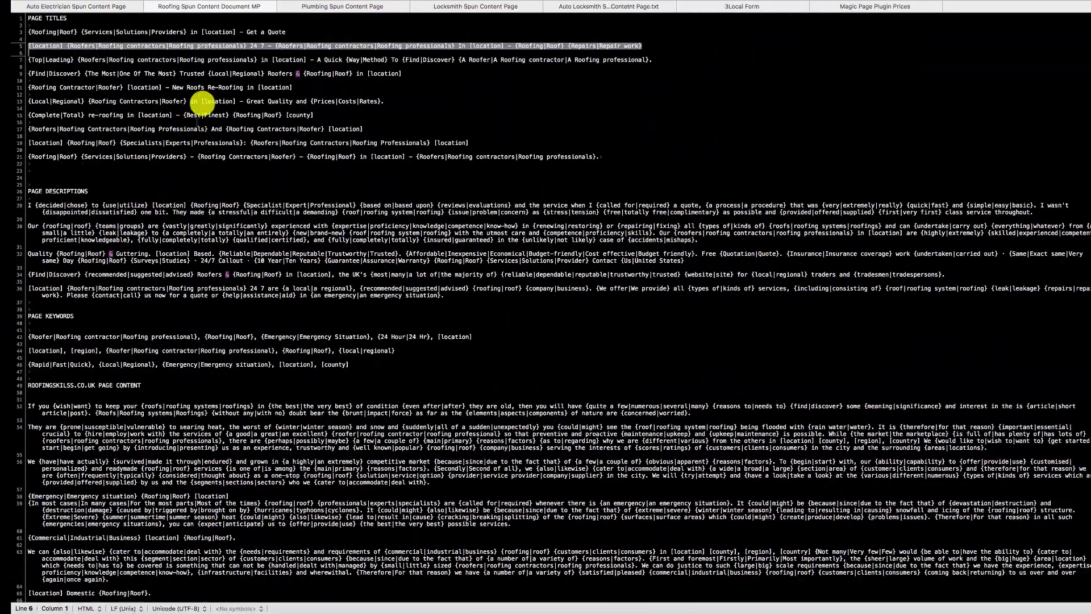
pyautogui.click(136, 58)
pyautogui.tripleClick(135, 58)
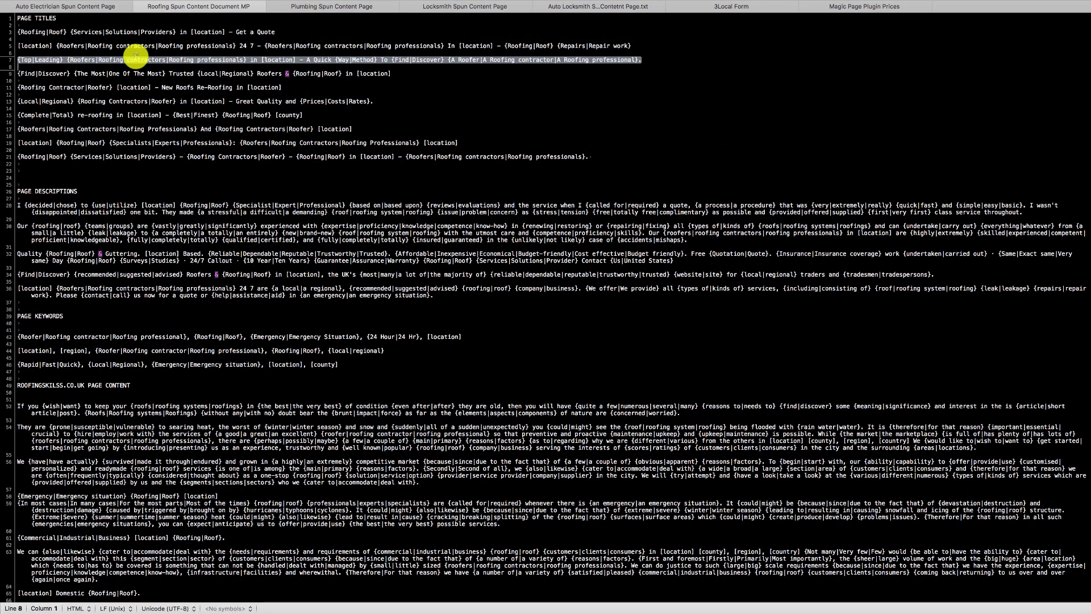
pyautogui.press('super+c')
pyautogui.press('super+Tab')
pyautogui.click(117, 292)
pyautogui.press('super+v')
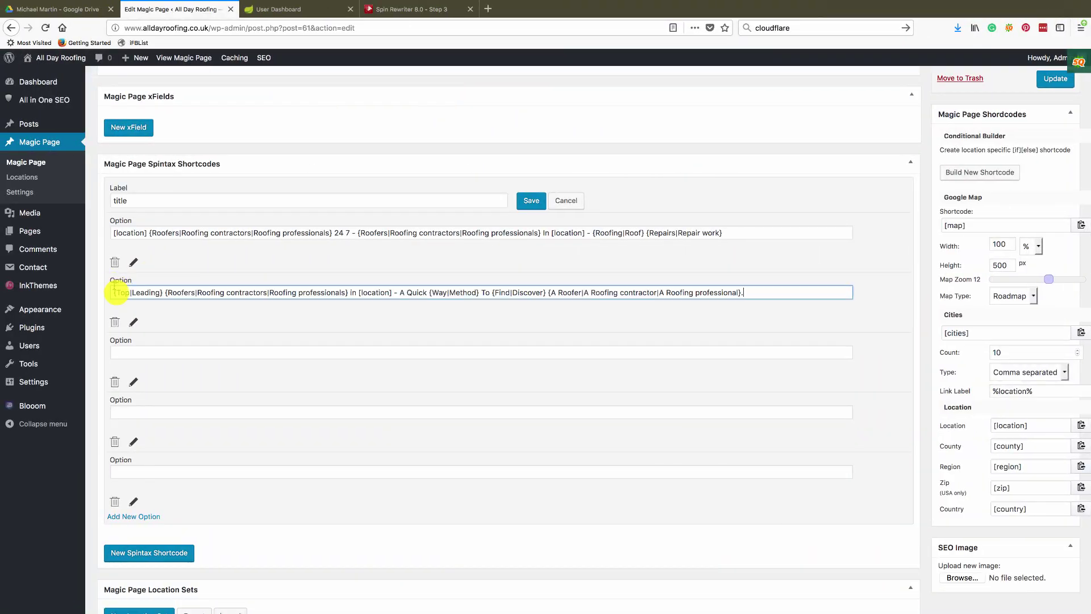
# Step: Copy the page title "{Roofers|Roofing Contractors|Roofing Professionals} And {Roofing Contractors|Roofer} [location]" from the text document into the third title option
pyautogui.click(120, 351)
pyautogui.press('super+Tab')
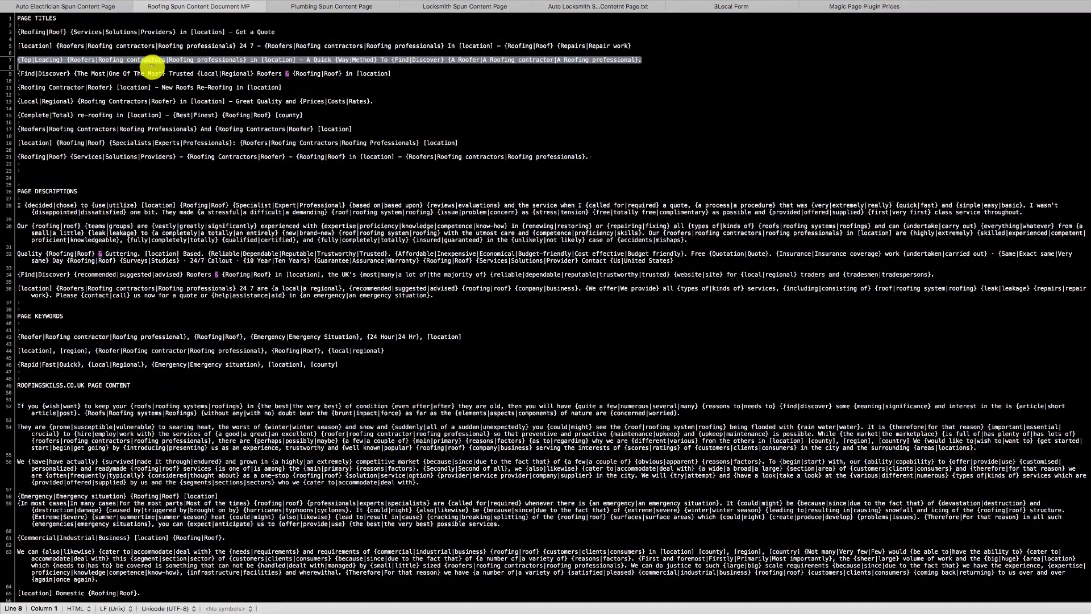
pyautogui.tripleClick(158, 126)
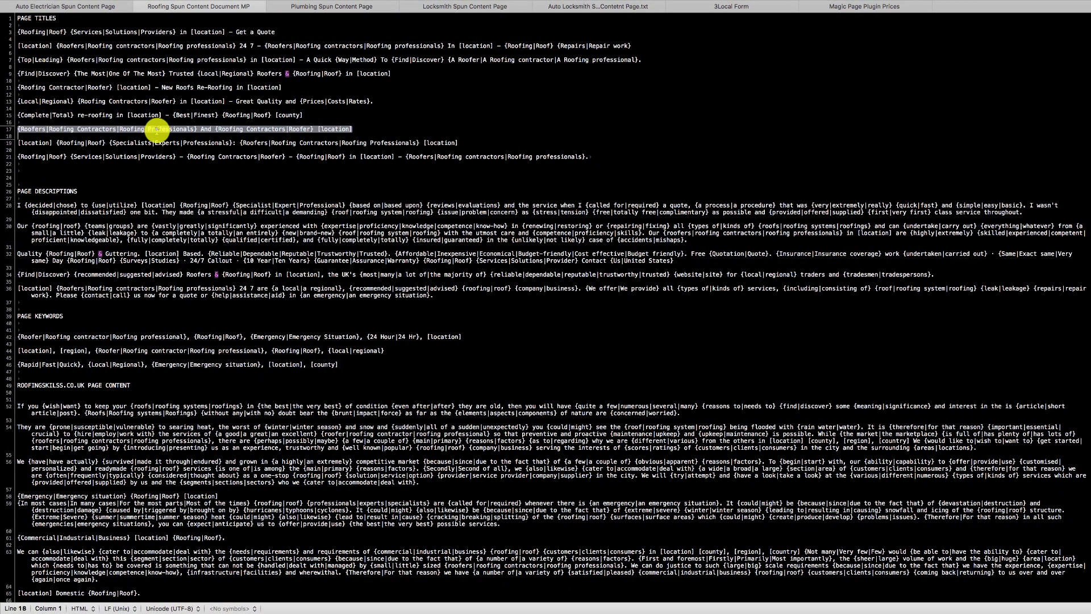
pyautogui.press('super+c')
pyautogui.press('super+Tab')
pyautogui.click(154, 351)
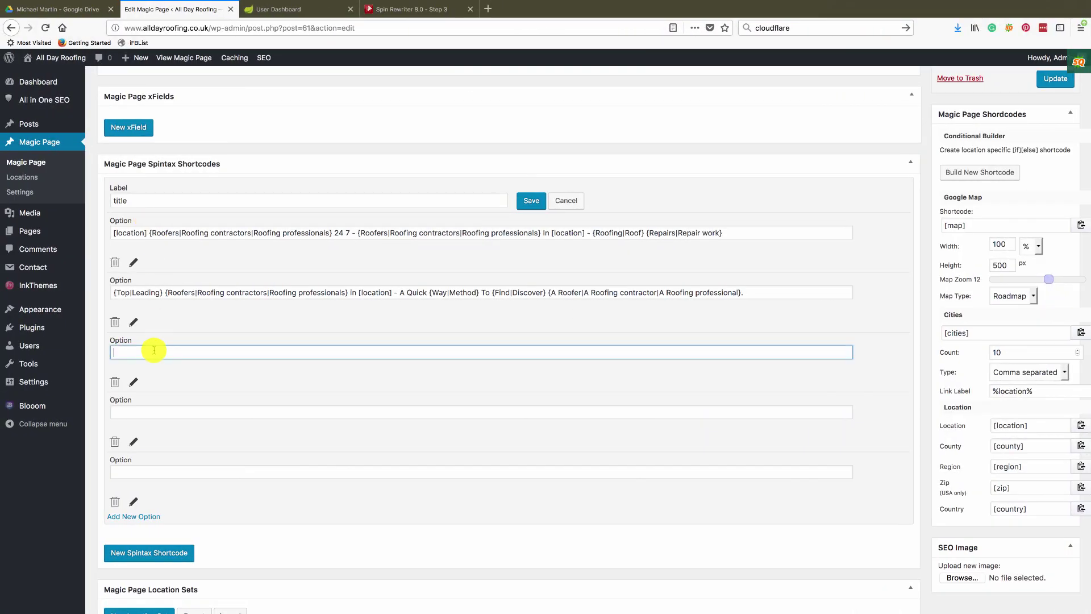
pyautogui.press('super+v')
# Step: Copy the page title starting "[location] {Roofing|Roof} {Specialists|Experts|Professionals}:" from the text document into the fourth title option
pyautogui.click(148, 407)
pyautogui.press('super+Tab')
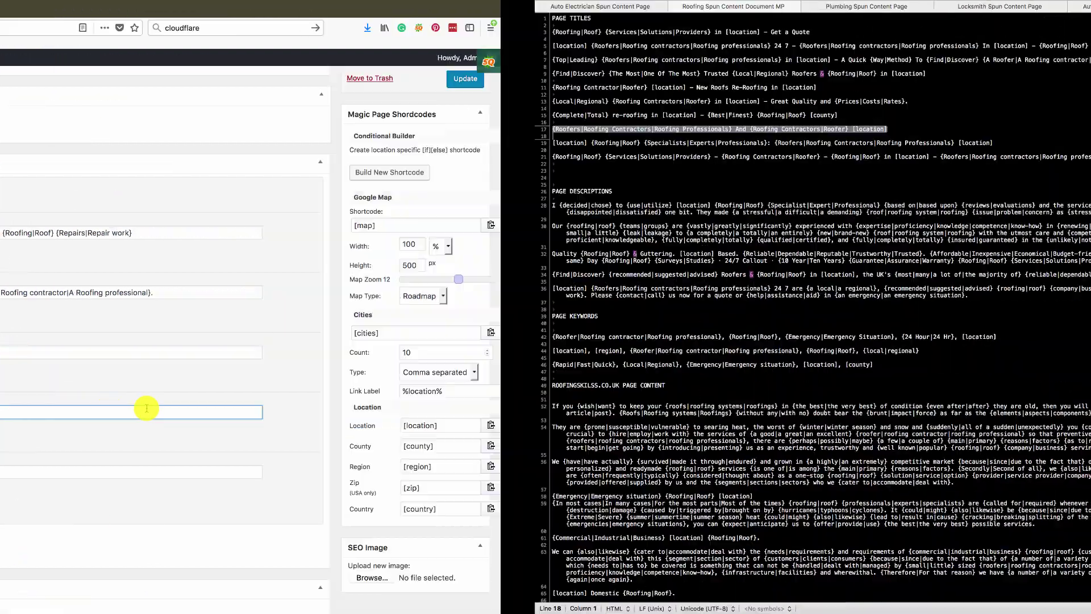
pyautogui.tripleClick(187, 142)
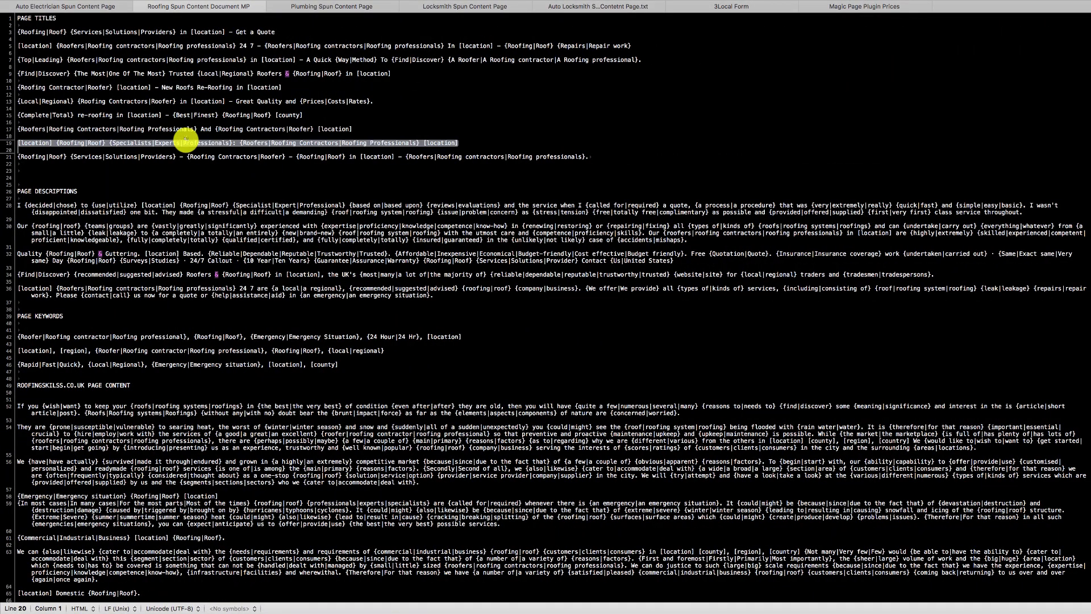
pyautogui.press('super+c')
pyautogui.press('super+Tab')
pyautogui.press('super+v')
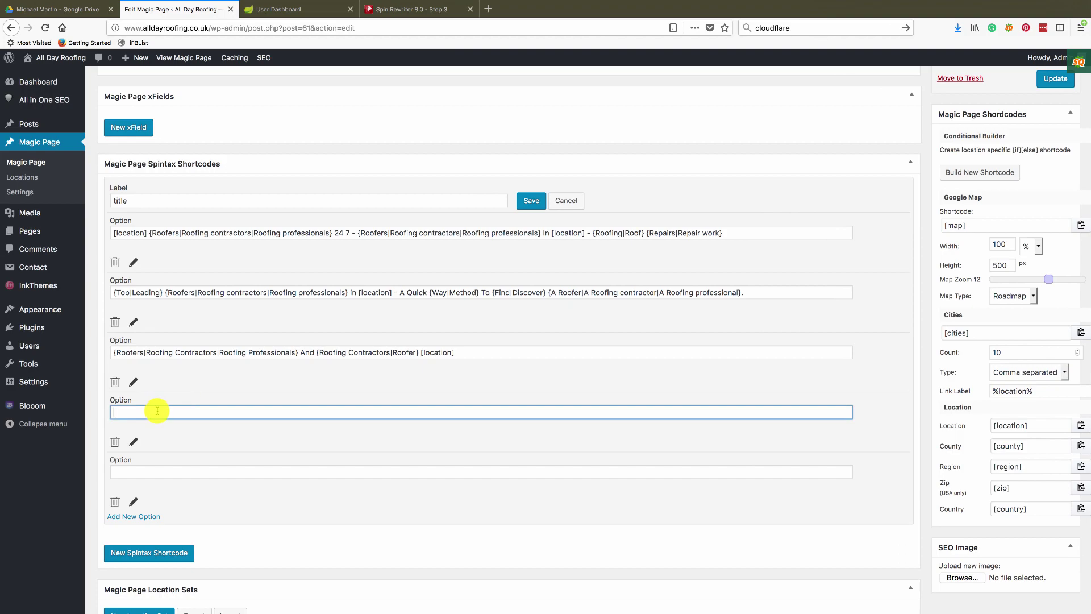
# Step: Copy the page title starting "{Roofing|Roof} {Services|Solutions|Providers} - {Roofing Contractors|Roofer}" from the text document into the fifth title option
pyautogui.press('super+Tab')
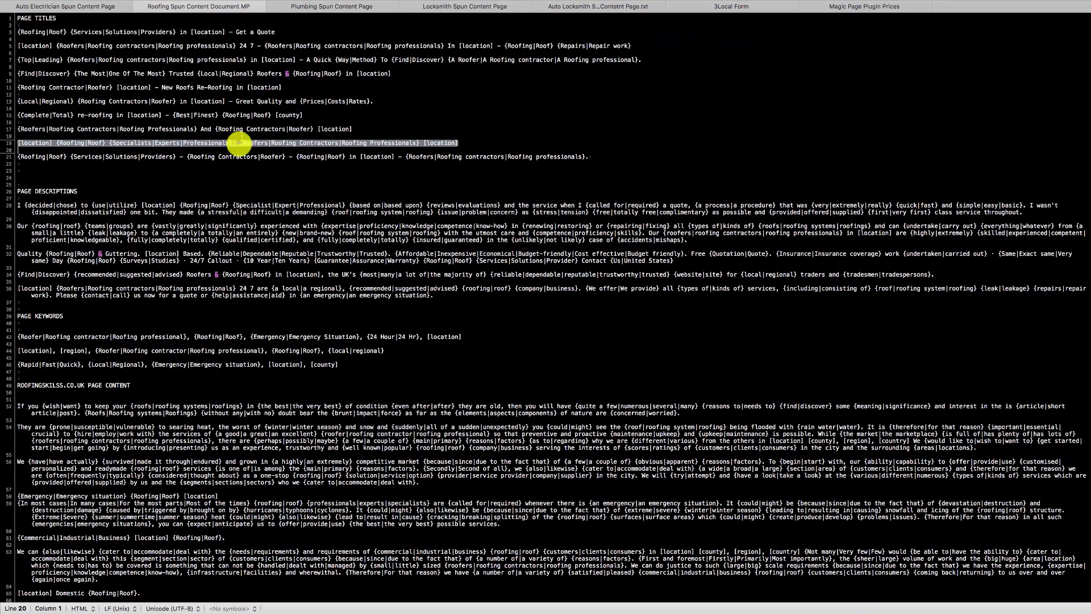
pyautogui.tripleClick(227, 157)
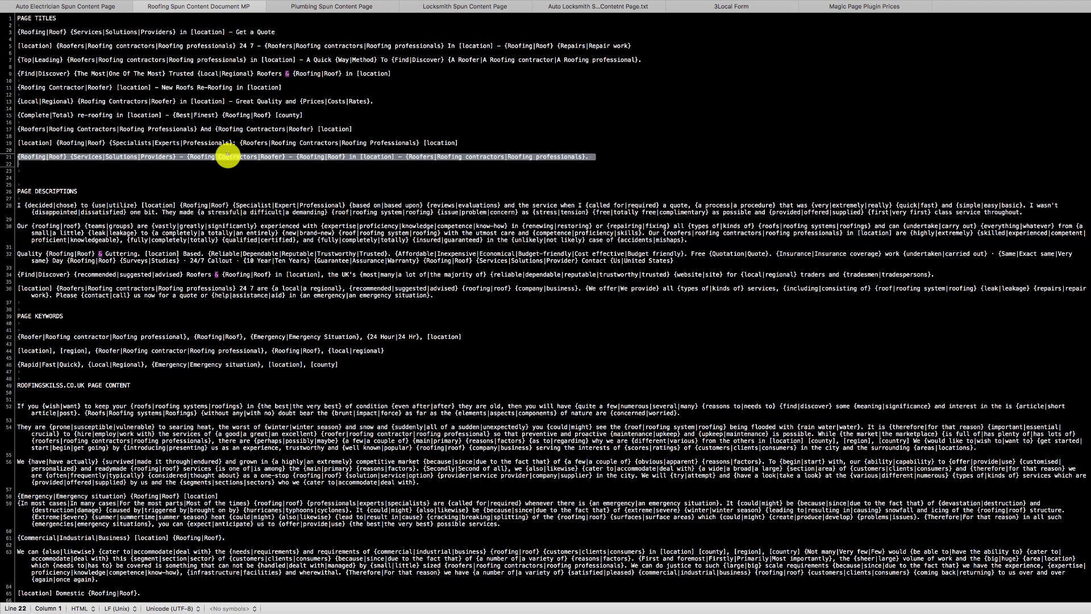
pyautogui.press('super+c')
pyautogui.press('super+Tab')
pyautogui.click(178, 471)
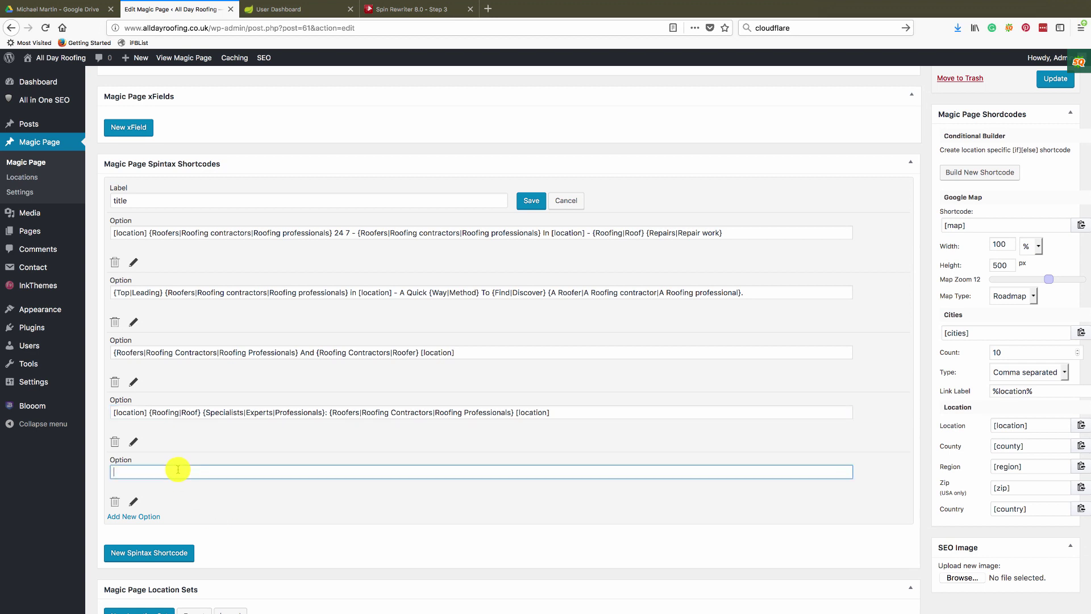
pyautogui.press('super+v')
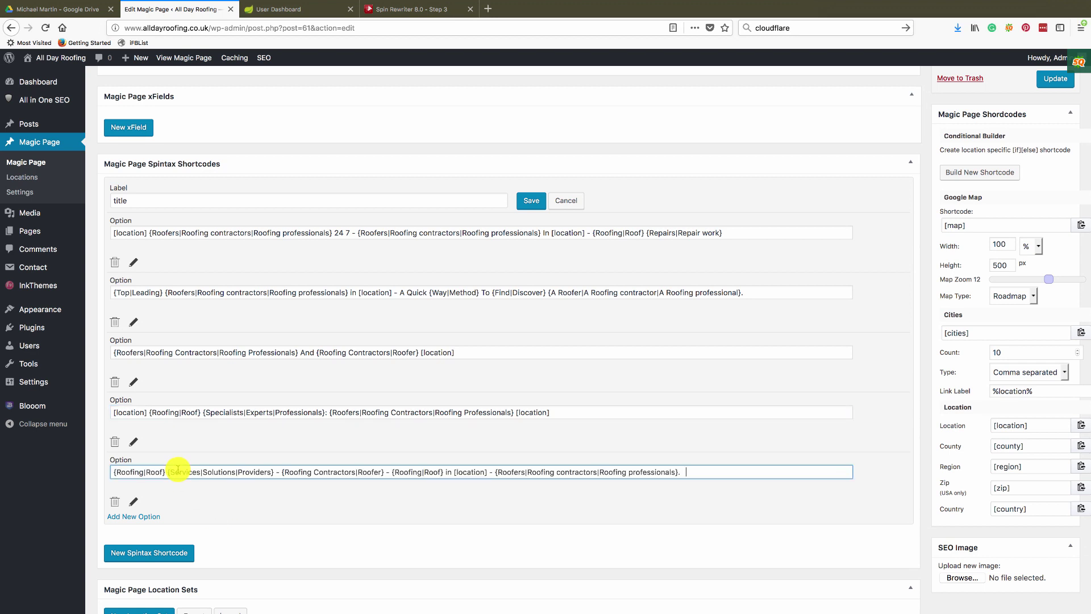
# Step: Save the title spintax shortcode and update the Magic Page
pyautogui.click(528, 190)
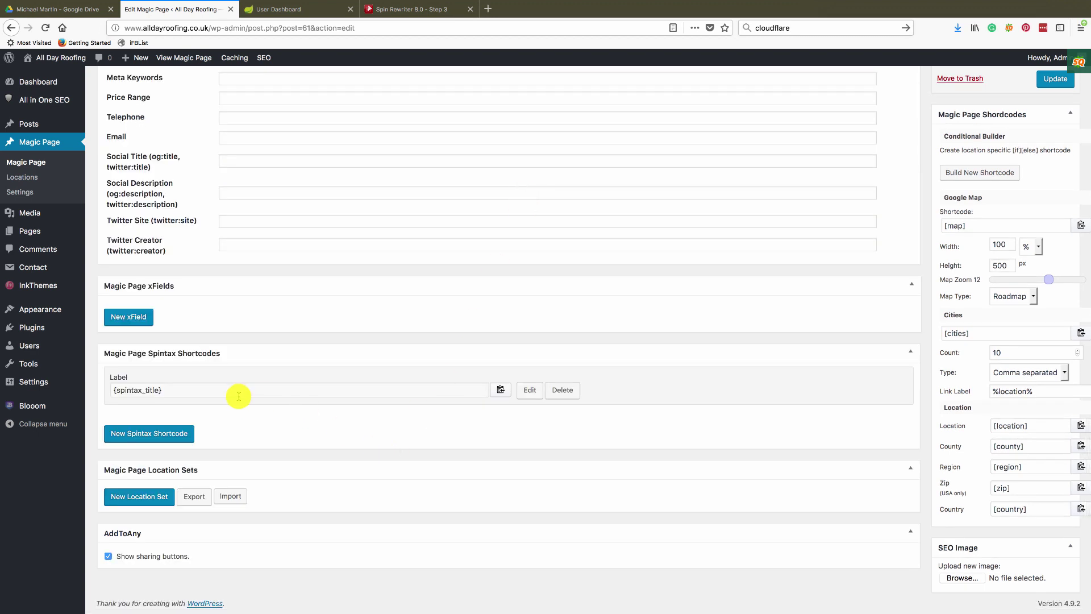
pyautogui.click(1061, 84)
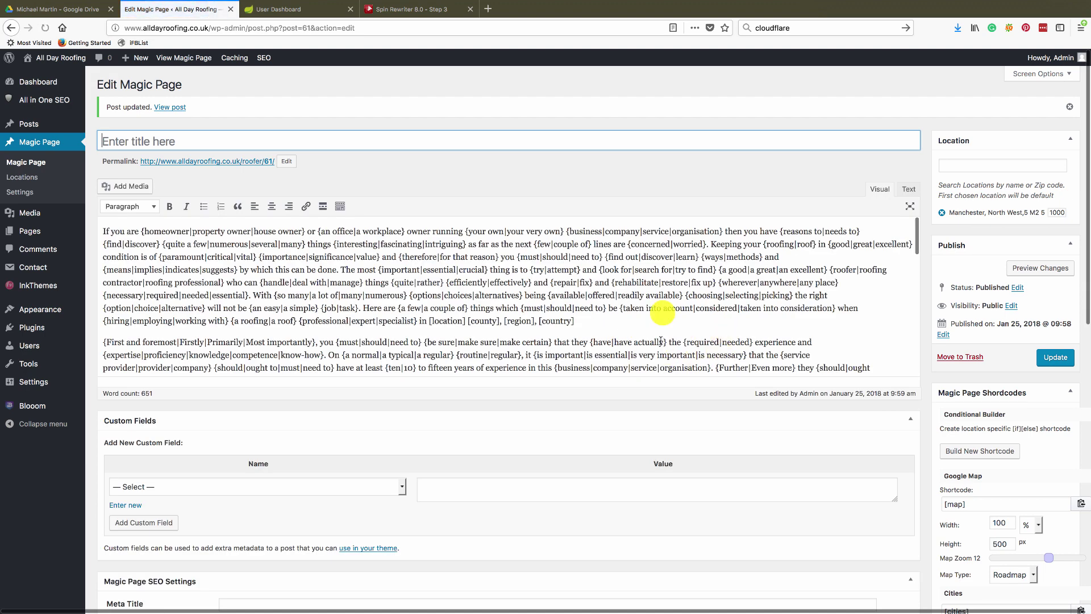
# Step: Copy the {spintax_title} shortcode into the Social Title and Meta Title SEO settings and the page title
pyautogui.scroll(-15, 674, 376)
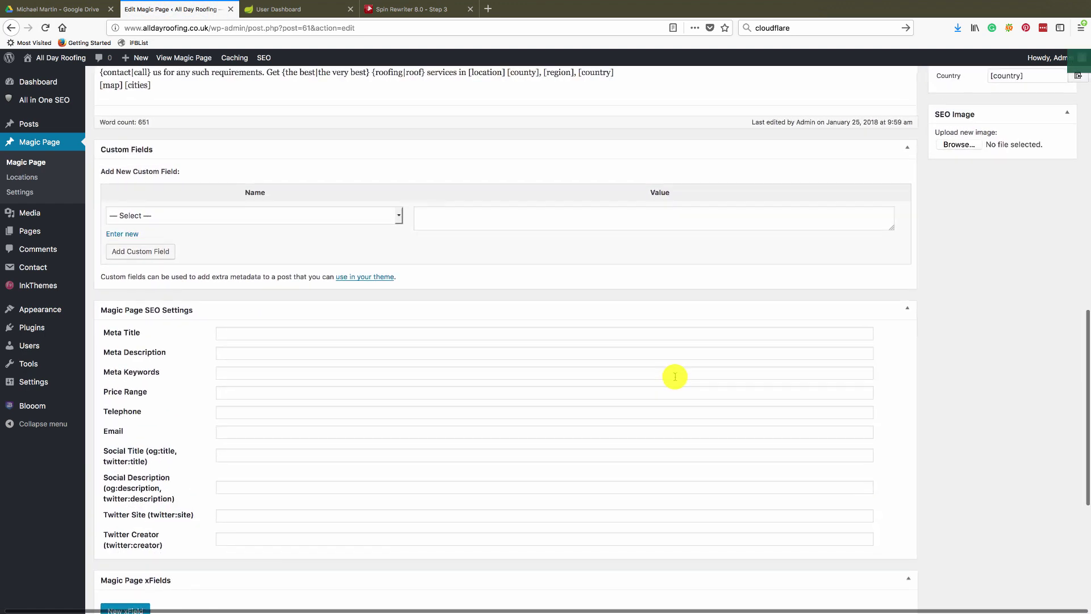
pyautogui.scroll(-3, 674, 376)
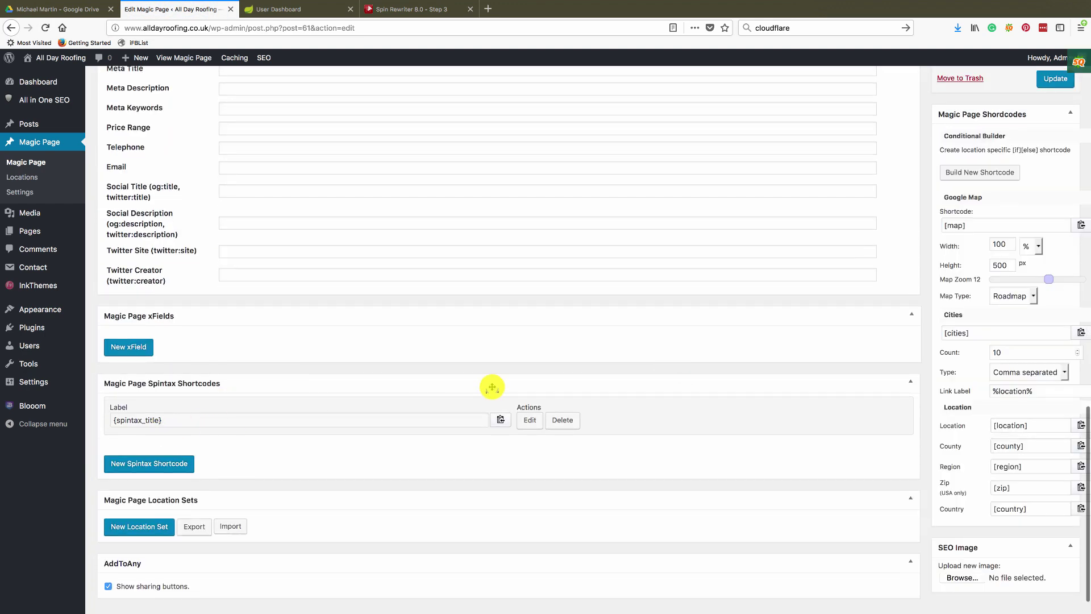
pyautogui.click(500, 420)
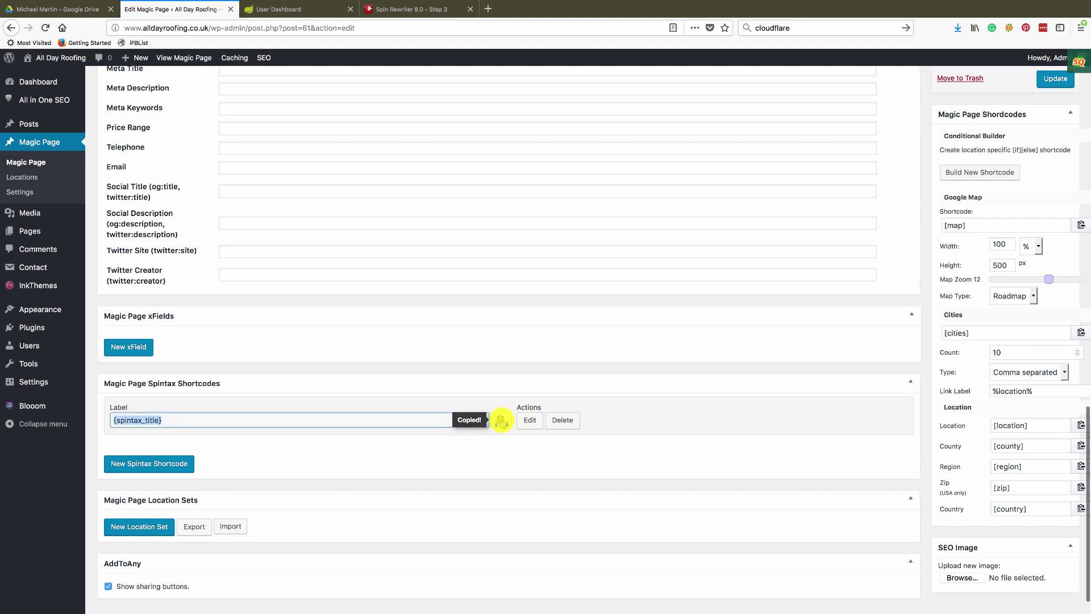
pyautogui.scroll(2, 176, 383)
pyautogui.click(238, 333)
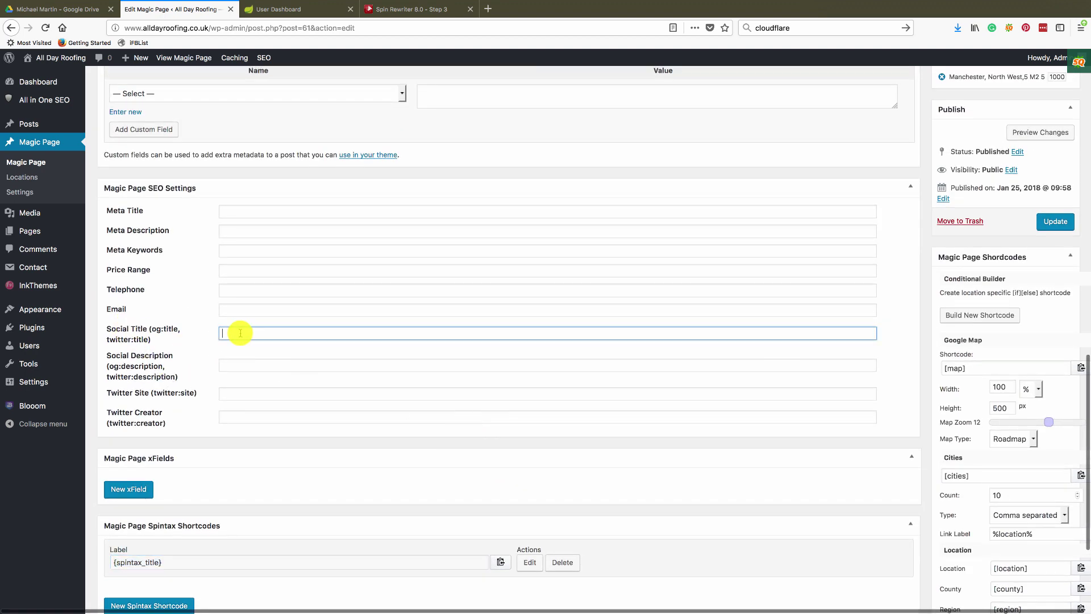
pyautogui.hotkey('ctrl', 'v')
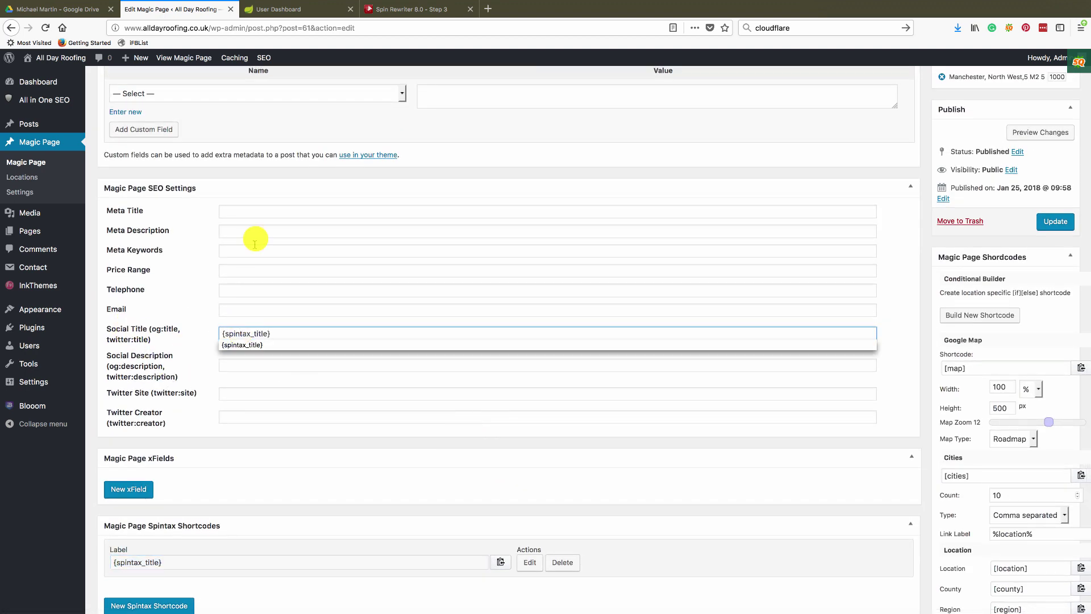
pyautogui.click(239, 215)
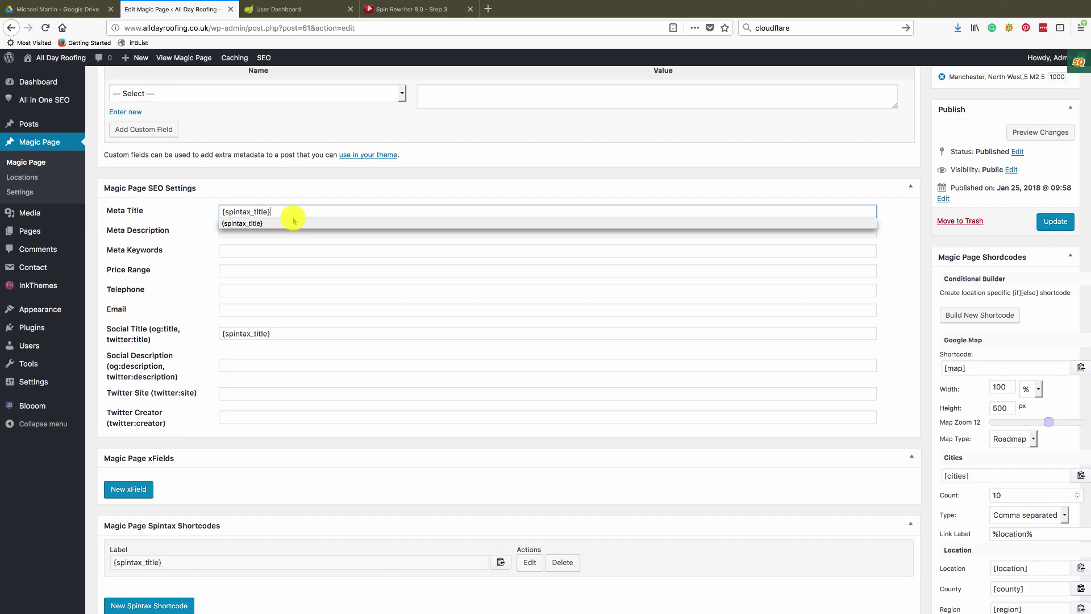
pyautogui.scroll(20, 317, 182)
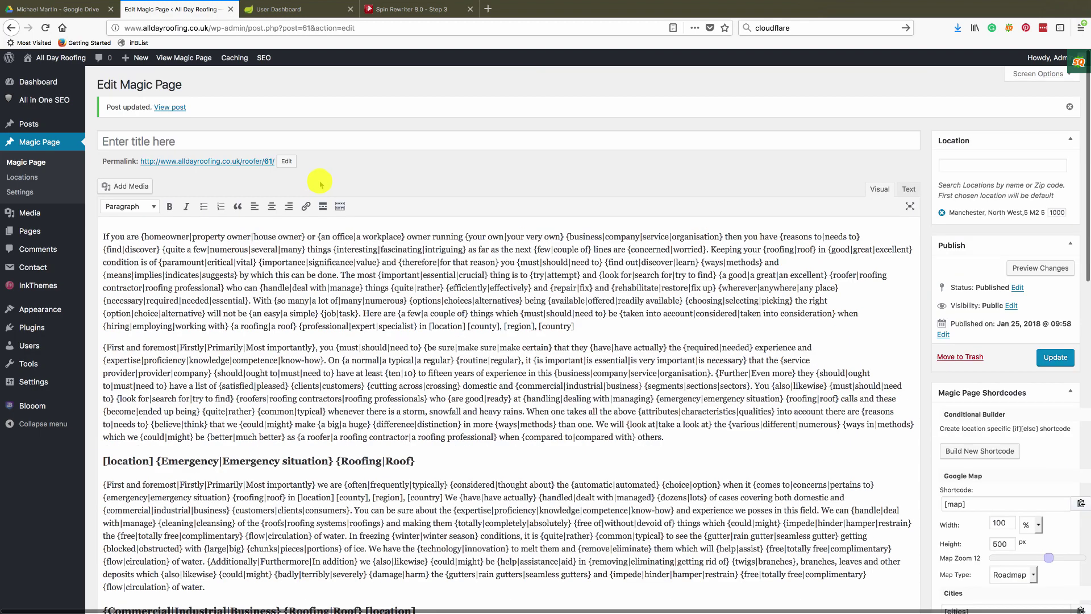
pyautogui.click(138, 142)
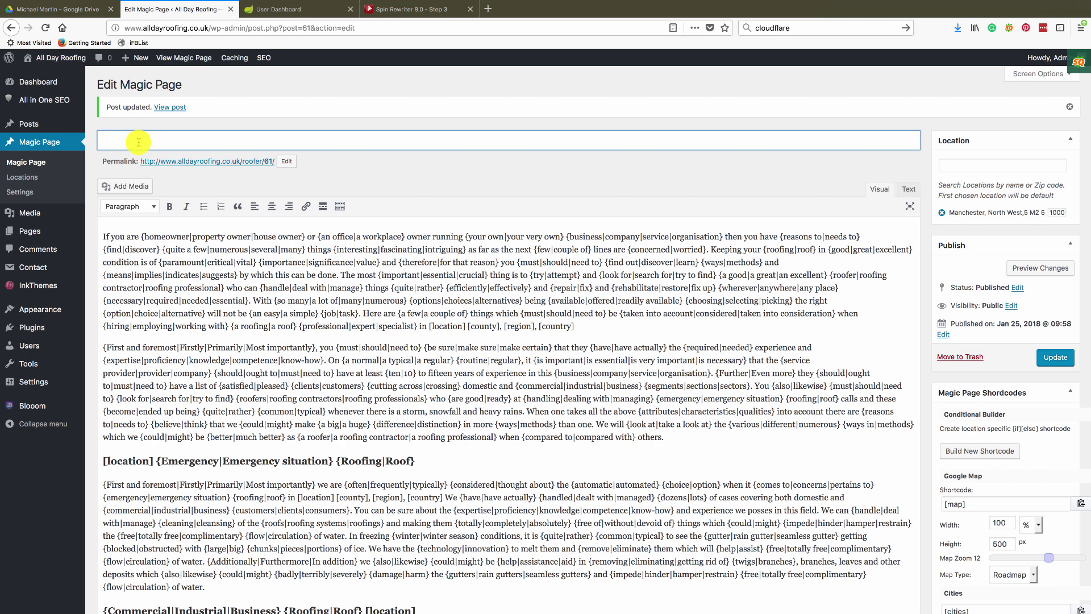
# Step: Insert {spintax_title} as a Heading 2 below the first content paragraph and update the Magic Page
pyautogui.click(606, 326)
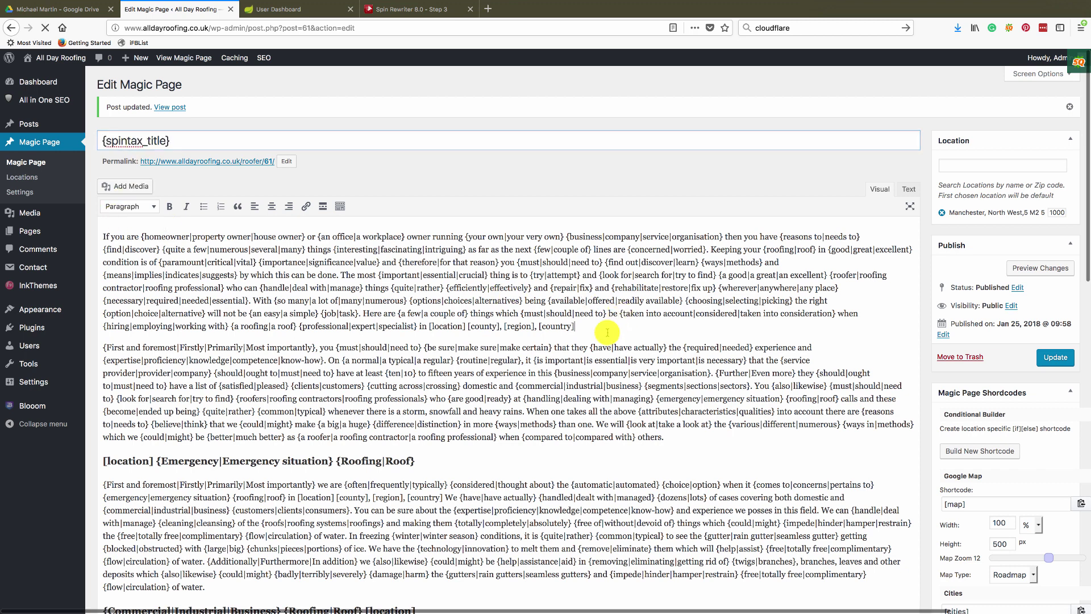
pyautogui.press('Return')
pyautogui.hotkey('ctrl', 'v')
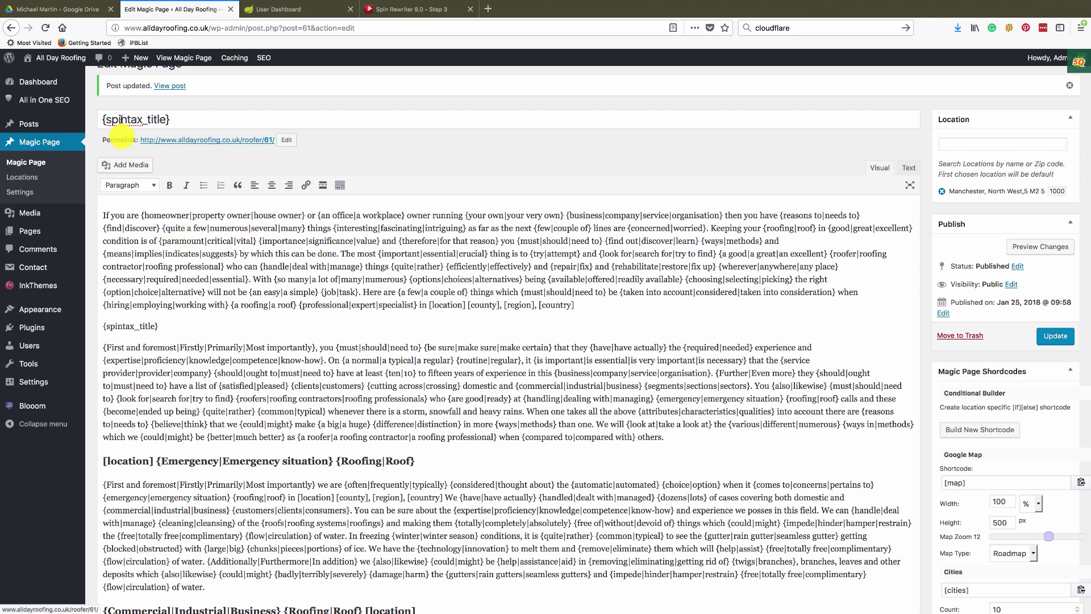
pyautogui.click(153, 187)
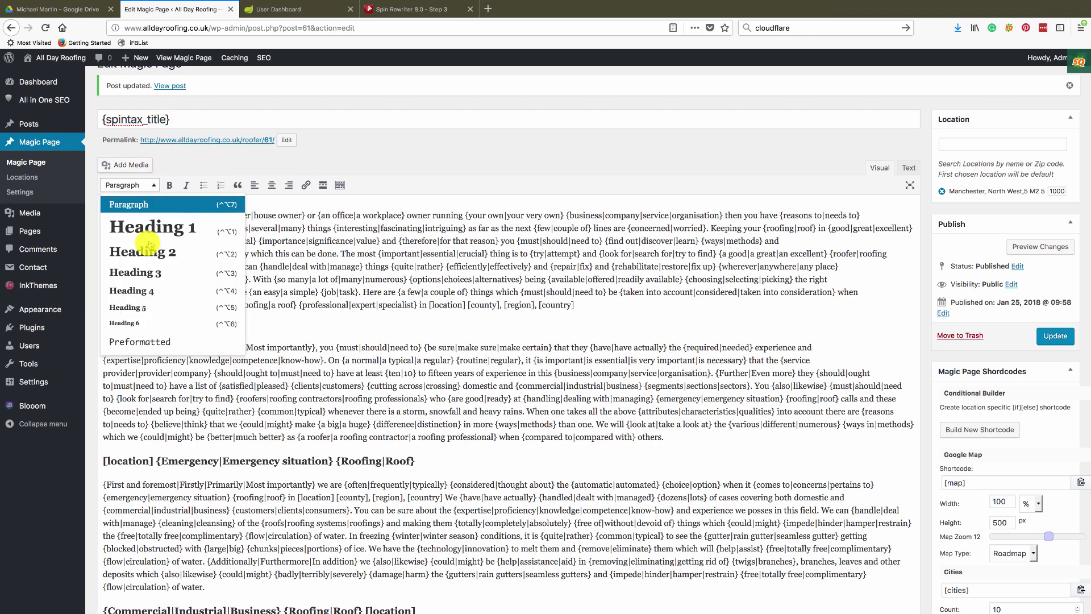
pyautogui.click(125, 250)
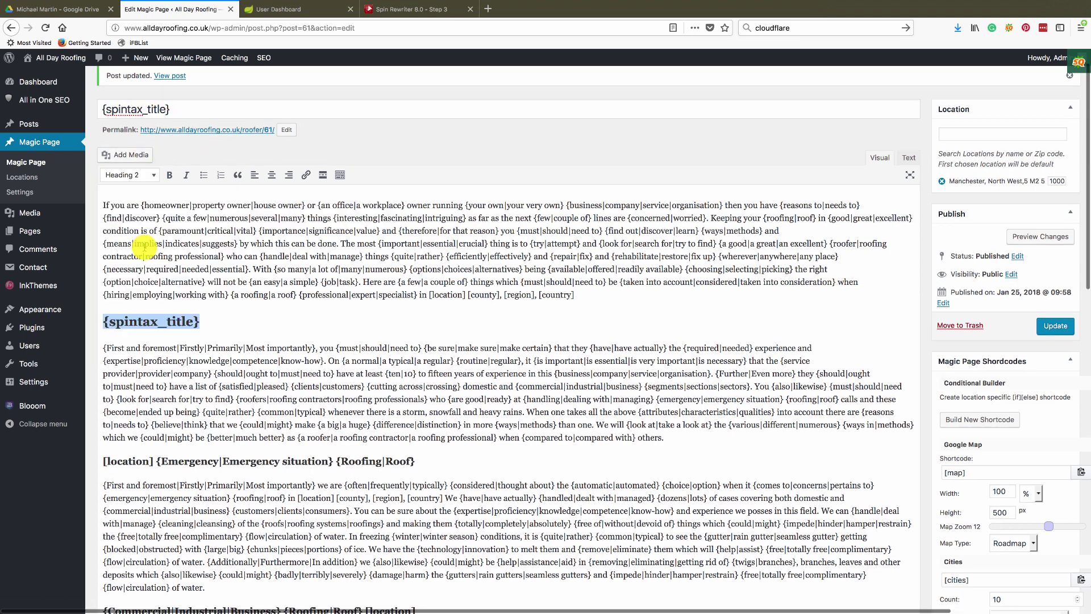
pyautogui.click(1058, 327)
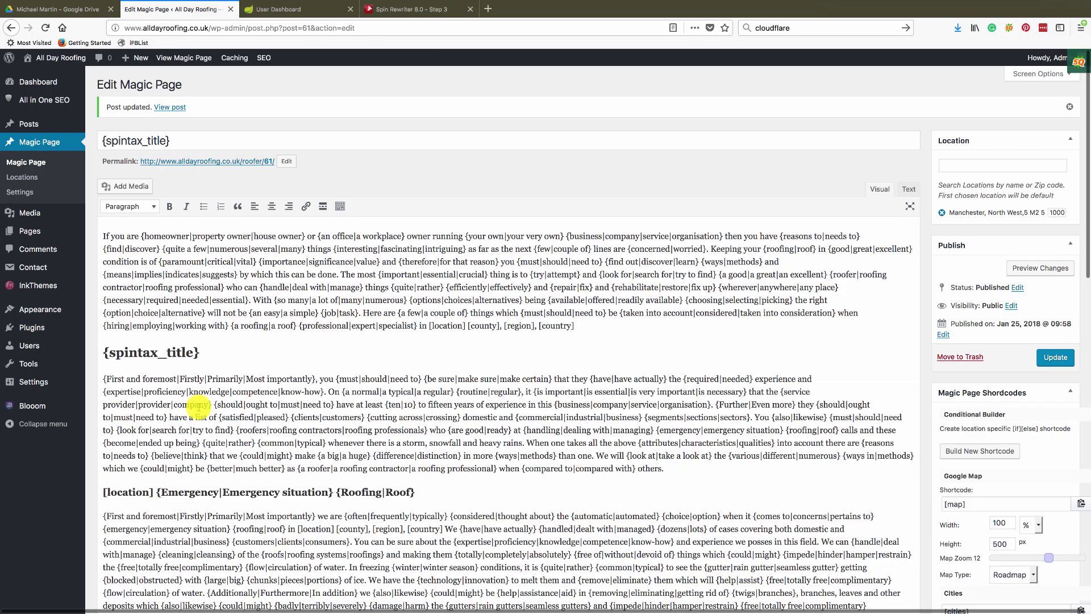
# Step: View the published Magic Page and examine its spun title, headings, content, map and city links
pyautogui.scroll(-15, 453, 459)
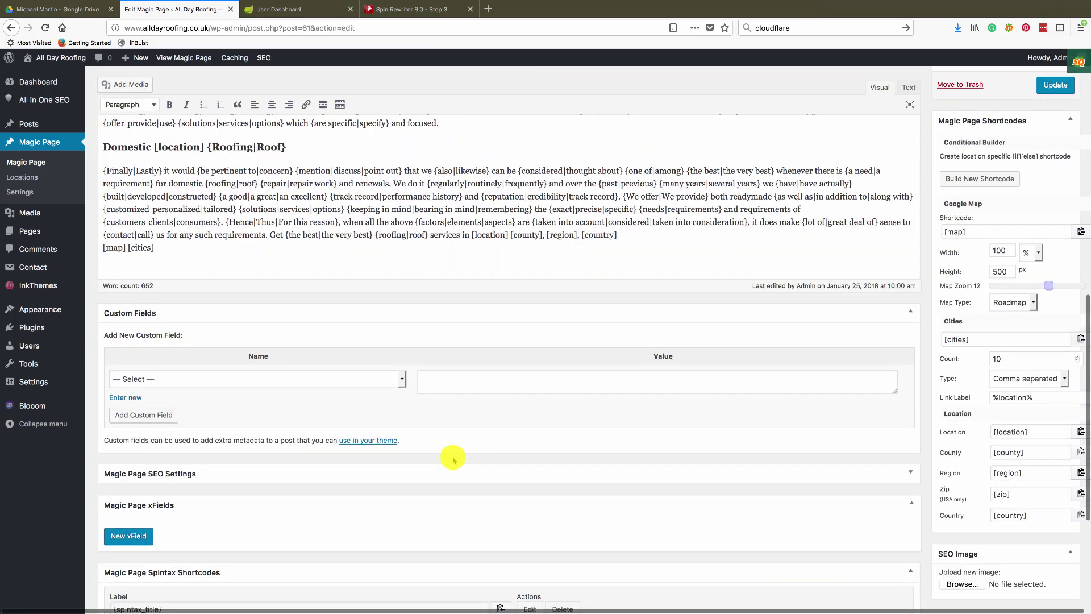
pyautogui.scroll(-4, 453, 459)
pyautogui.scroll(20, 452, 459)
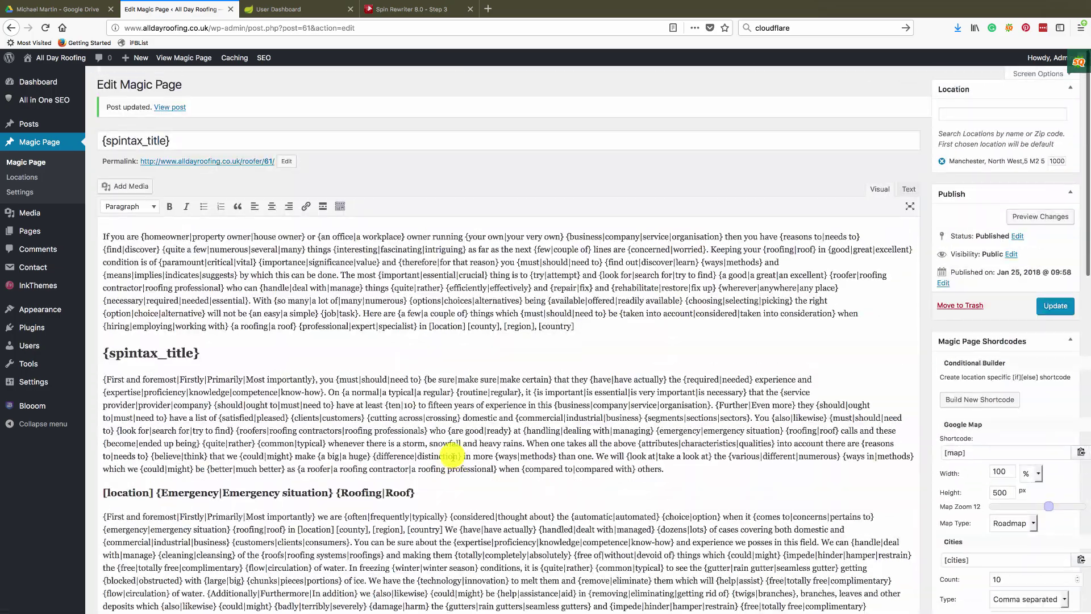
pyautogui.click(182, 58)
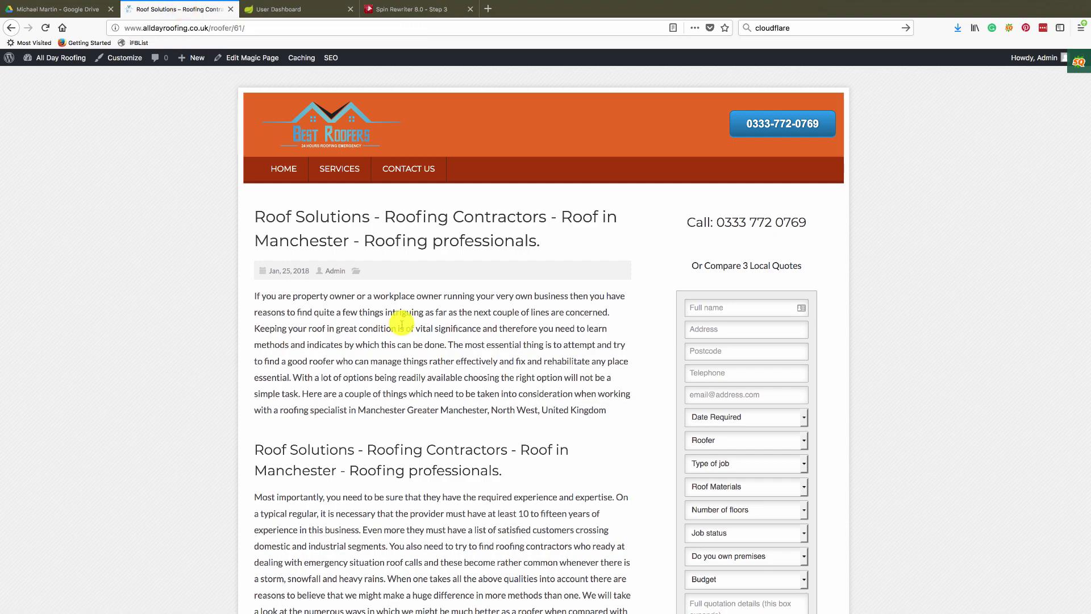
pyautogui.scroll(-3, 434, 380)
pyautogui.scroll(-9, 435, 380)
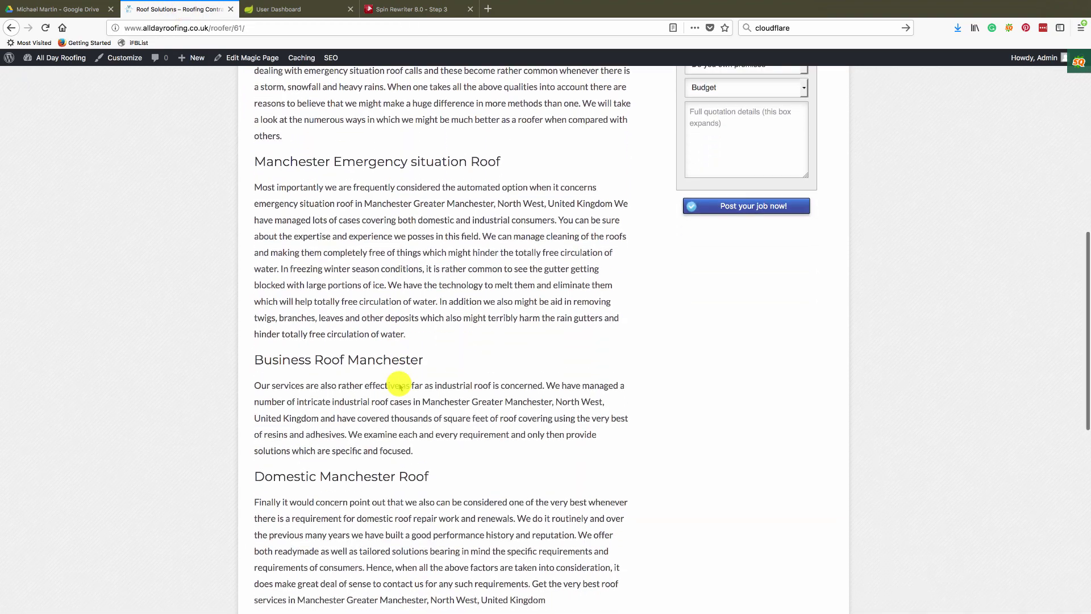
pyautogui.scroll(-6, 400, 387)
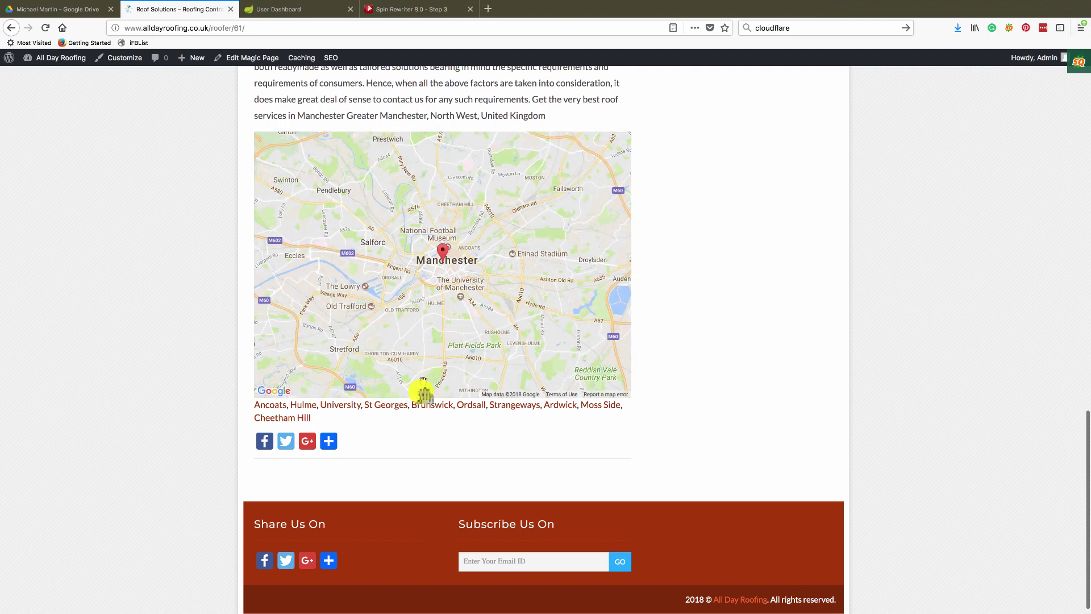
pyautogui.scroll(3, 490, 176)
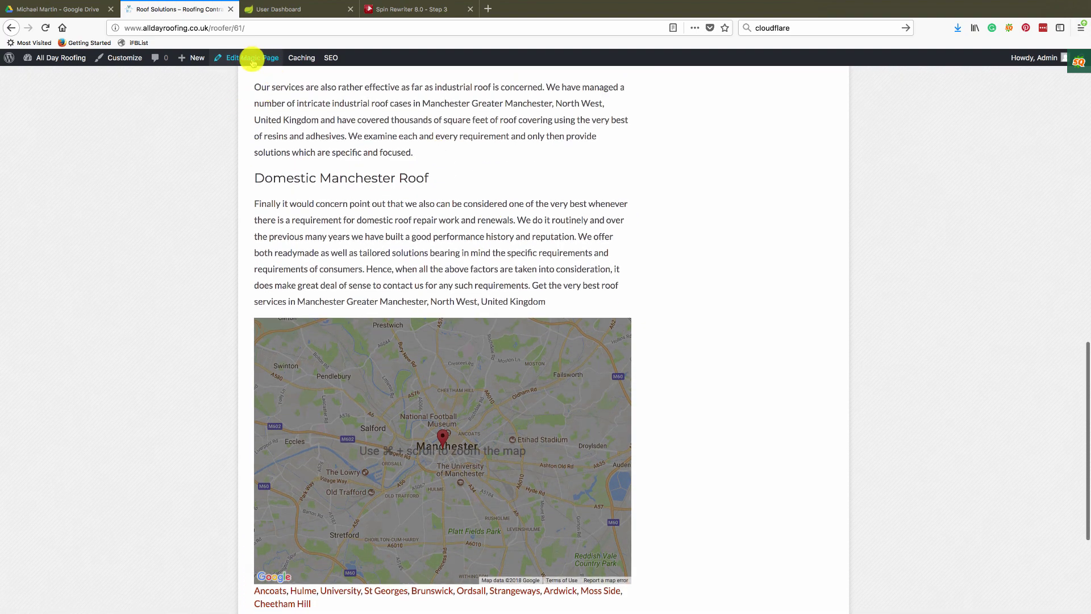
# Step: Return to editing the Magic Page and move the [cities] shortcode onto its own line below [map]
pyautogui.click(253, 59)
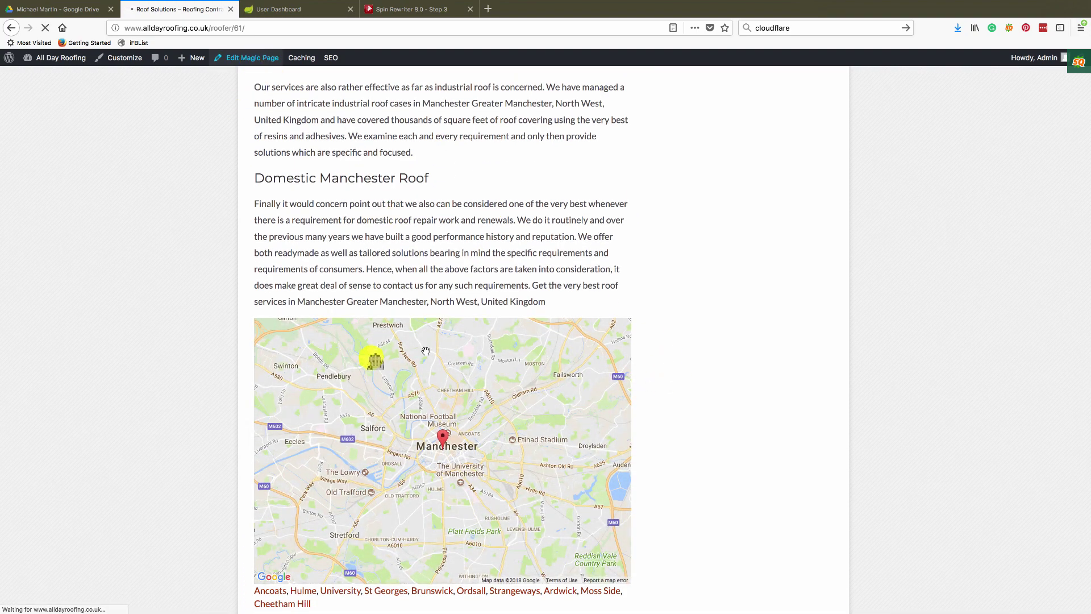
pyautogui.scroll(-4, 607, 378)
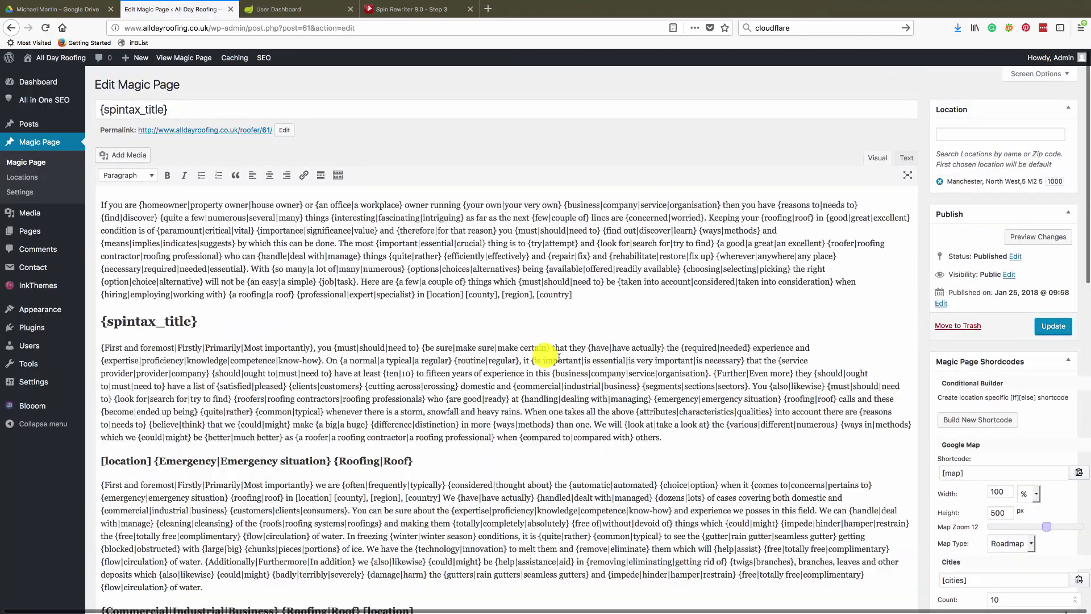
pyautogui.scroll(-15, 546, 356)
pyautogui.scroll(3, 533, 353)
pyautogui.scroll(3, 532, 353)
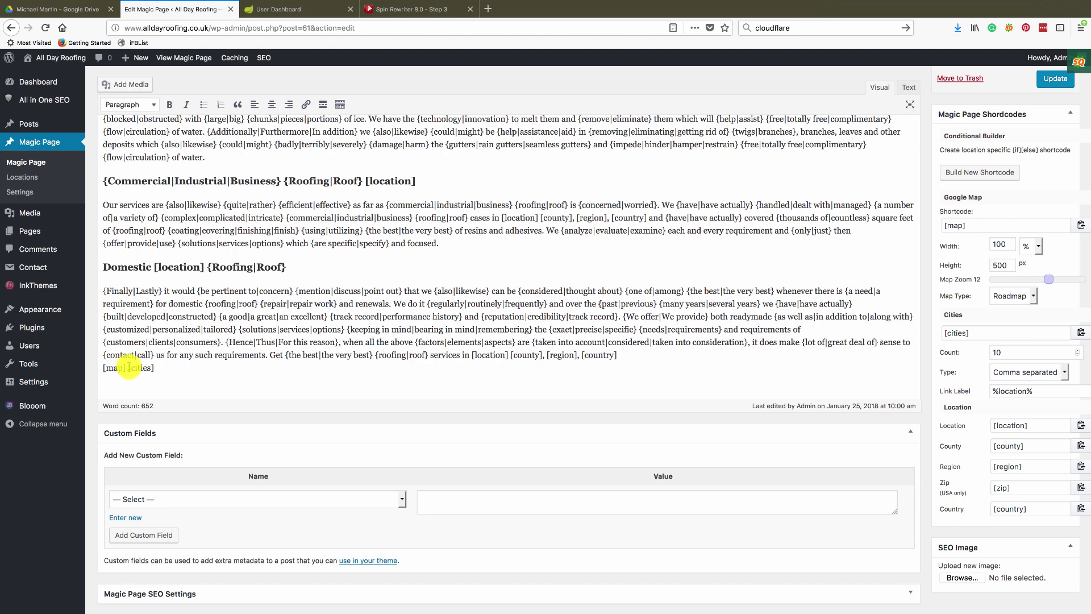
pyautogui.press('Return')
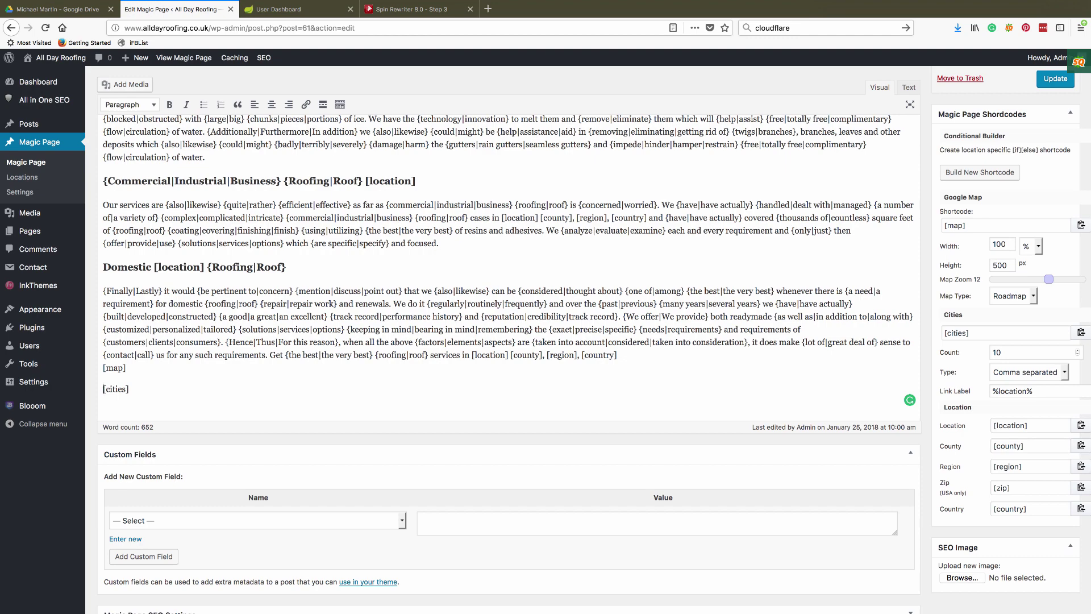
# Step: Create a new spintax shortcode labelled "description" and add two empty options to it
pyautogui.scroll(10, 280, 316)
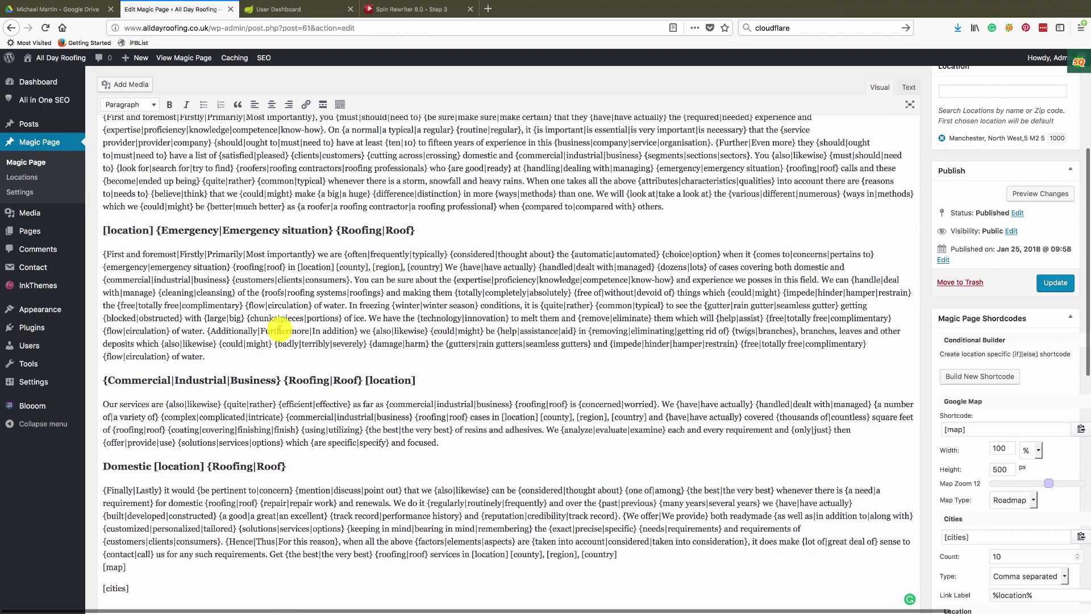
pyautogui.scroll(-15, 789, 348)
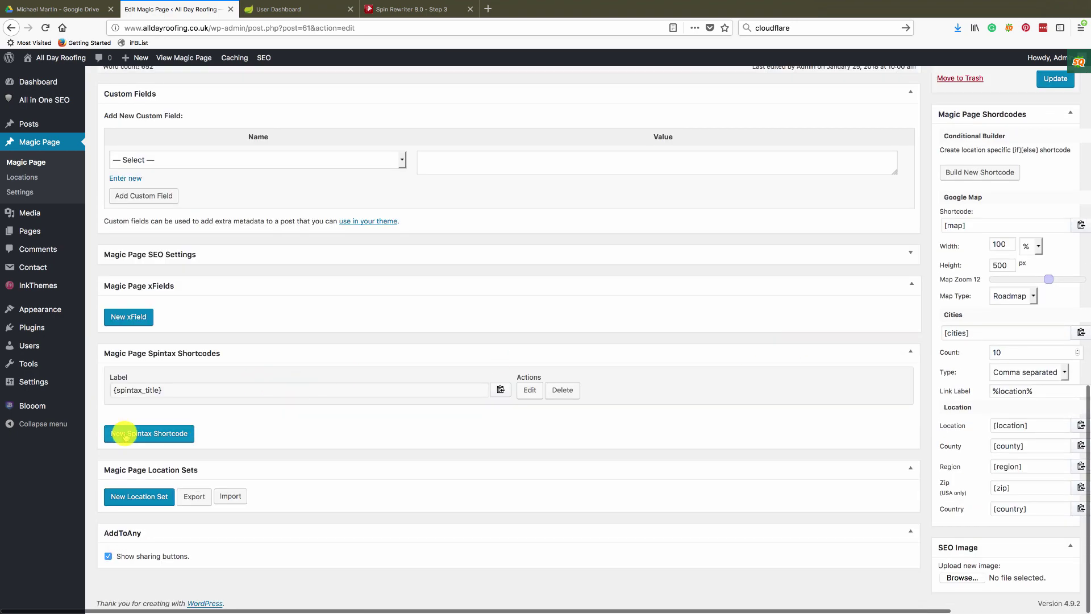
pyautogui.click(125, 435)
pyautogui.click(134, 387)
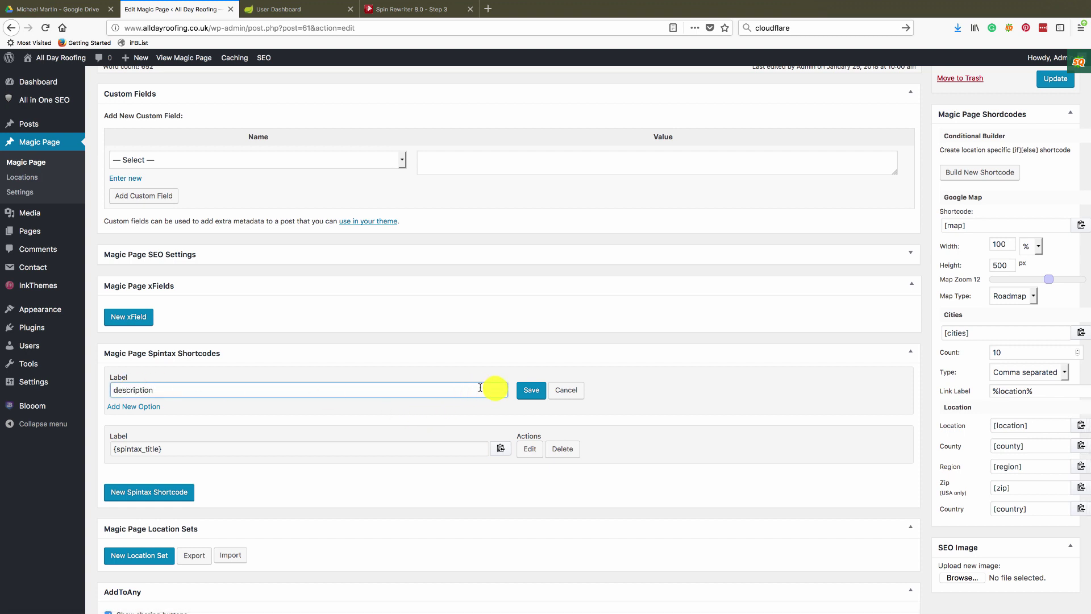
pyautogui.click(117, 408)
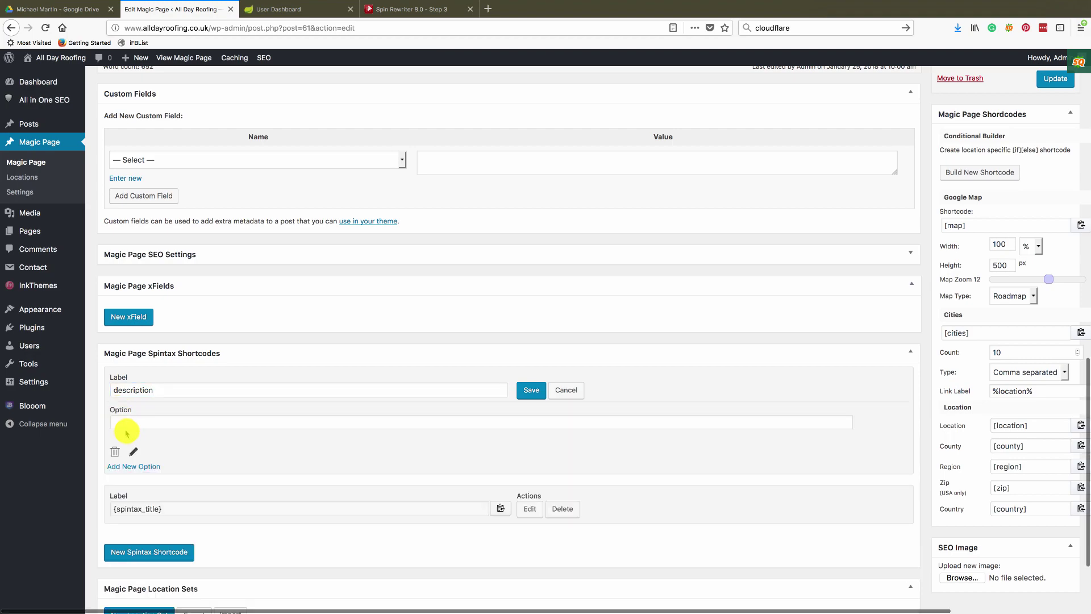
pyautogui.click(130, 467)
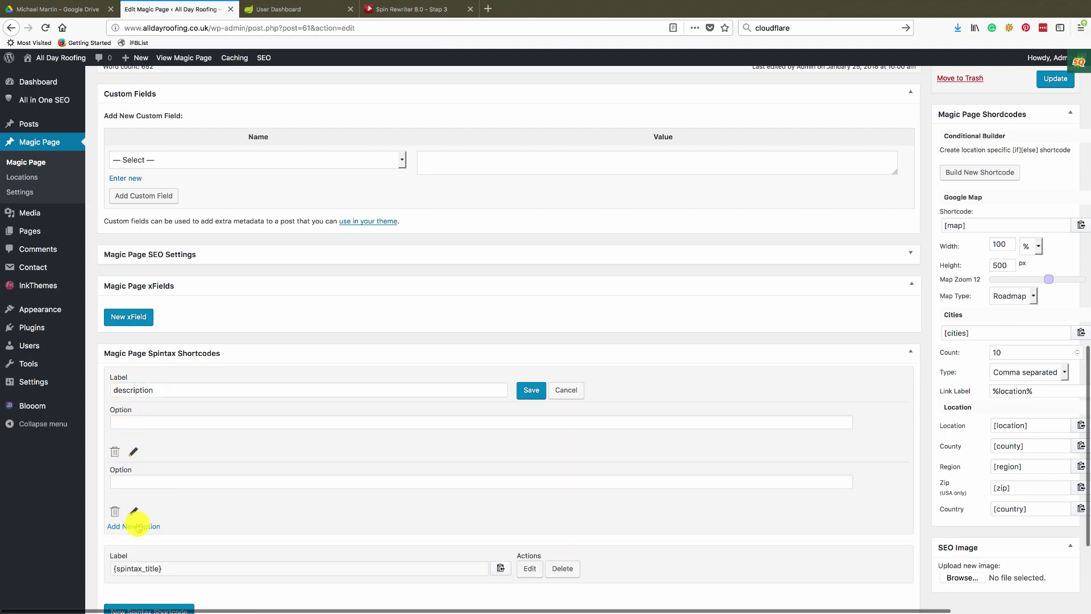
# Step: Copy the "Our {roofing|roof} {teams|groups}" page description from the roofing spun content document into the description shortcode's first option
pyautogui.press('super+Tab')
pyautogui.scroll(4, 465, 237)
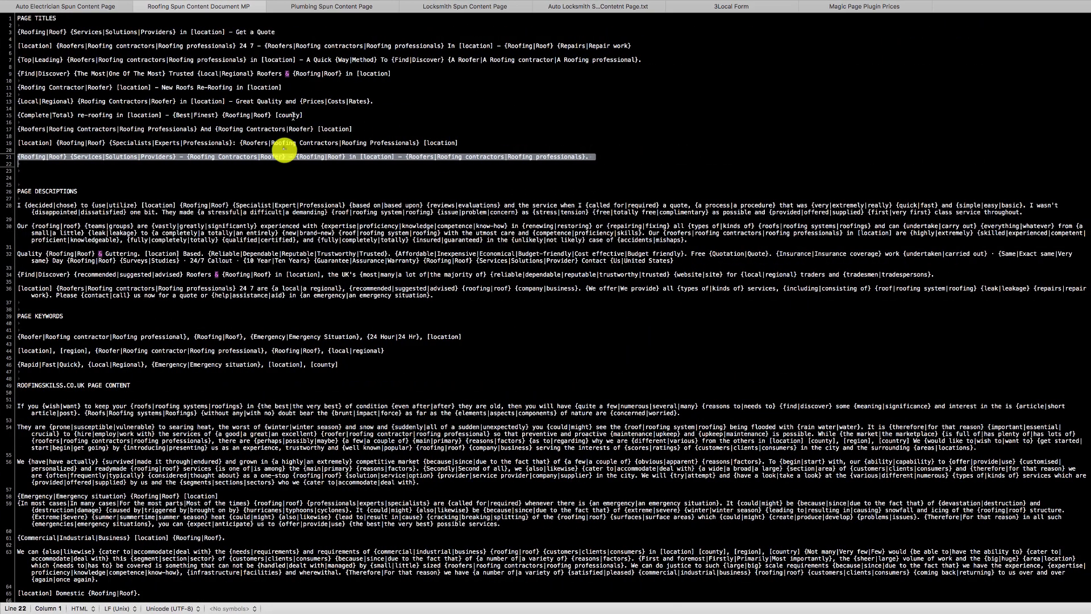
pyautogui.scroll(-2, 282, 188)
pyautogui.tripleClick(247, 202)
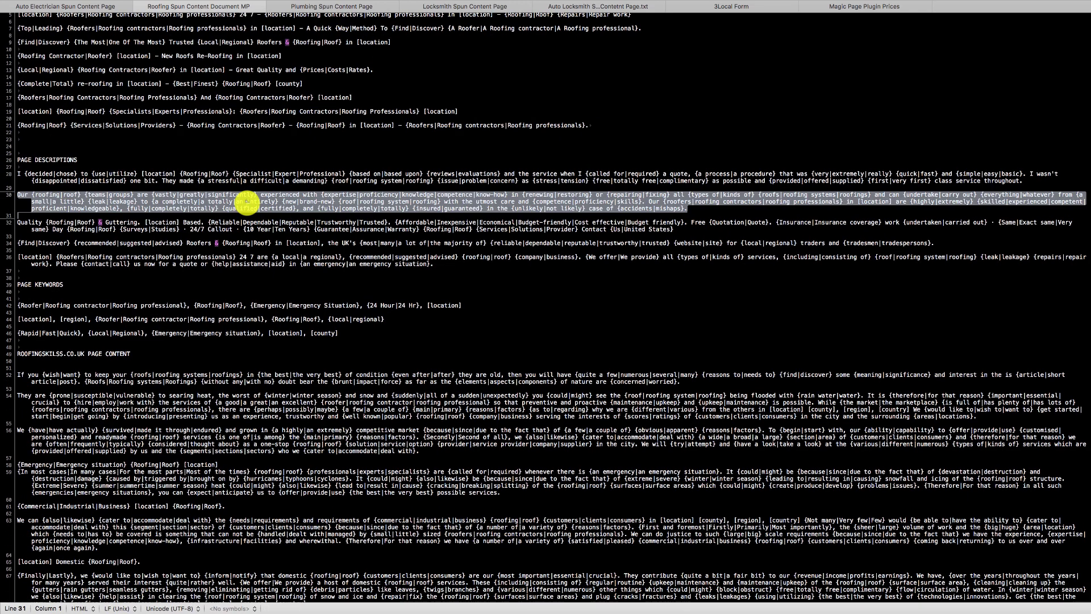
pyautogui.press('super+Tab')
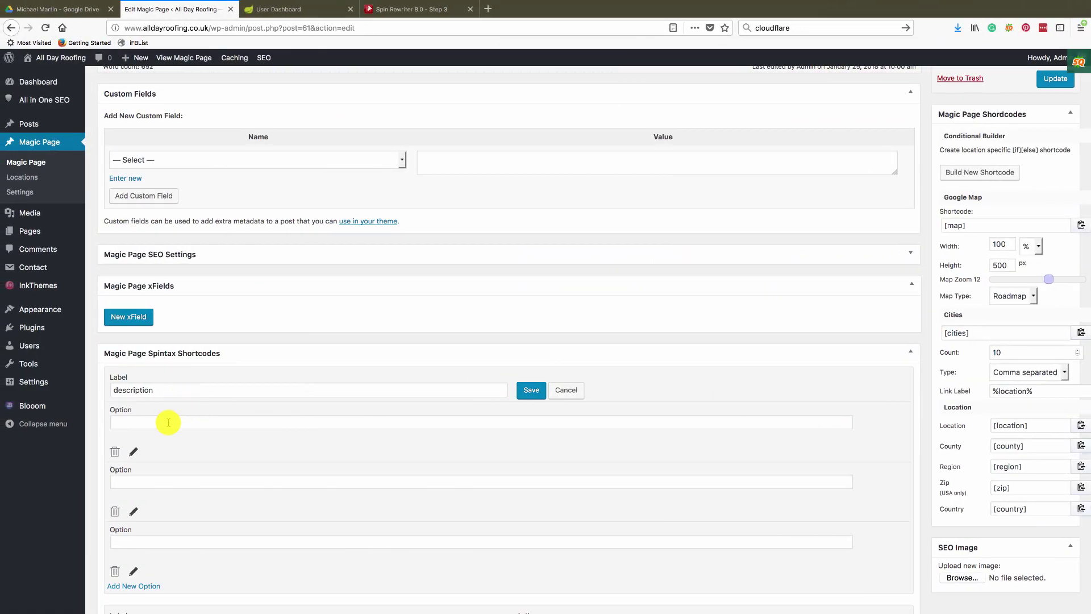
pyautogui.click(168, 422)
pyautogui.press('super+v')
# Step: Fill the second option with the "Quality {Roofing|Roof} & Guttering" page description from the roofing spun content document
pyautogui.click(151, 479)
pyautogui.press('super+Tab')
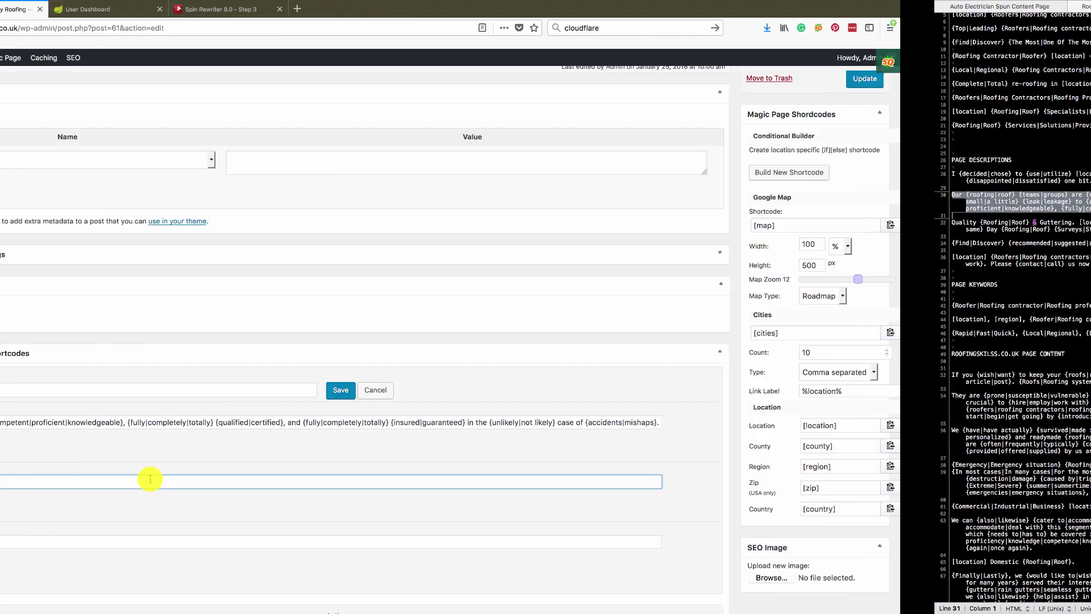
pyautogui.doubleClick(193, 222)
pyautogui.tripleClick(196, 221)
pyautogui.press('super+c')
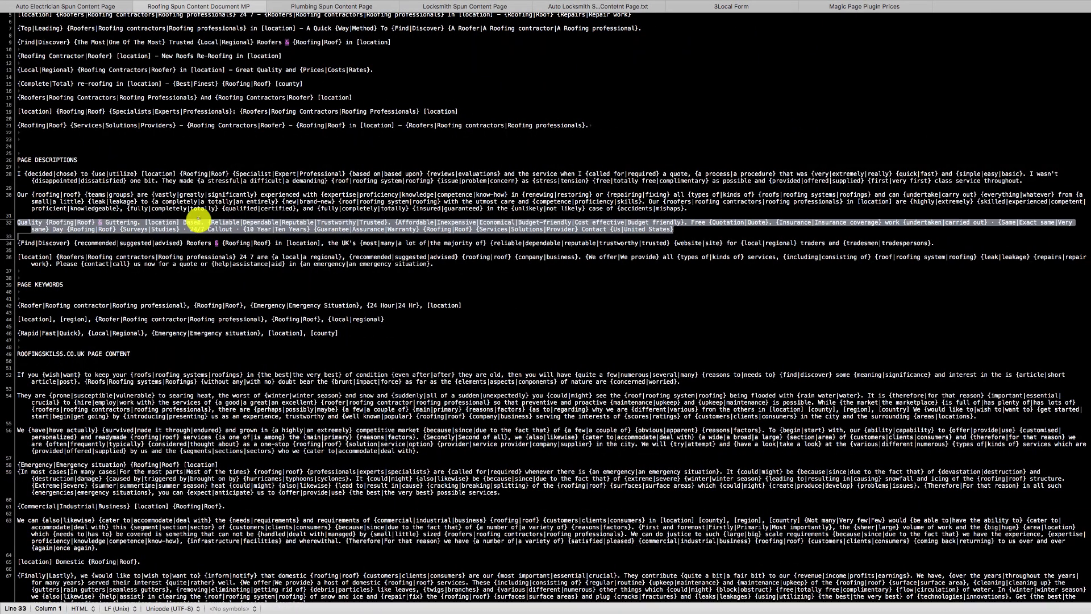
pyautogui.press('super+Tab')
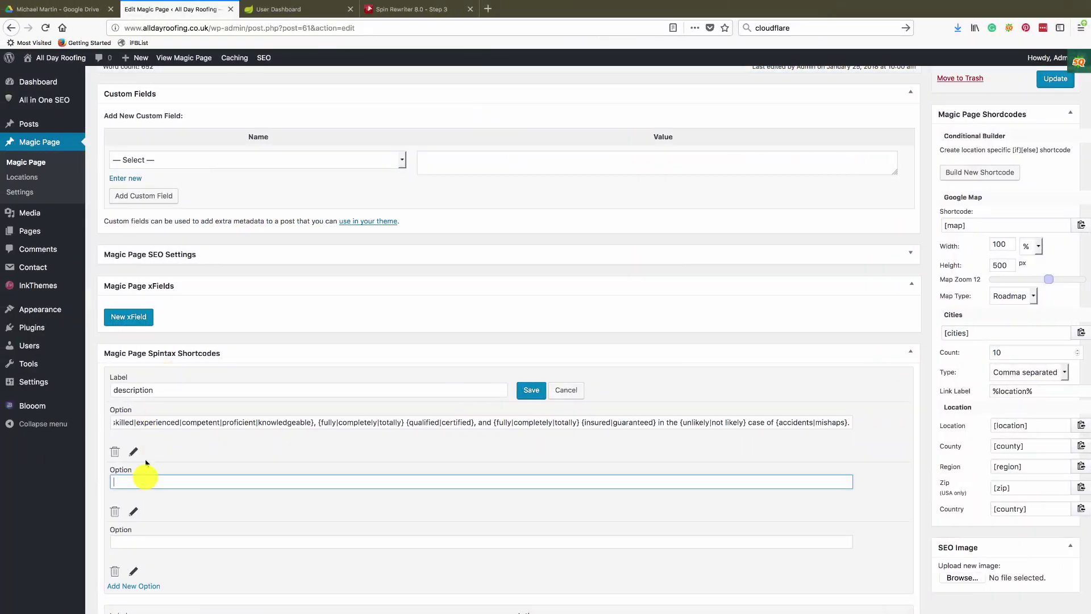
pyautogui.press('super+v')
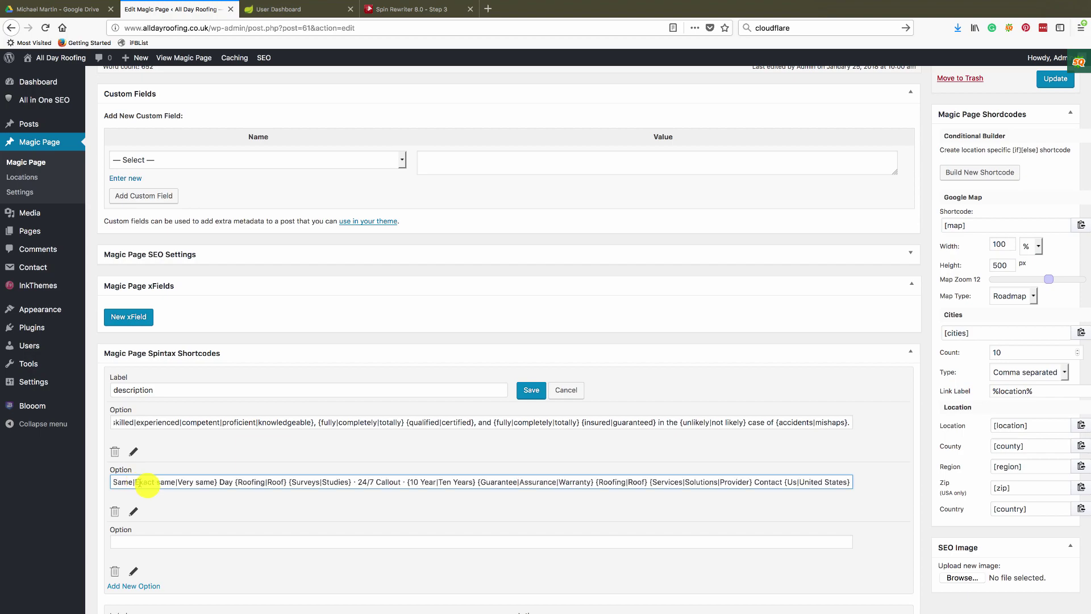
# Step: Fill the third option with the last page description, ending in "{an emergency|an emergency situation}", and save the description spintax shortcode
pyautogui.press('super+Tab')
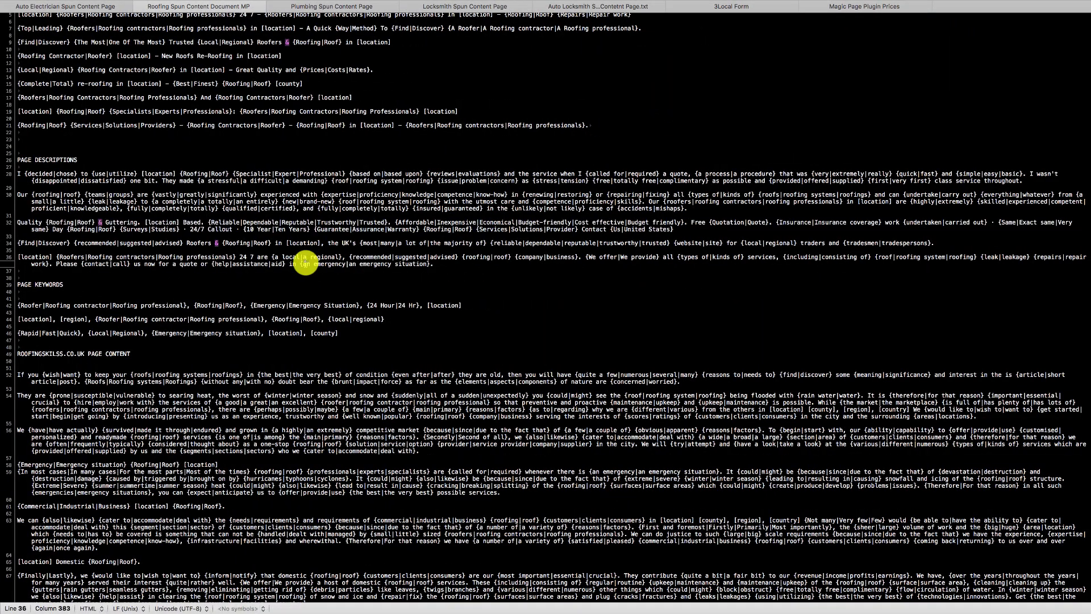
pyautogui.tripleClick(306, 260)
pyautogui.press('super+c')
pyautogui.press('super+Tab')
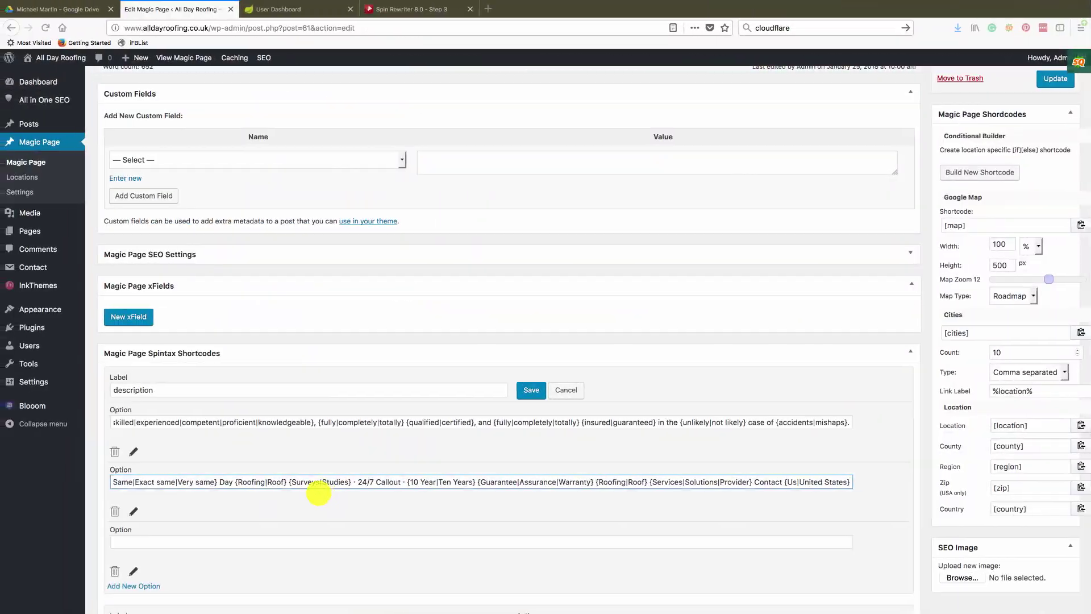
pyautogui.click(200, 545)
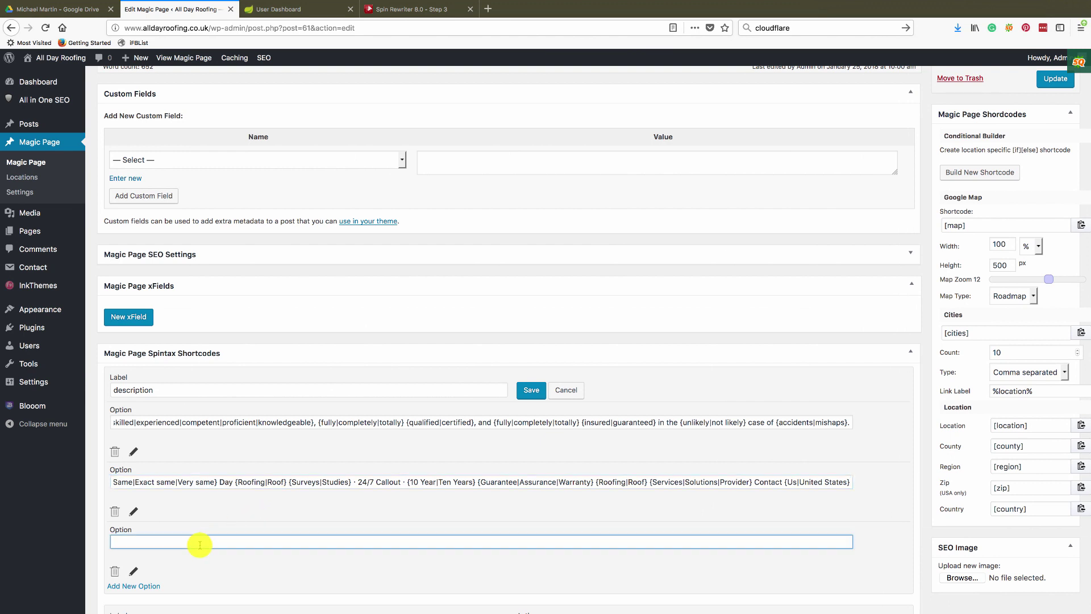
pyautogui.press('super+v')
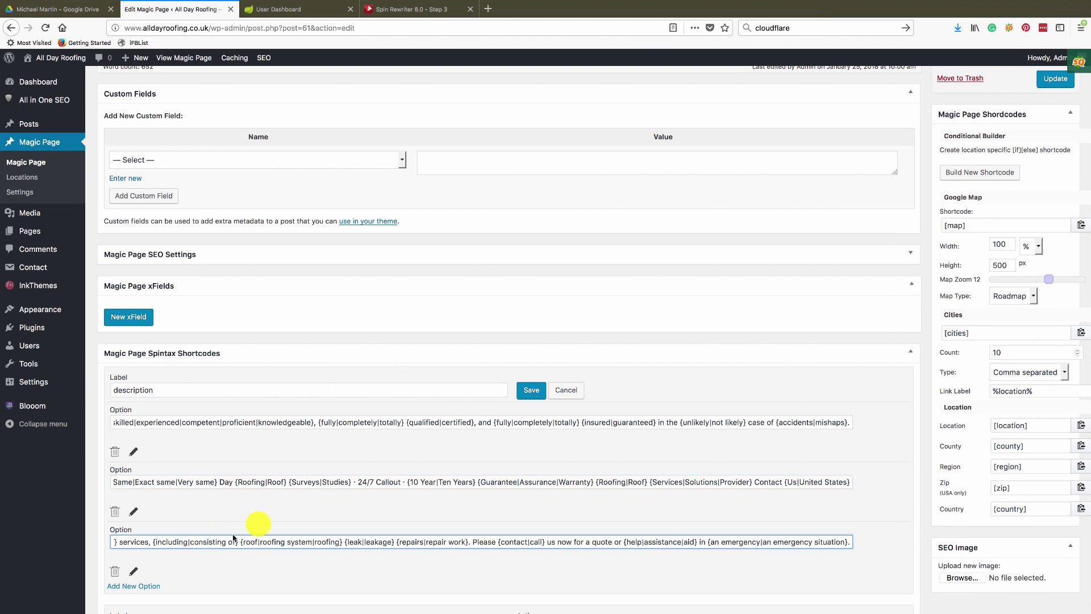
pyautogui.click(532, 392)
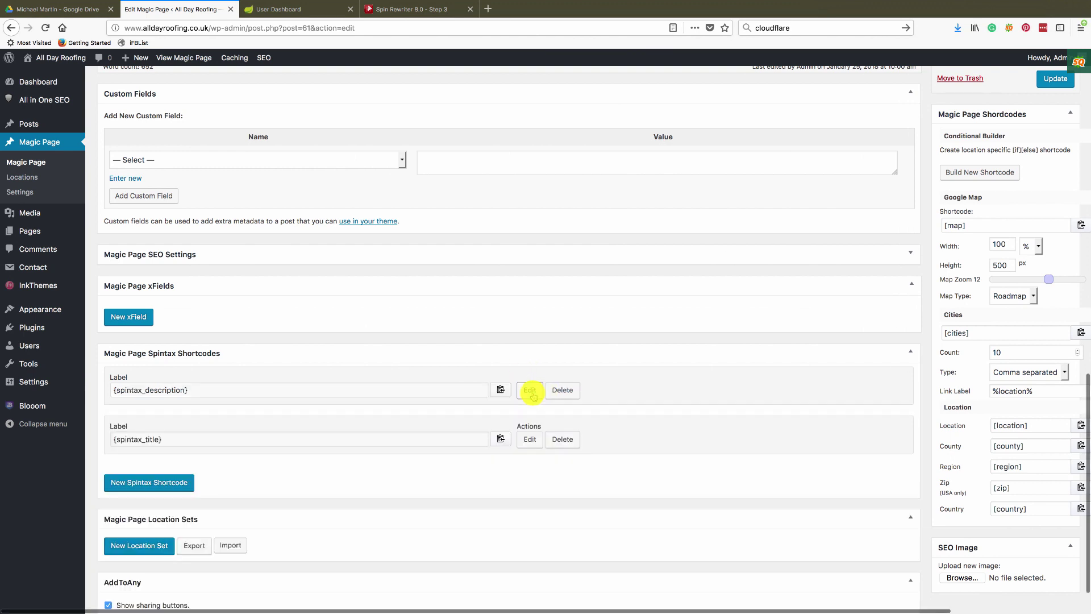
# Step: Copy the {spintax_description} shortcode into the Meta Description and Social Description of the Magic Page SEO settings
pyautogui.click(500, 390)
pyautogui.scroll(6, 585, 253)
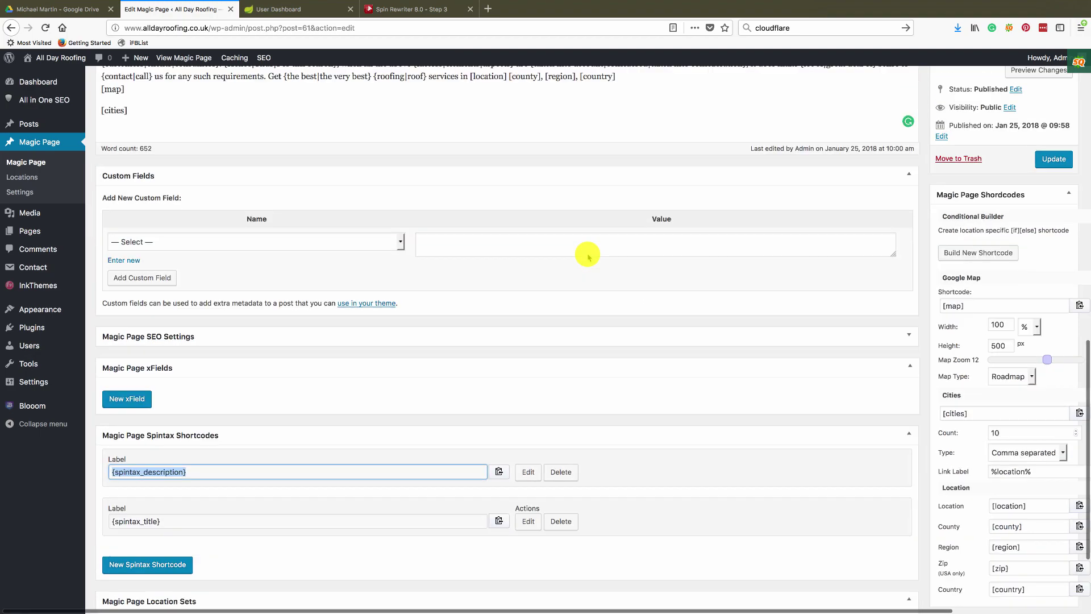
pyautogui.scroll(8, 587, 254)
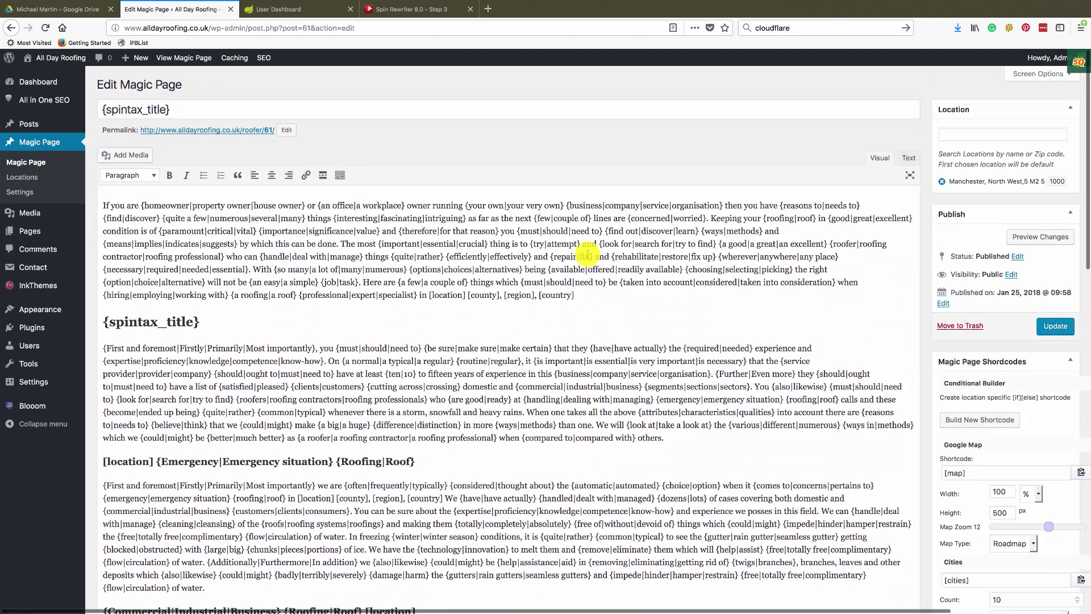
pyautogui.scroll(-12, 522, 255)
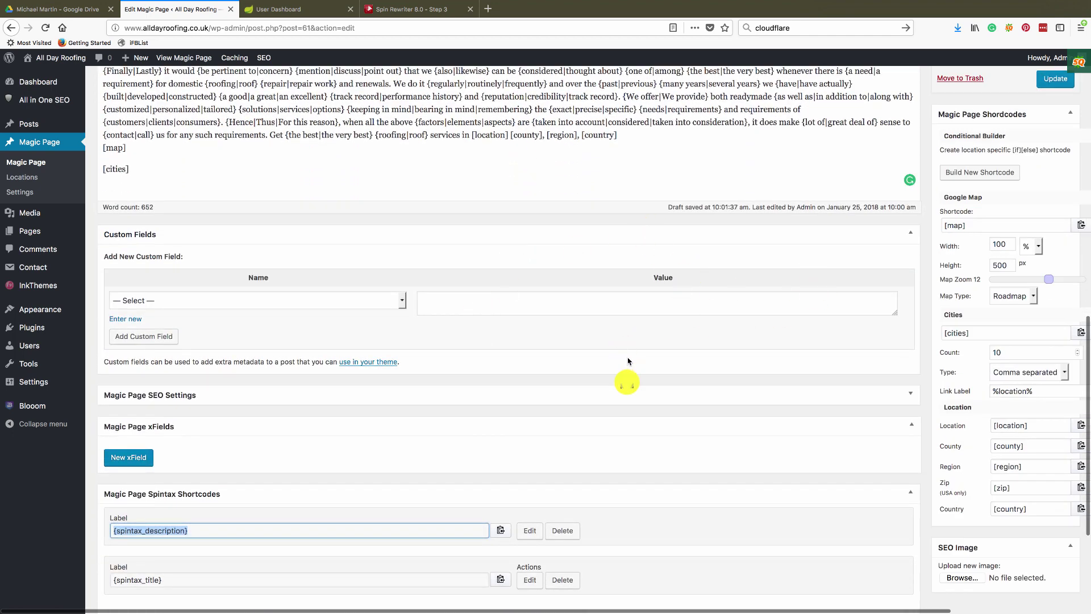
pyautogui.scroll(-1, 655, 403)
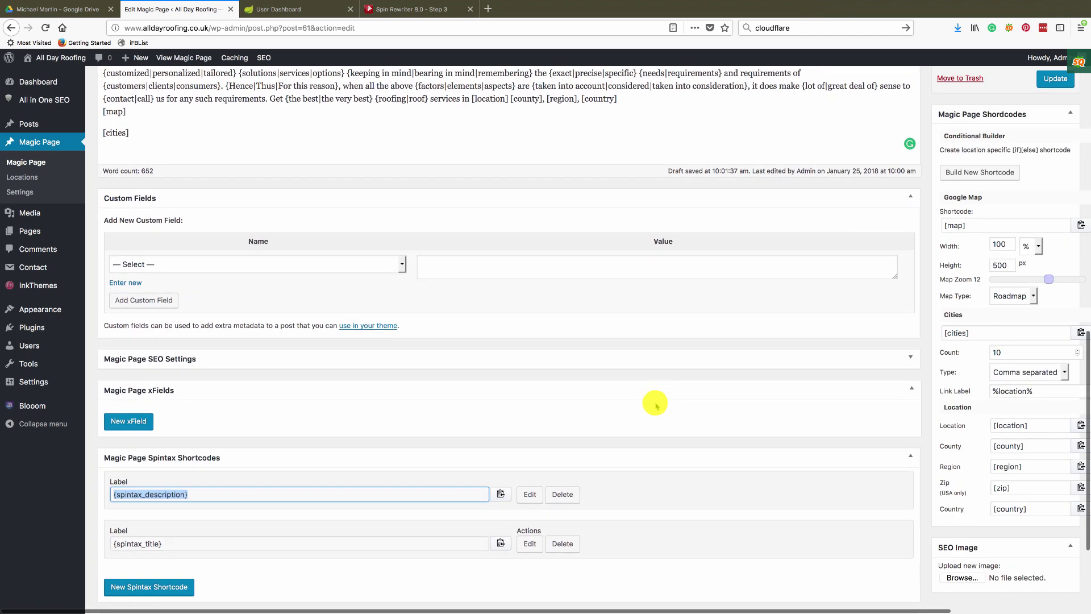
pyautogui.click(911, 359)
pyautogui.scroll(-2, 795, 349)
pyautogui.click(266, 323)
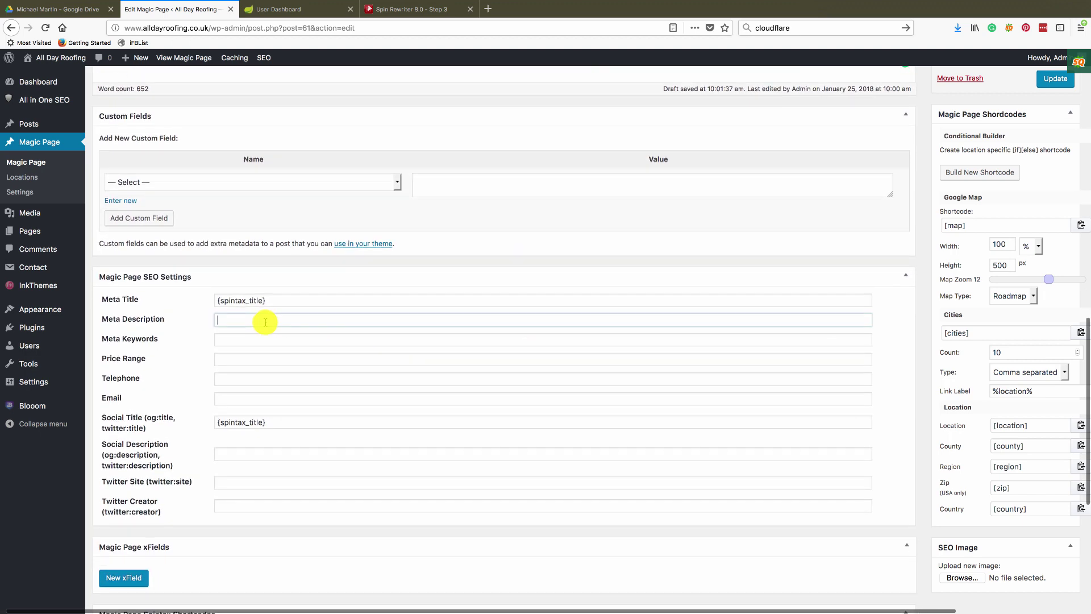
pyautogui.hotkey('ctrl', 'v')
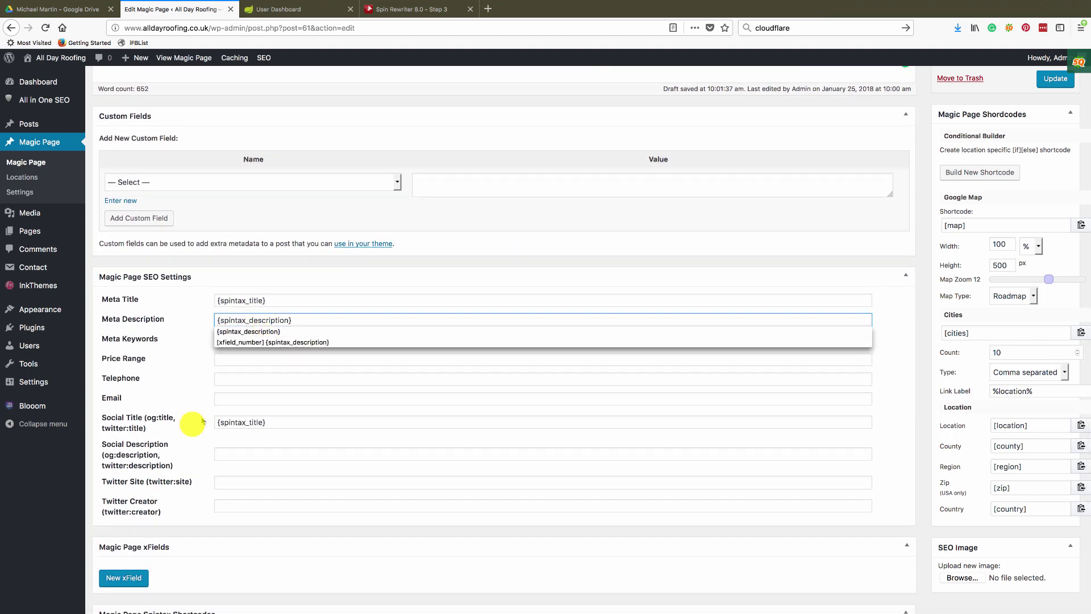
pyautogui.click(240, 453)
pyautogui.hotkey('ctrl', 'v')
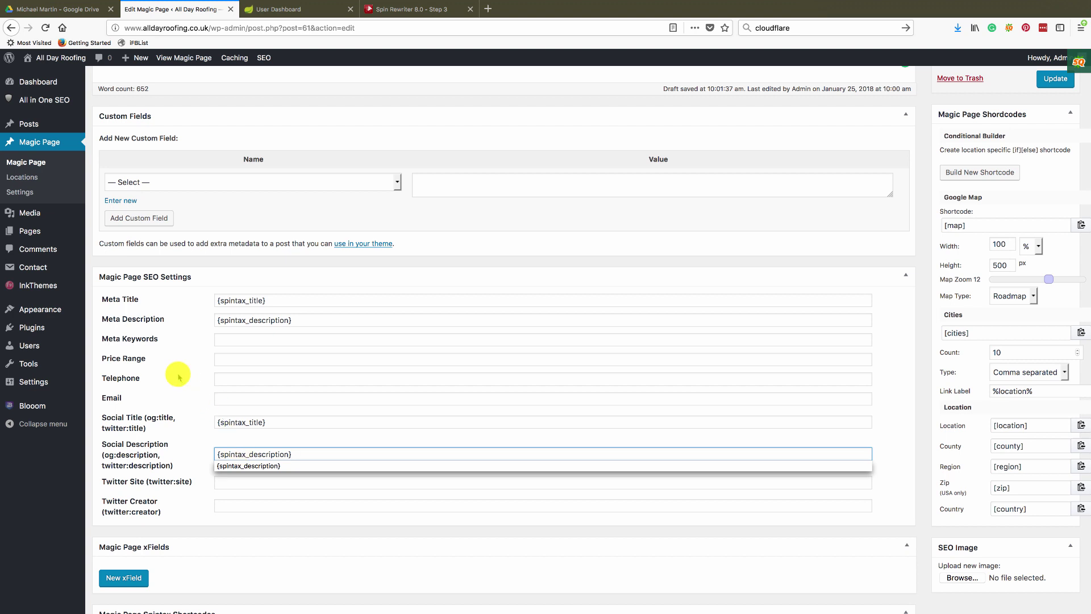
# Step: Set the SEO price range to "£50 to £250 Per Hour" and fill in the business telephone number and sales e-mail
pyautogui.click(225, 358)
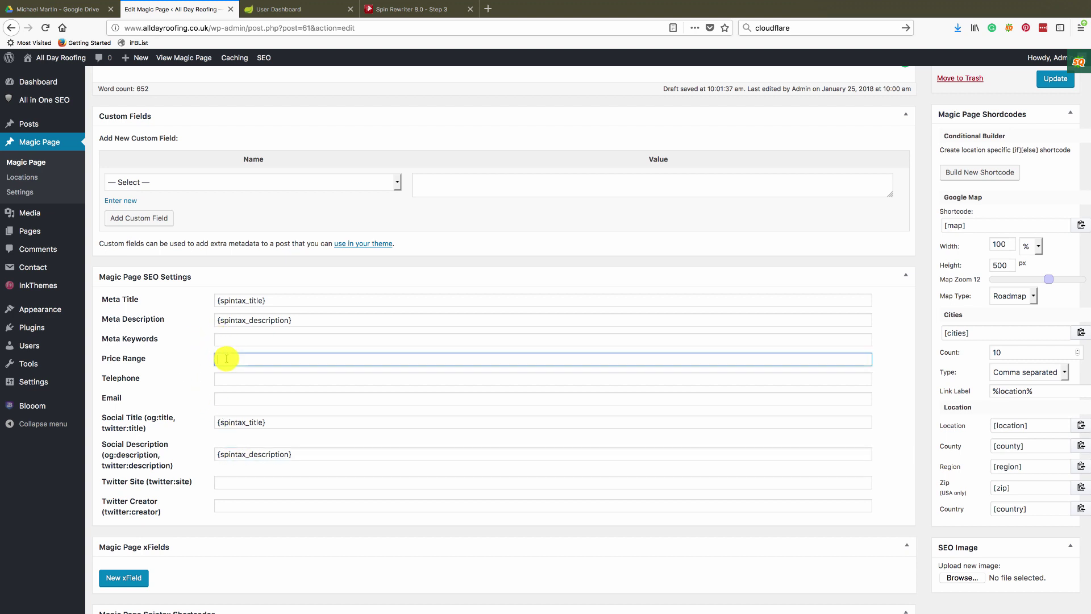
pyautogui.click(229, 370)
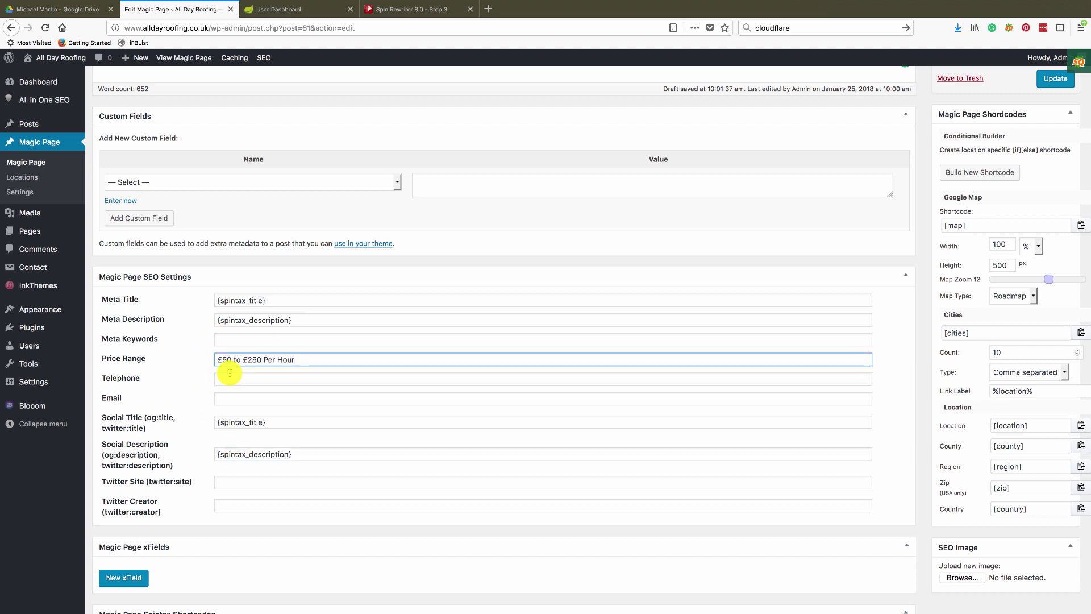
pyautogui.click(265, 378)
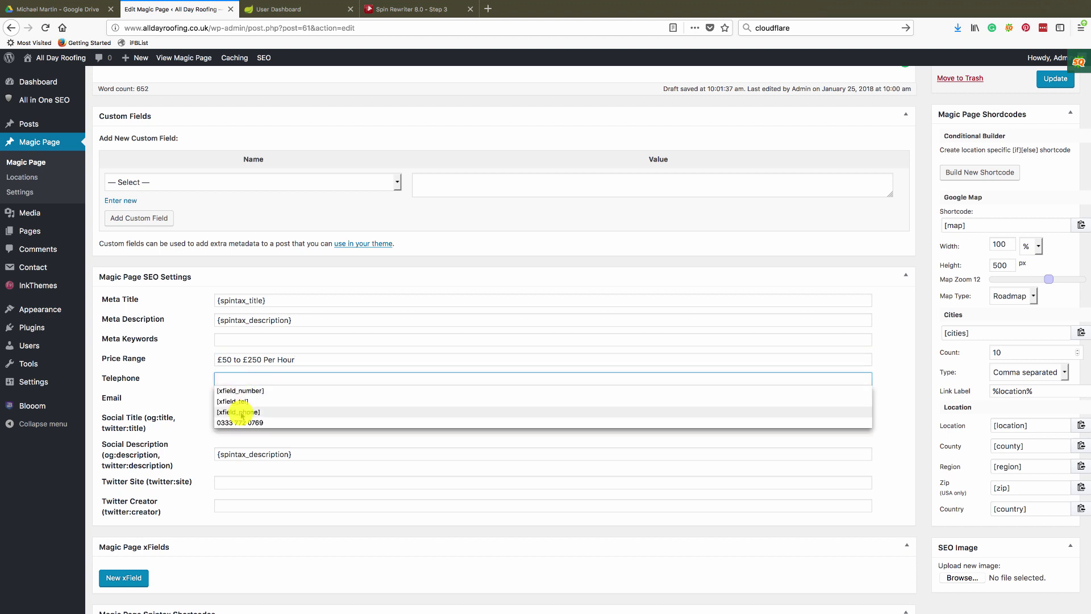
pyautogui.press('Escape')
pyautogui.click(244, 380)
pyautogui.click(276, 398)
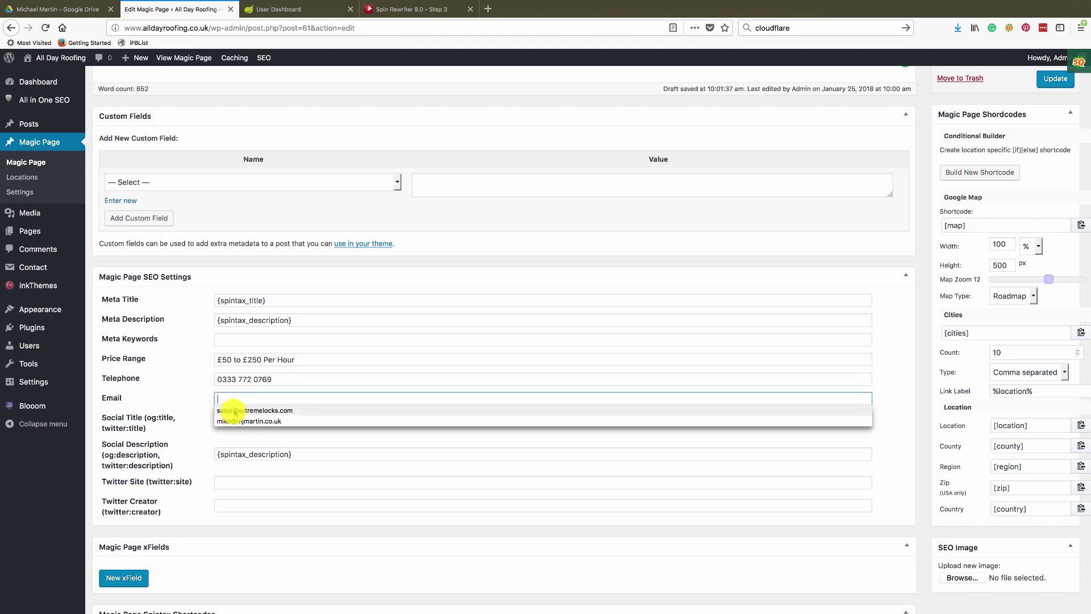
pyautogui.click(234, 410)
# Step: Fill in the Twitter Site and Twitter Creator SEO settings with the owner's Twitter handle
pyautogui.scroll(-1, 210, 381)
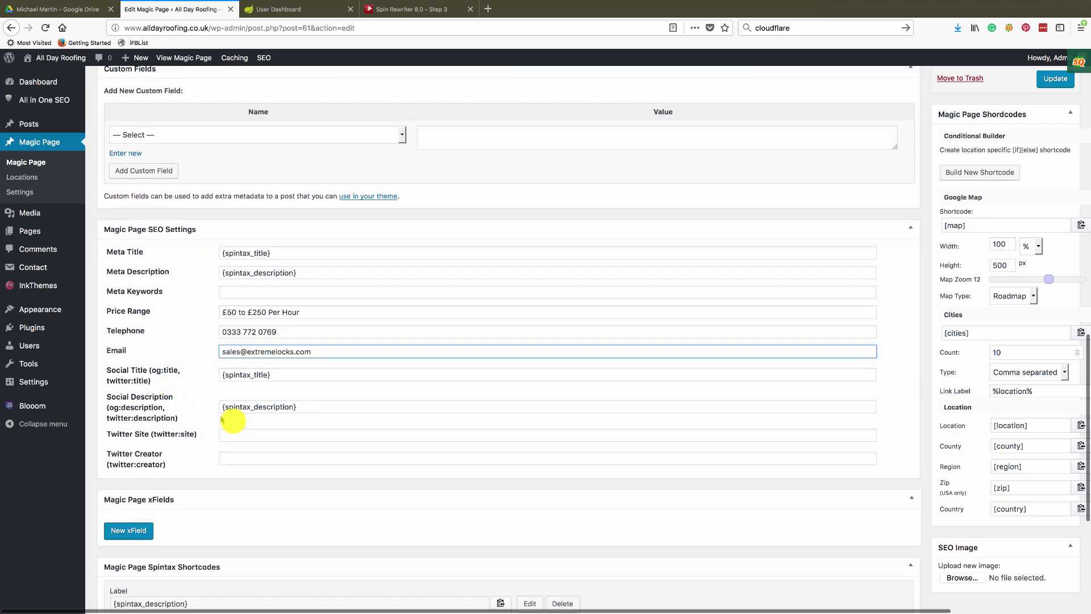
pyautogui.click(228, 434)
pyautogui.click(236, 447)
pyautogui.click(236, 458)
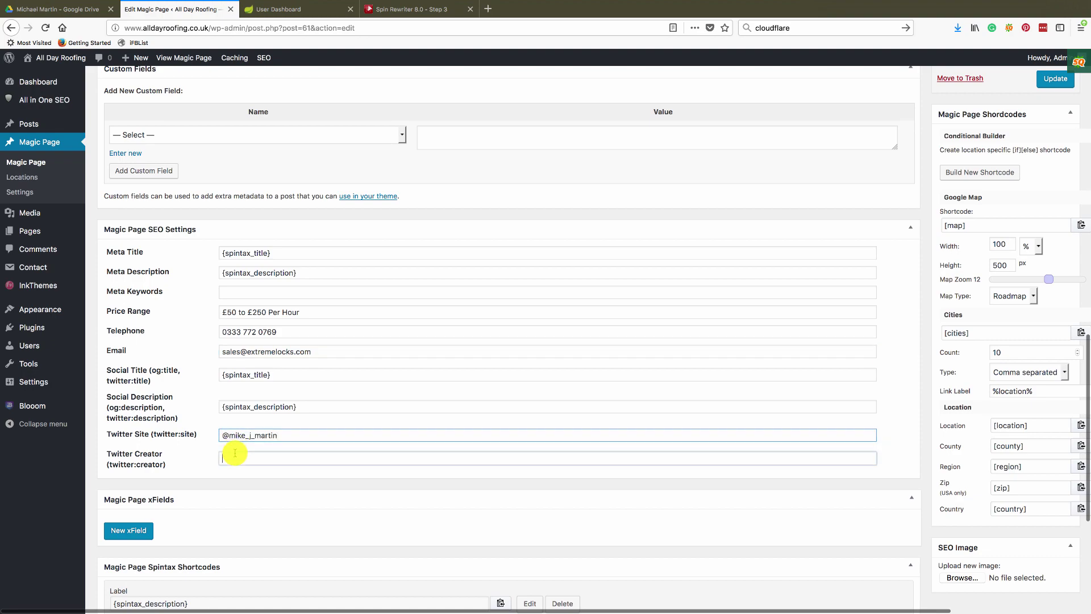
pyautogui.click(236, 470)
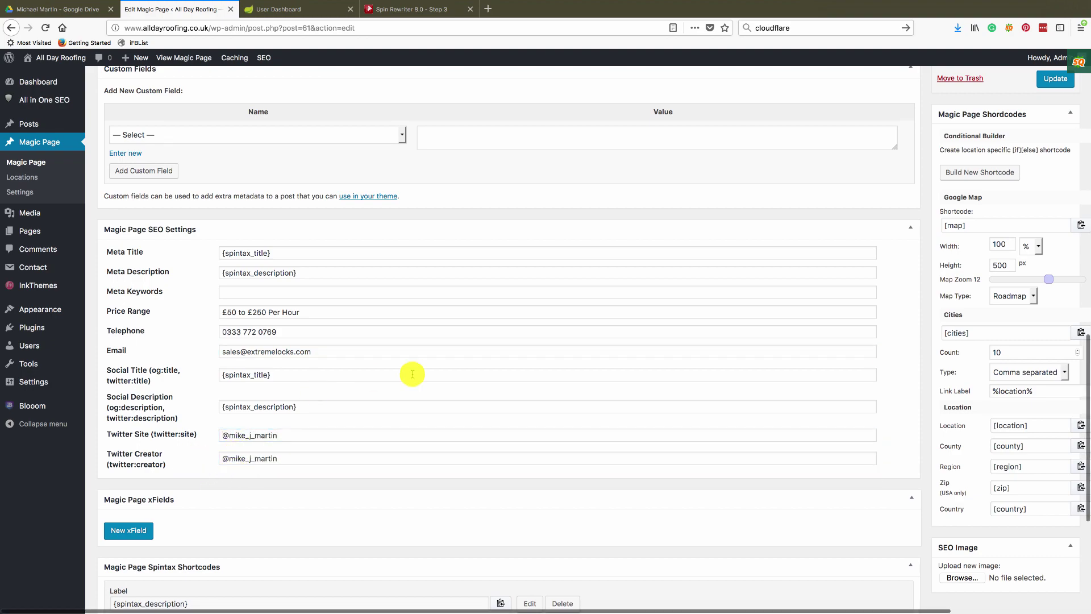
# Step: Update the Magic Page with the new SEO settings and description shortcode
pyautogui.scroll(-3, 414, 370)
pyautogui.scroll(6, 413, 377)
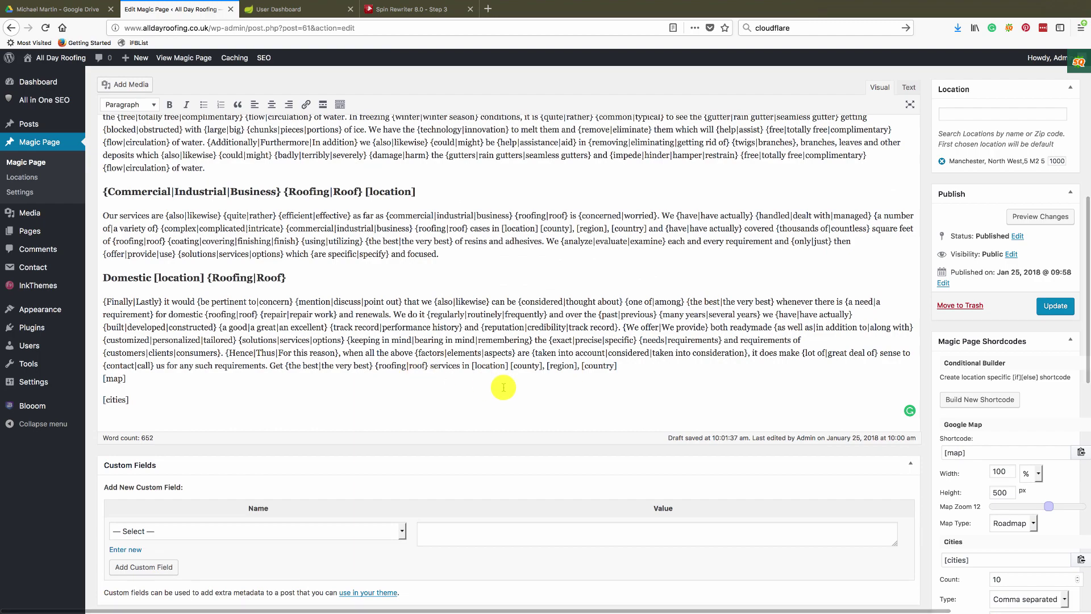
pyautogui.scroll(7, 503, 387)
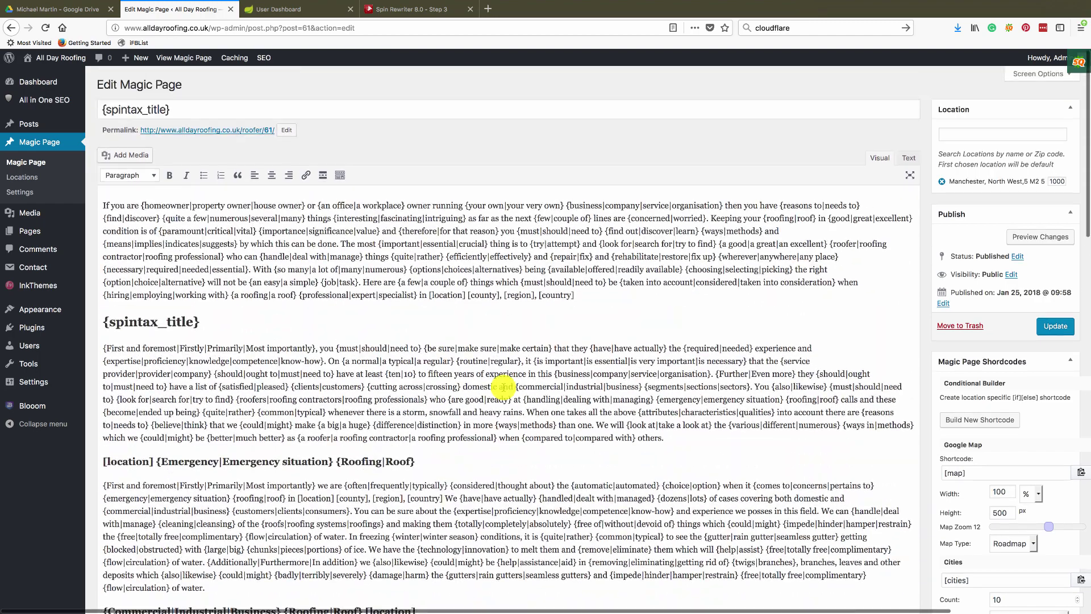
pyautogui.click(1050, 327)
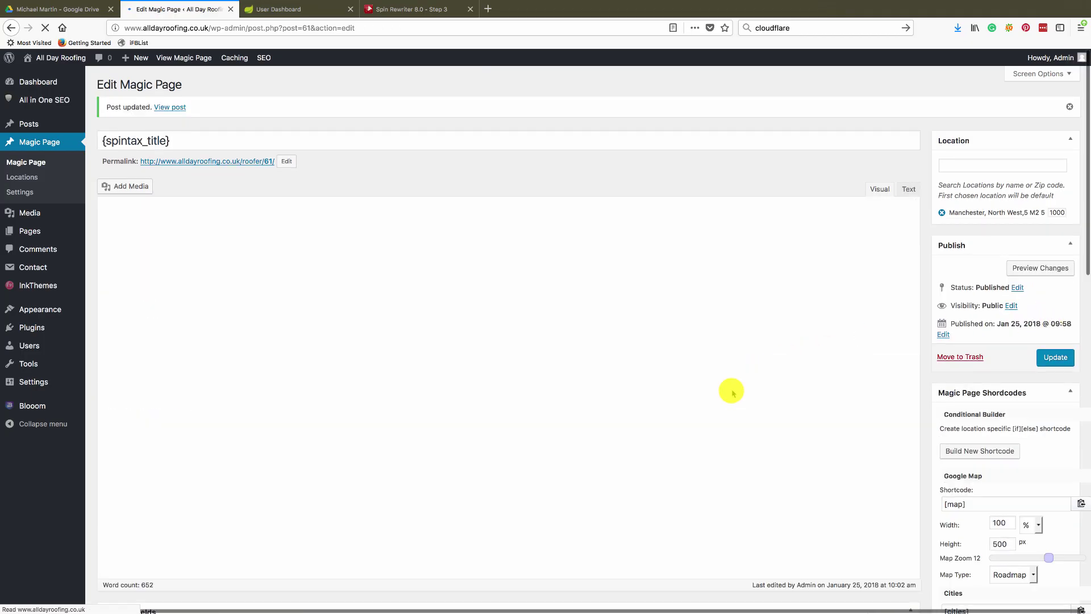
# Step: Insert the Domestic-Waterproofing-of-low-pitch-tiled-roof.jpg image from the media library into the opening paragraph with right alignment
pyautogui.scroll(-15, 827, 417)
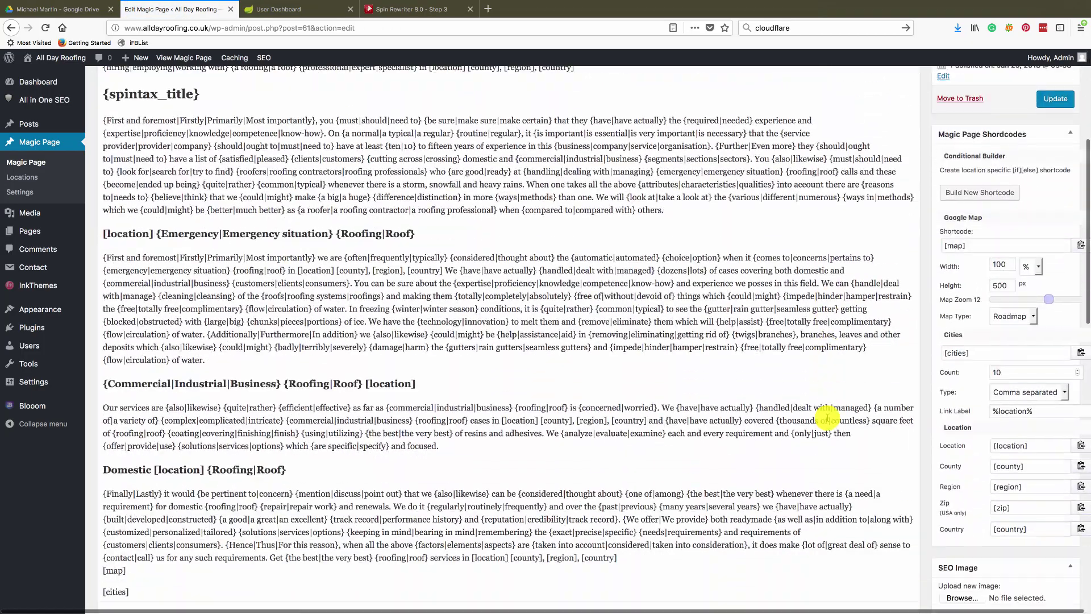
pyautogui.scroll(-5, 827, 418)
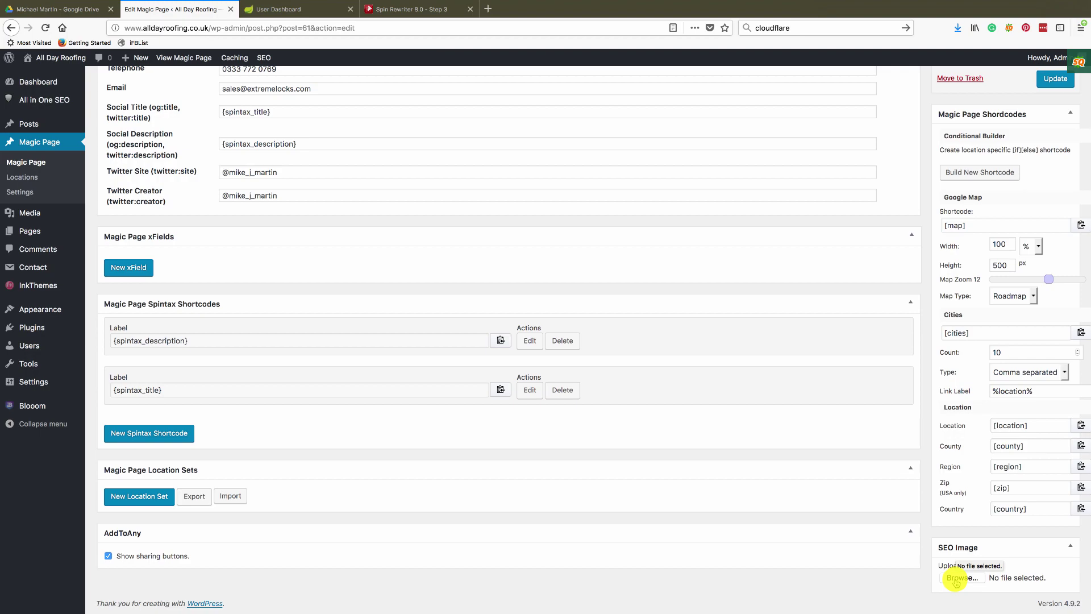
pyautogui.scroll(5, 561, 451)
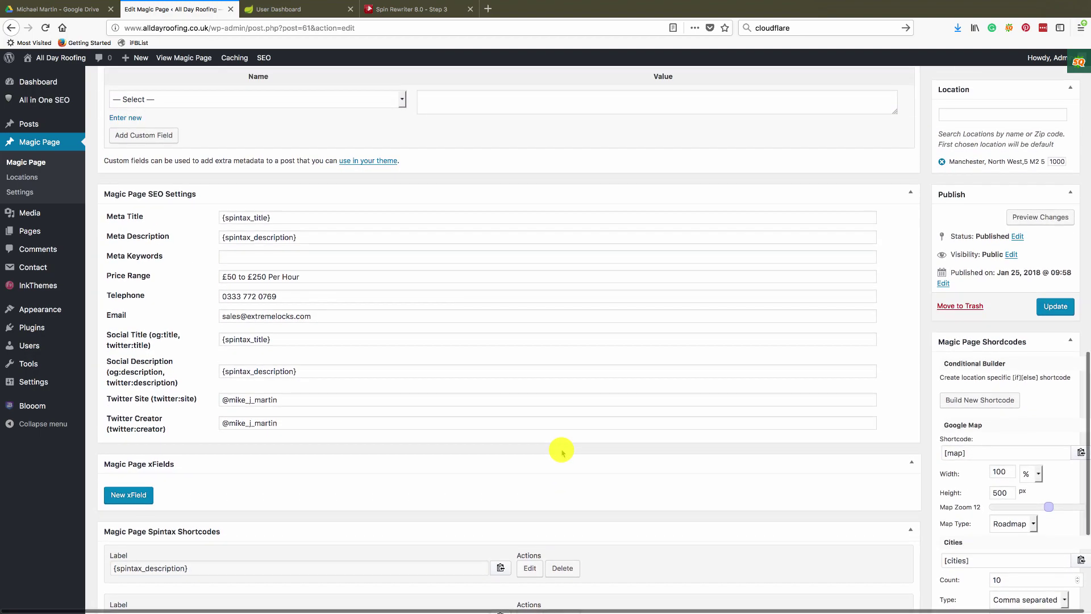
pyautogui.scroll(15, 561, 452)
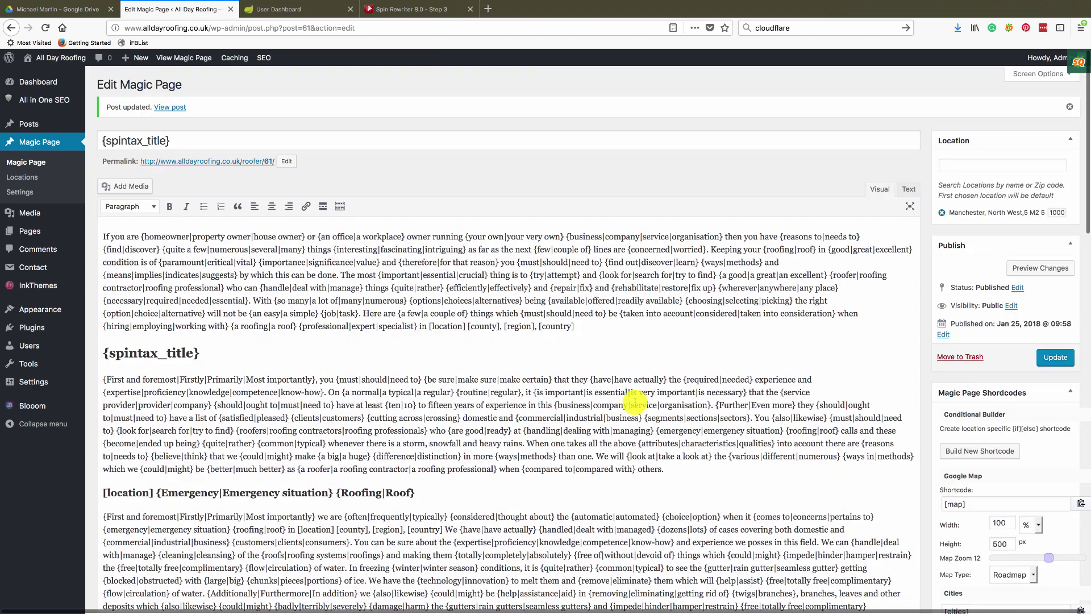
pyautogui.click(863, 235)
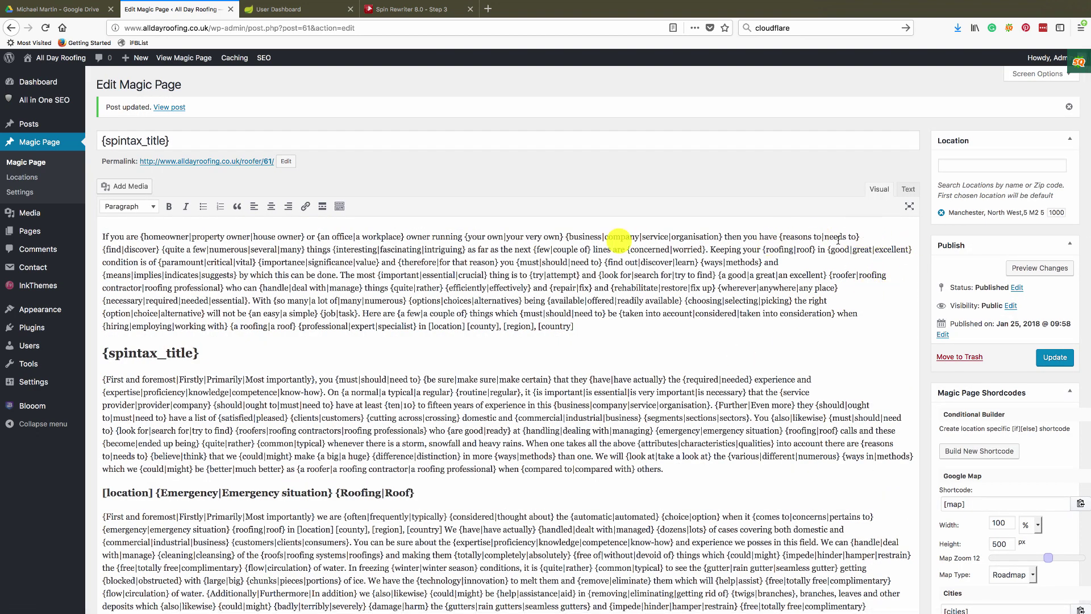
pyautogui.click(130, 186)
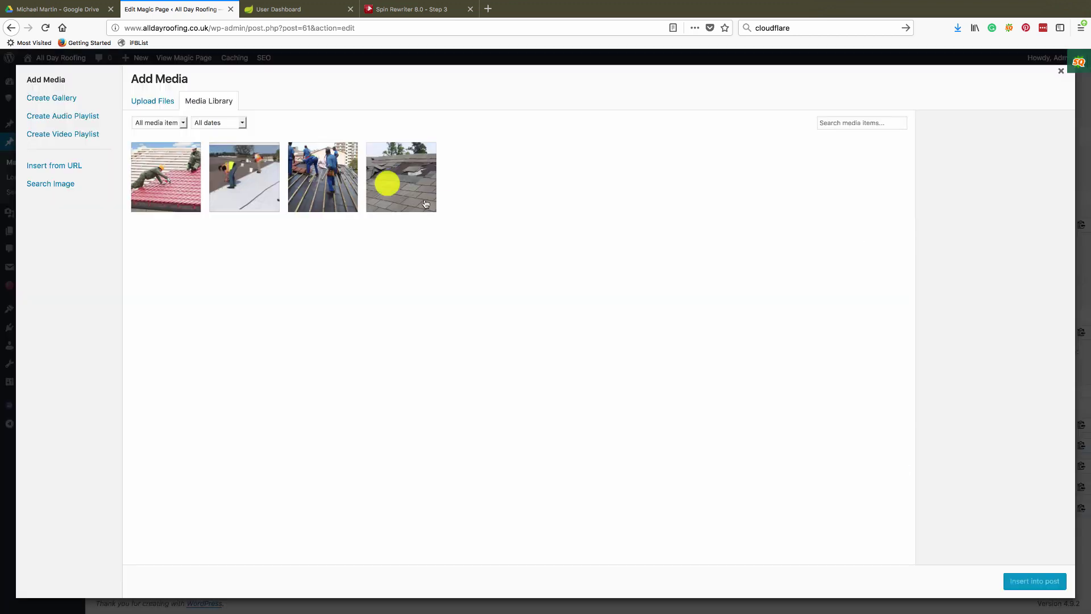
pyautogui.click(239, 176)
pyautogui.click(330, 169)
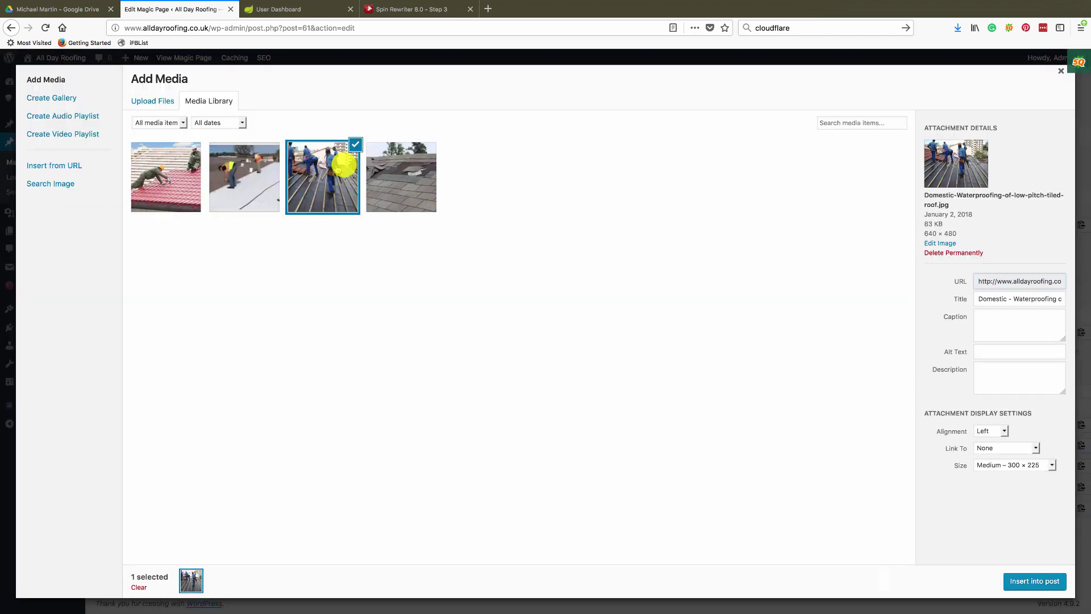
pyautogui.click(1004, 431)
pyautogui.click(990, 447)
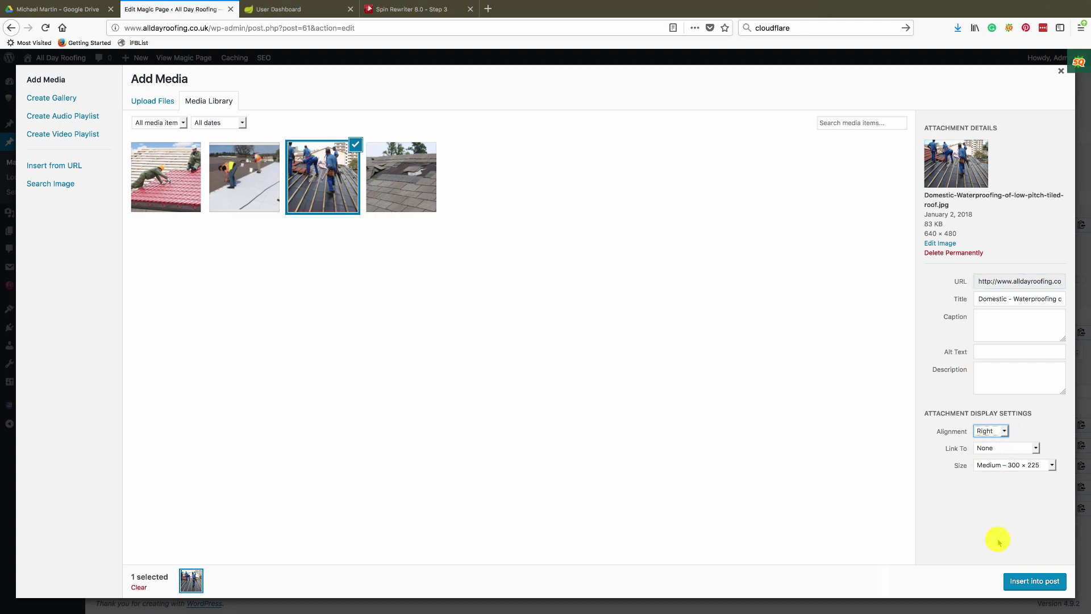
pyautogui.click(1017, 581)
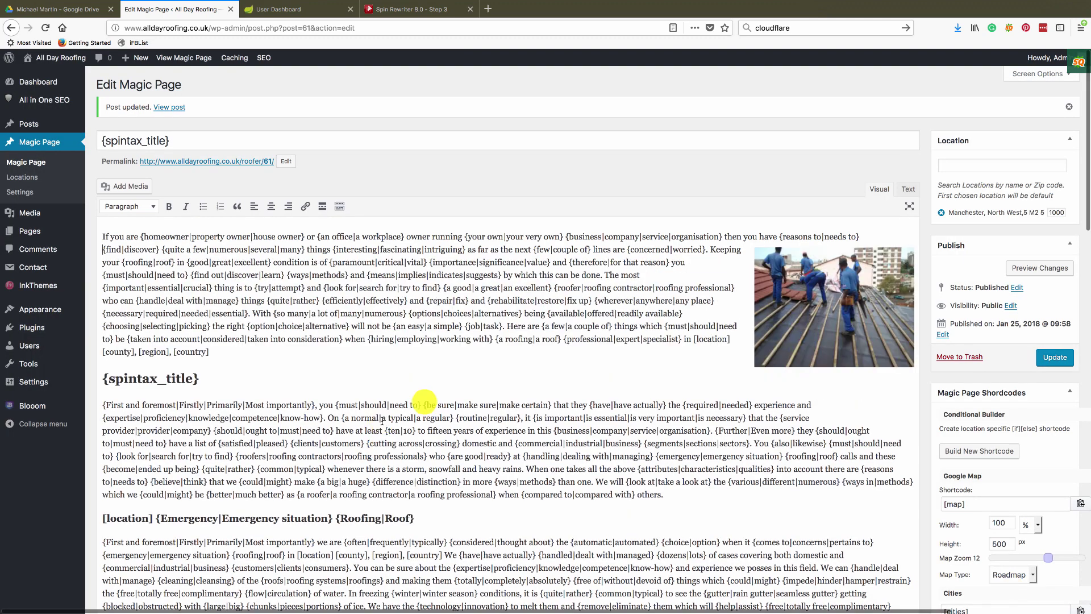
# Step: Set the alternative text of the image in the opening paragraph to {spintax_description}
pyautogui.click(782, 308)
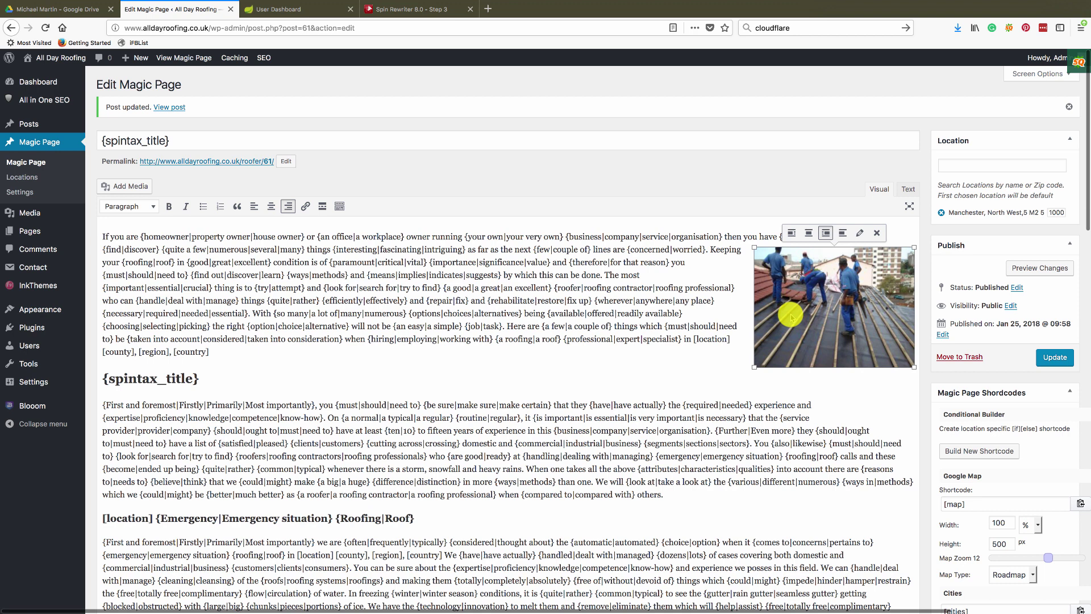
pyautogui.click(859, 233)
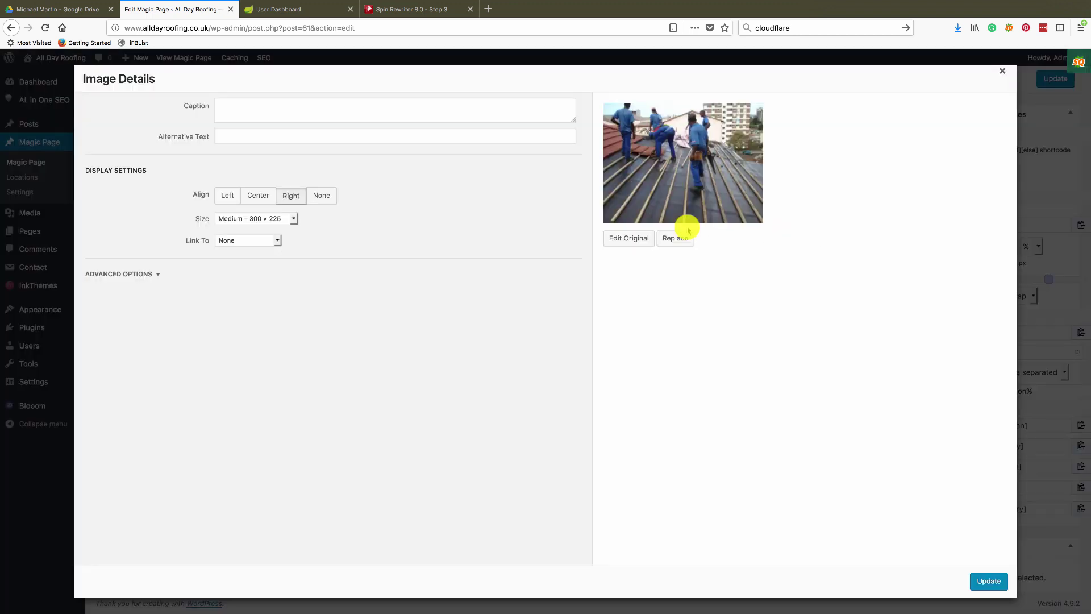
pyautogui.click(224, 132)
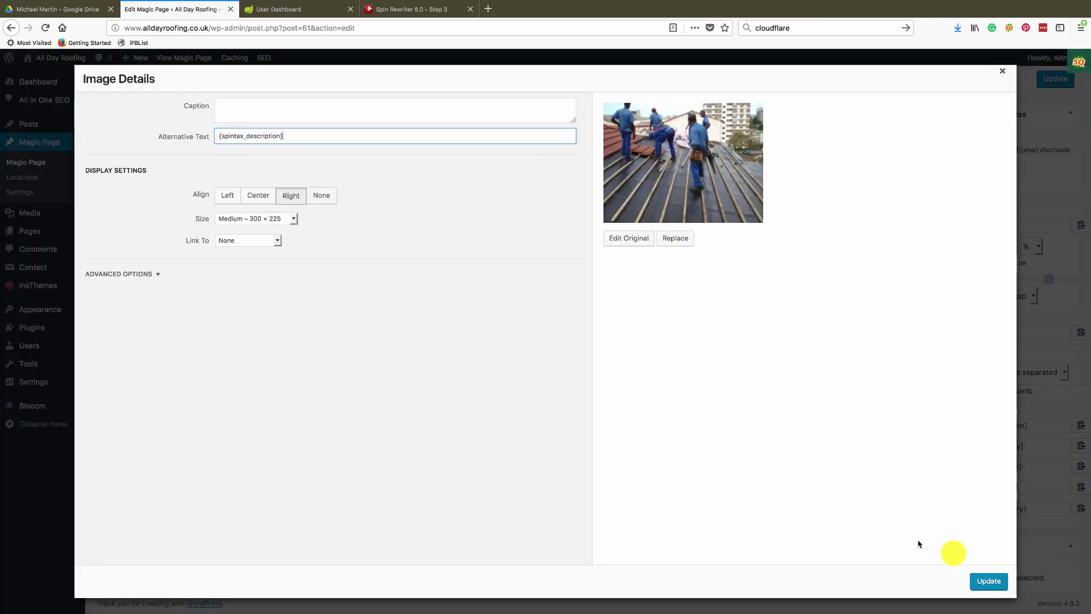
pyautogui.click(988, 581)
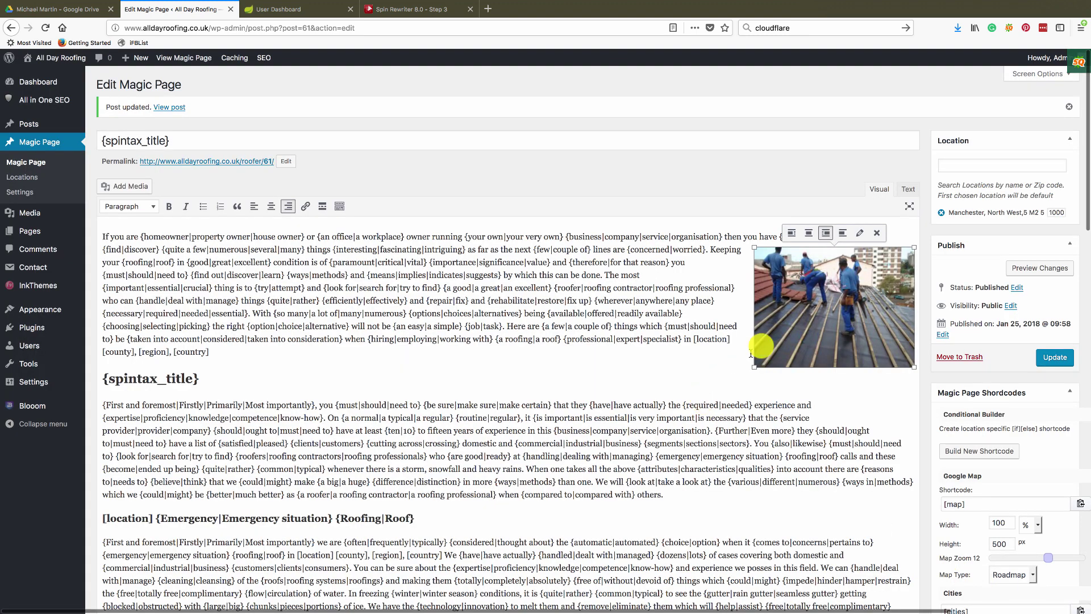
# Step: Copy the {spintax_title} shortcode from the Magic Page spintax shortcodes
pyautogui.scroll(-15, 558, 406)
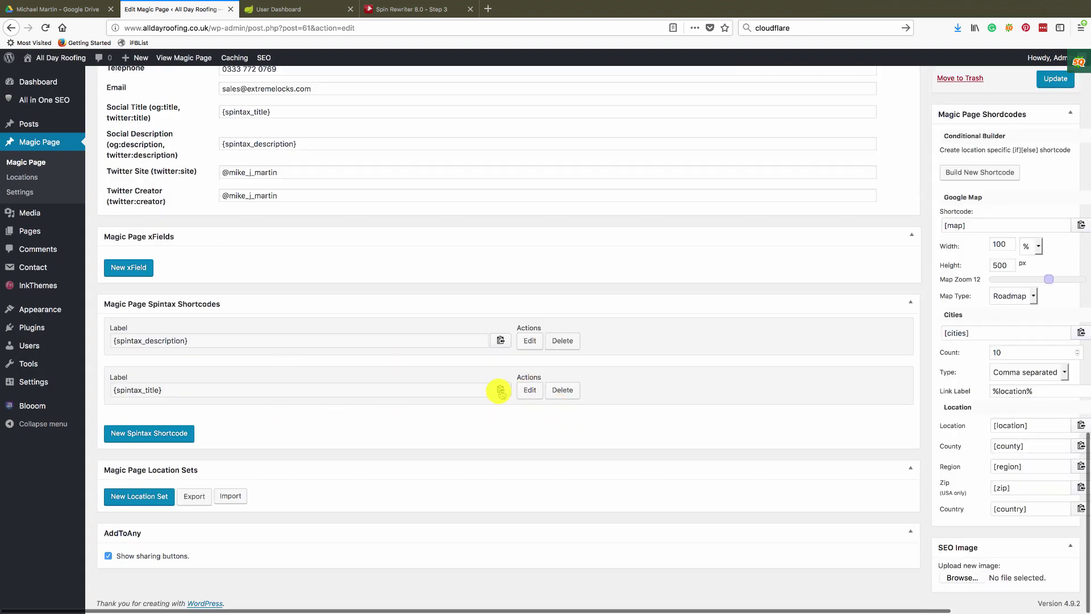
pyautogui.click(500, 391)
pyautogui.scroll(15, 500, 392)
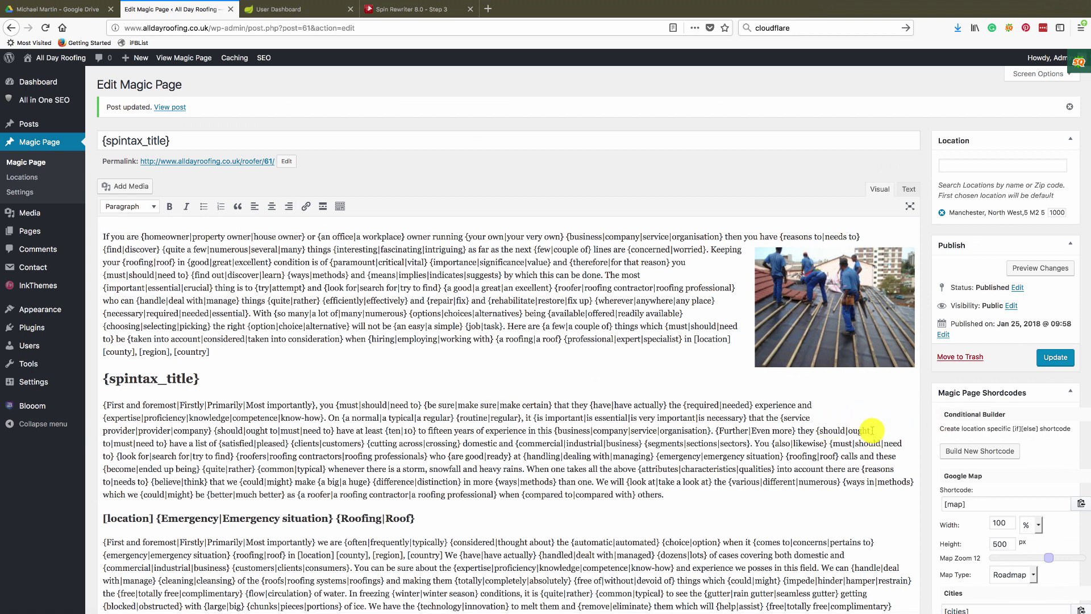
# Step: Insert repairs.jpg from the media library into the paragraph below the {spintax_title} heading with left alignment
pyautogui.click(871, 430)
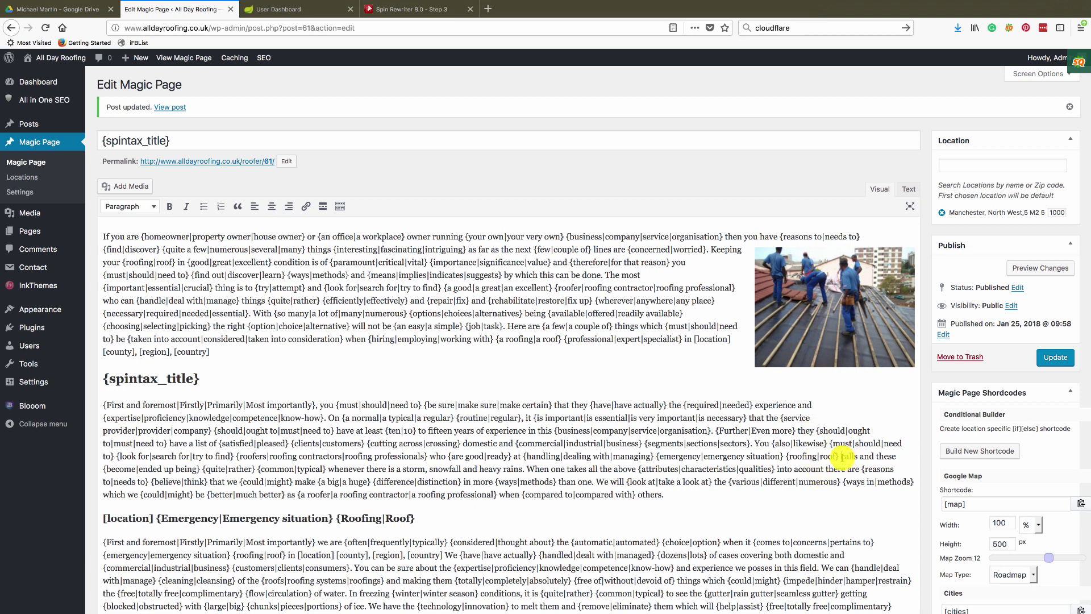
pyautogui.click(136, 187)
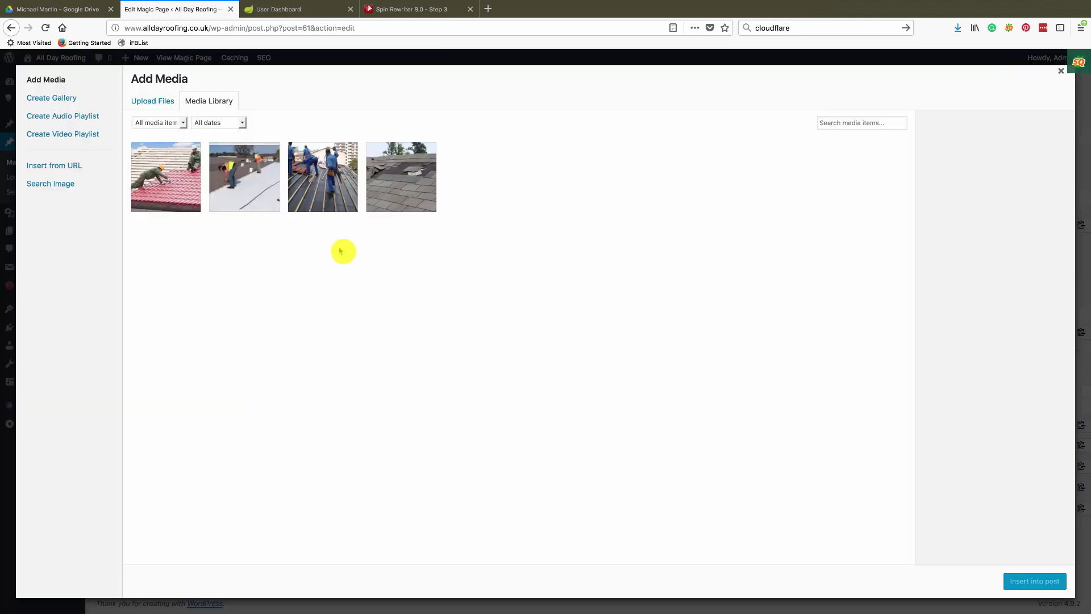
pyautogui.click(390, 185)
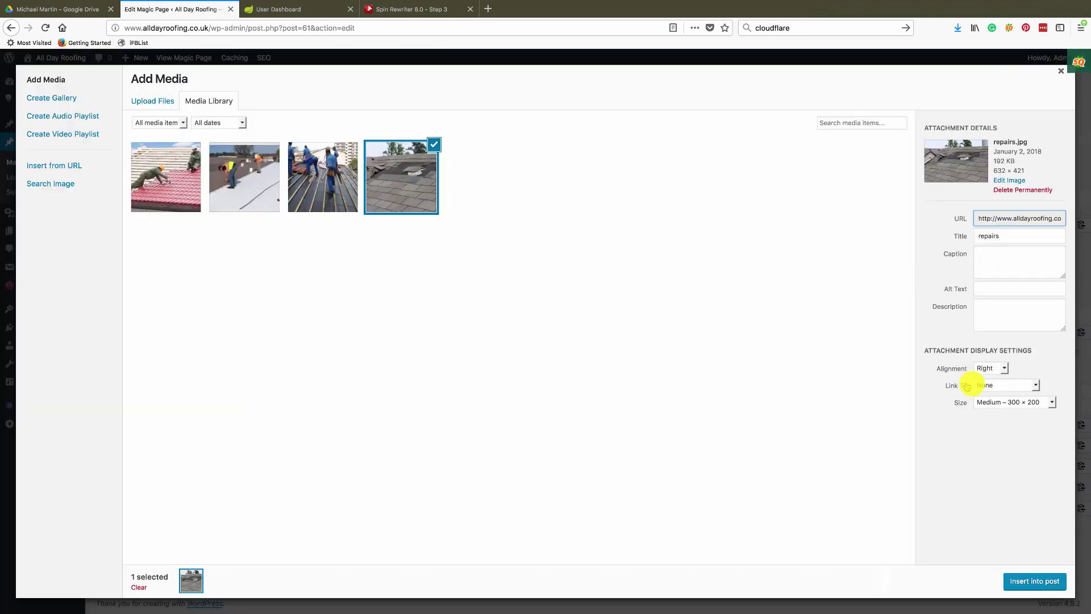
pyautogui.click(998, 368)
pyautogui.click(990, 353)
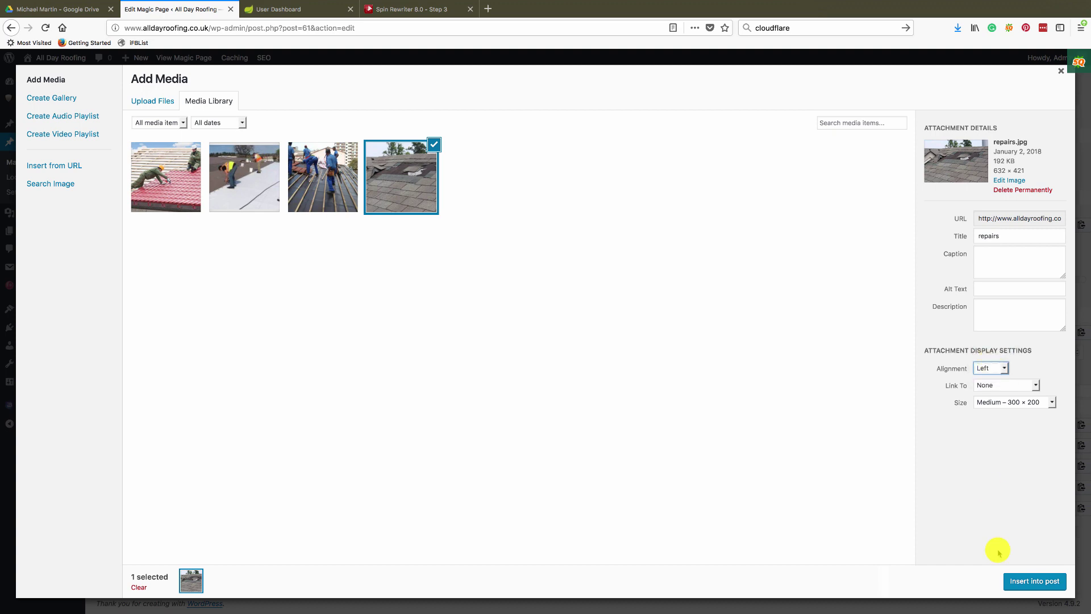
pyautogui.click(1028, 582)
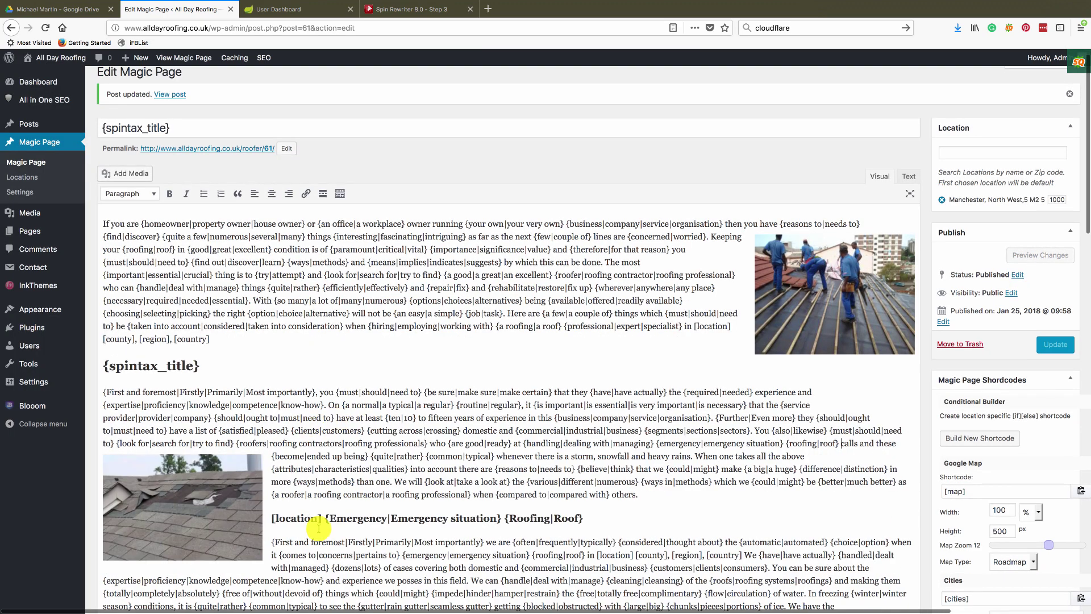
# Step: Paste the copied shortcode as the repairs image's alternative text and update the Magic Page
pyautogui.click(183, 528)
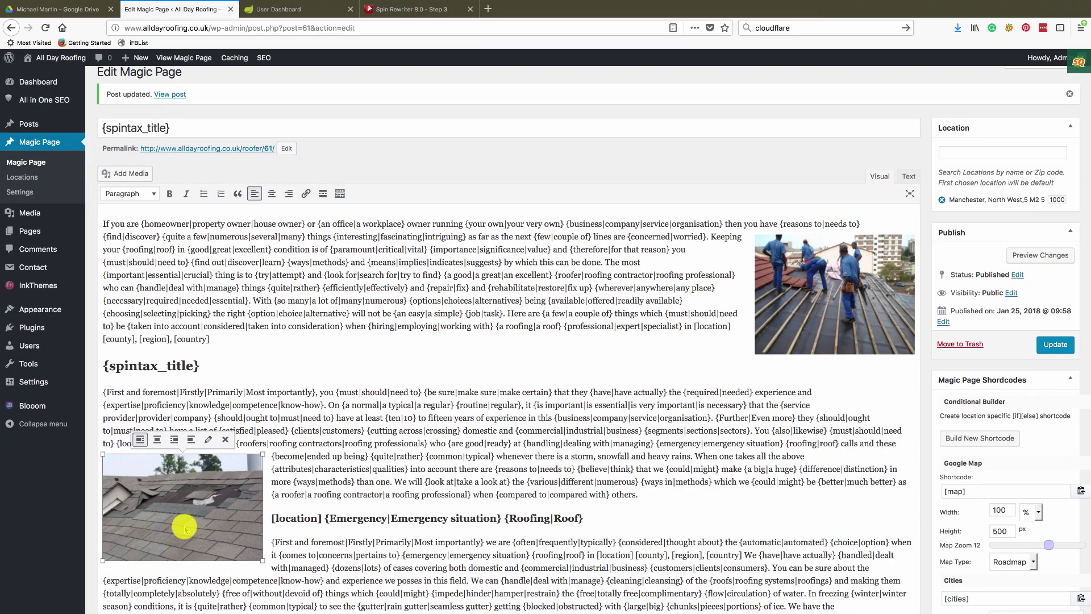
pyautogui.click(210, 445)
pyautogui.click(301, 138)
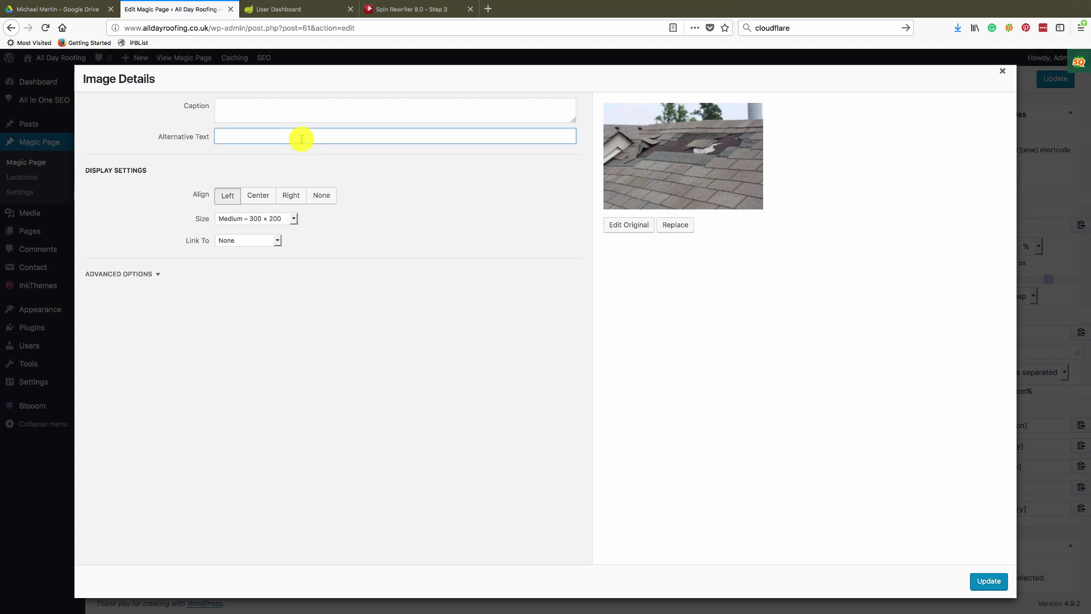
pyautogui.click(987, 581)
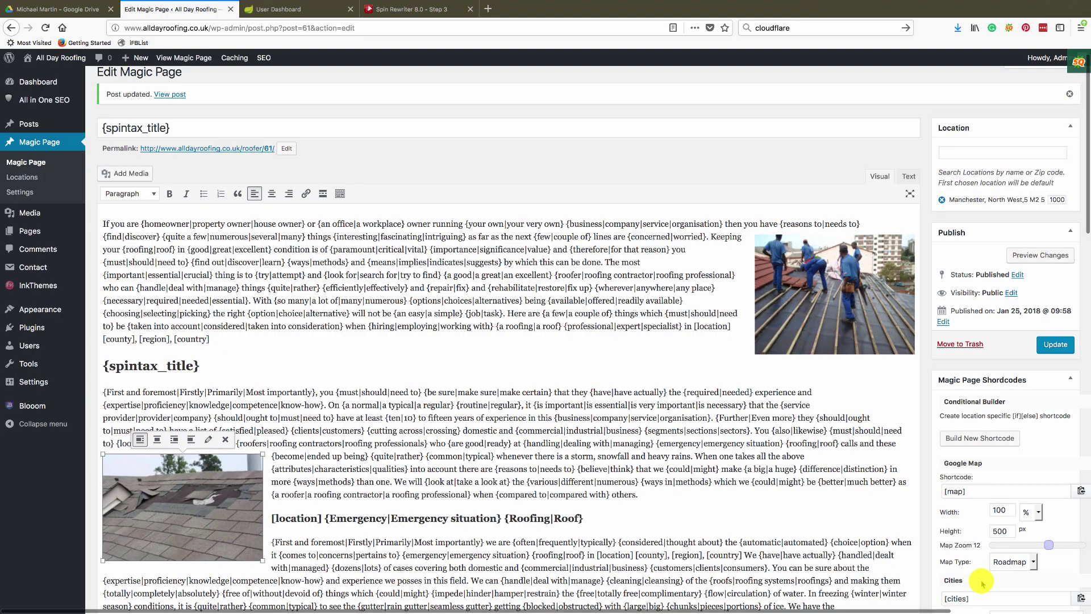
pyautogui.click(1065, 346)
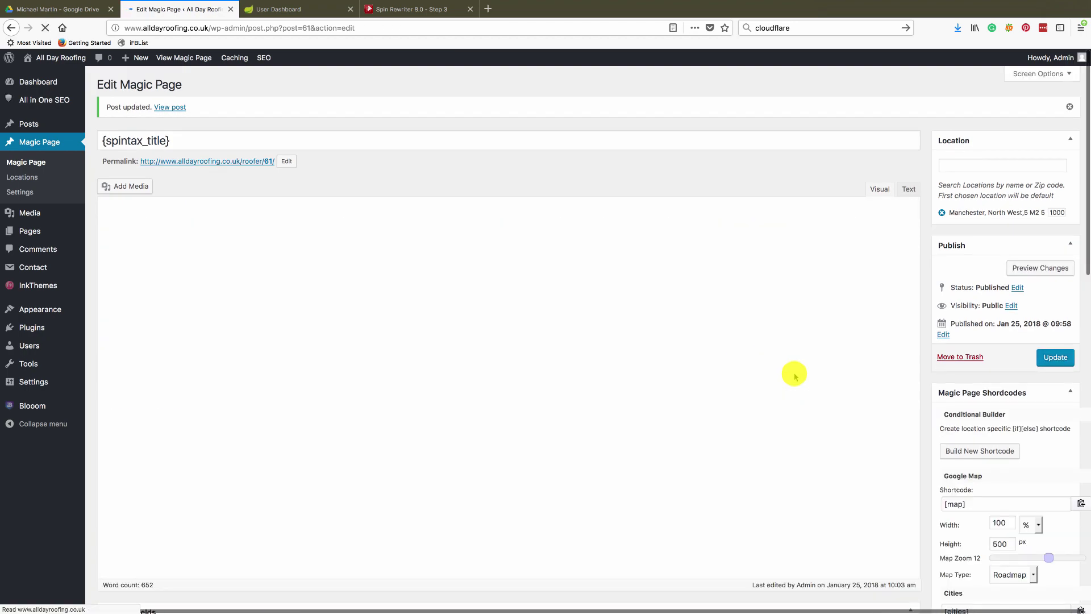
# Step: View the published Magic Page, examine its spun text, images, map and city links, and open the Brunswick location page
pyautogui.scroll(-20, 796, 468)
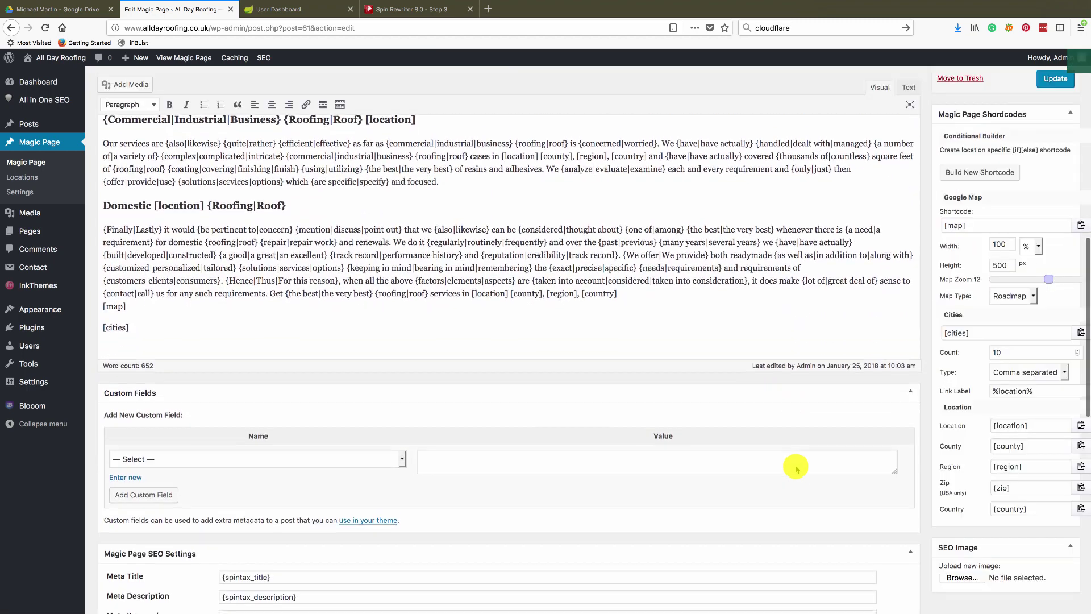
pyautogui.scroll(20, 795, 467)
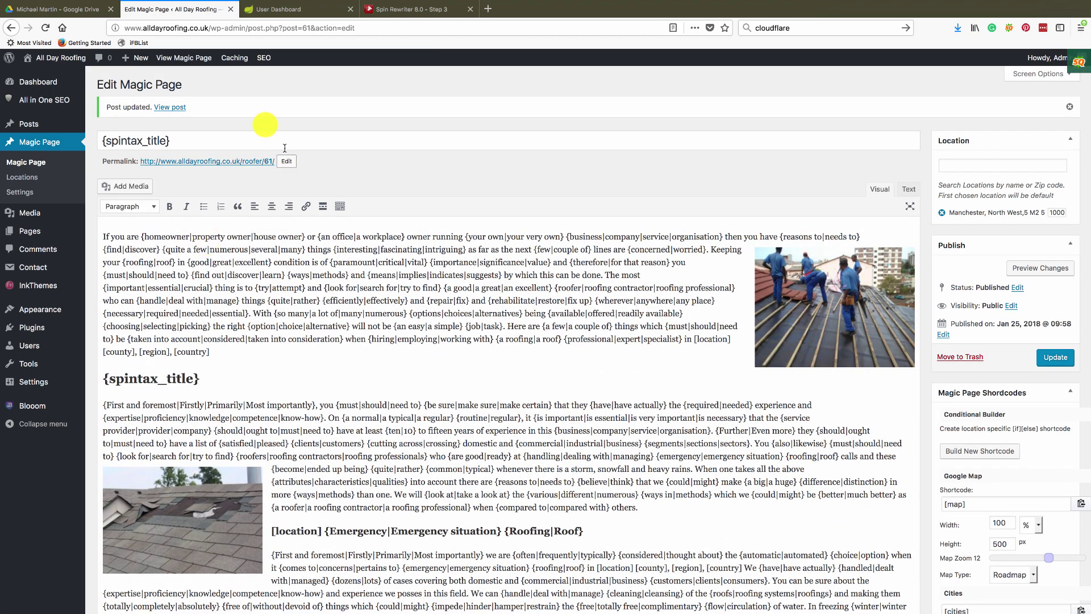
pyautogui.click(185, 58)
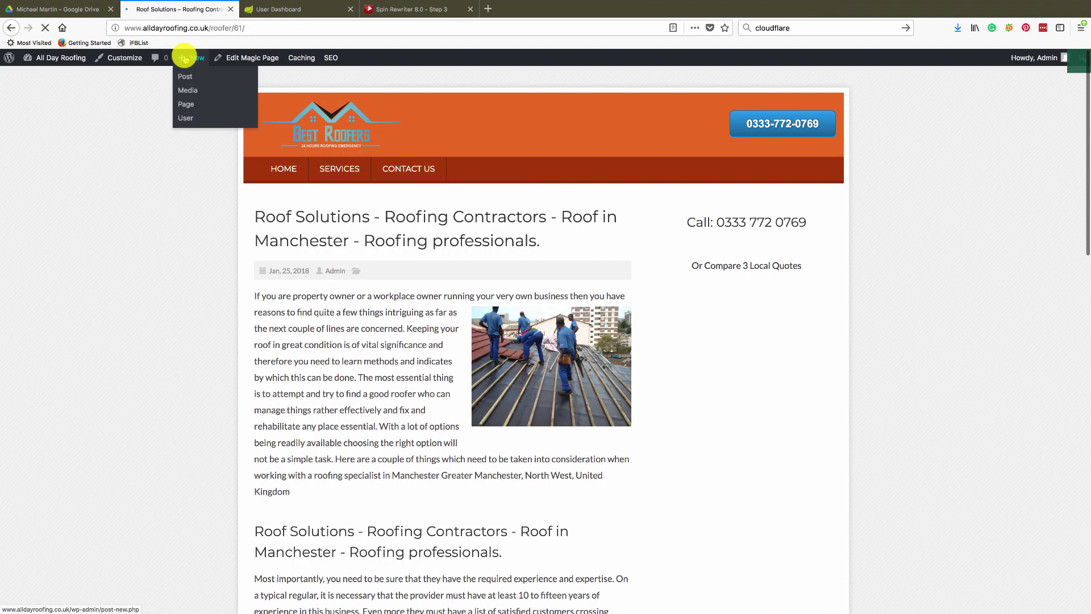
pyautogui.scroll(-8, 499, 429)
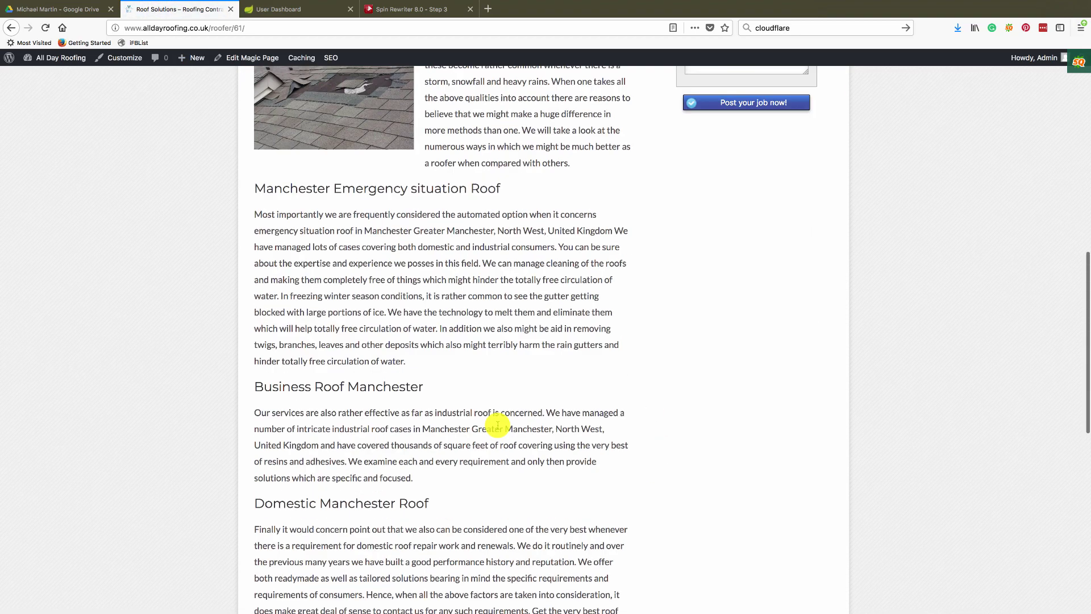
pyautogui.scroll(-8, 432, 398)
pyautogui.scroll(20, 725, 373)
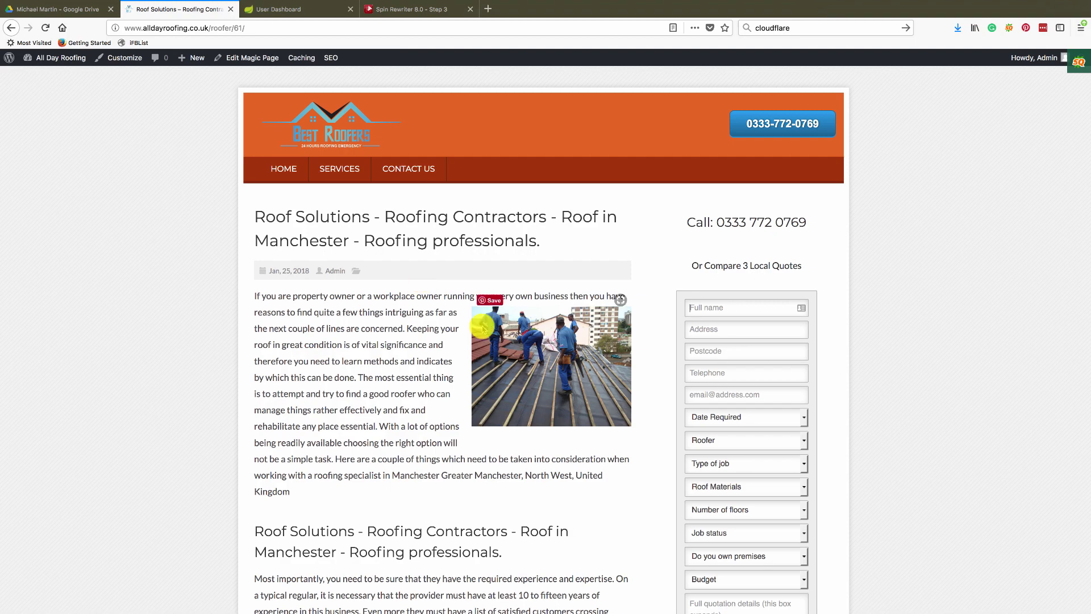
pyautogui.scroll(-20, 477, 323)
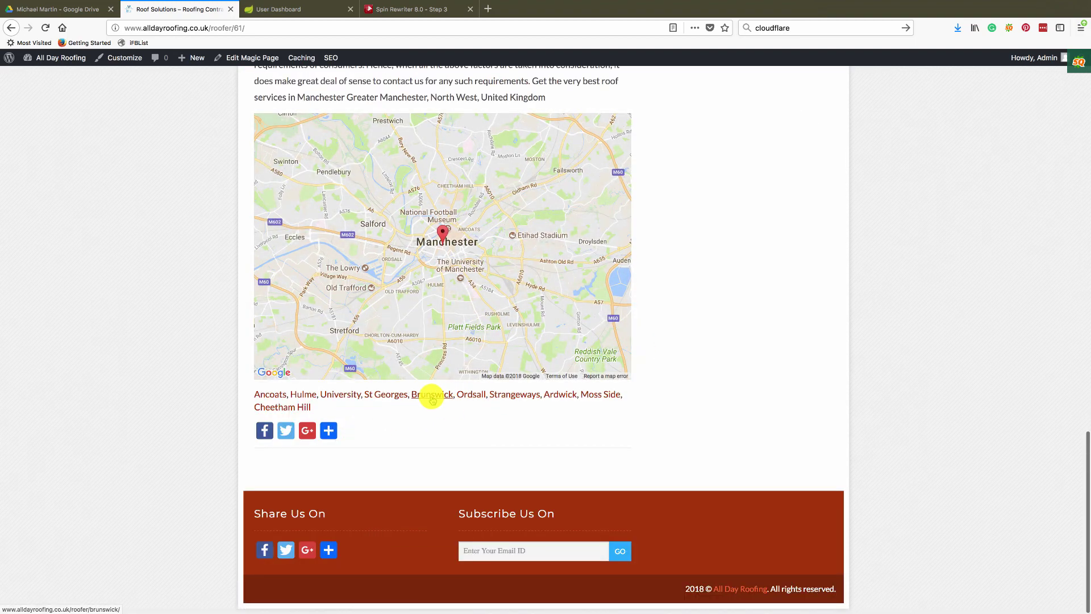
pyautogui.click(432, 400)
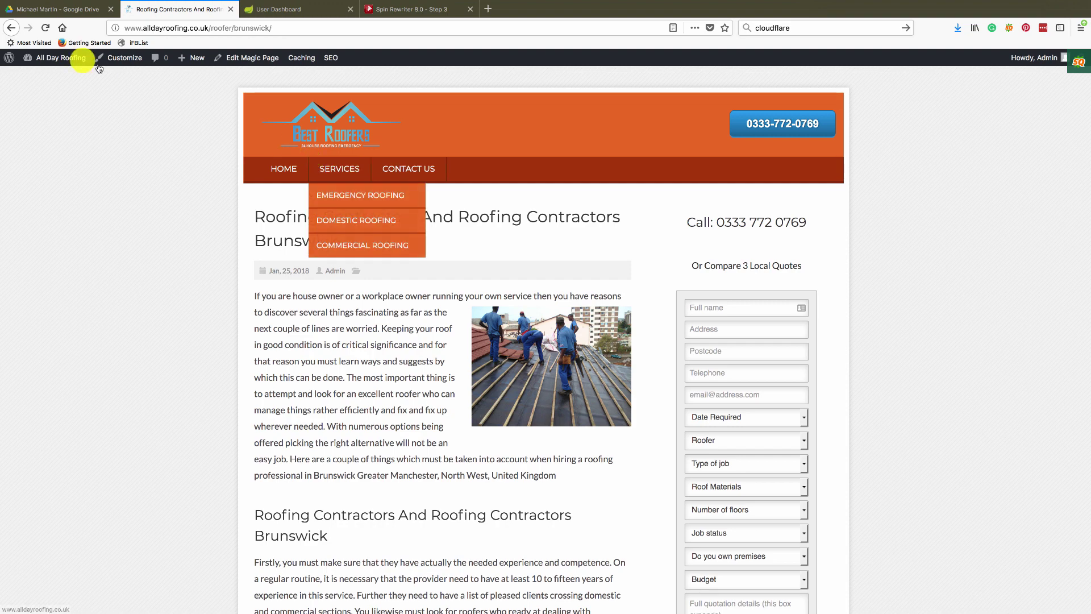
# Step: Search the Magic Page locations for manchester, then view the Manchester location page and copy its web address
pyautogui.moveTo(53, 63)
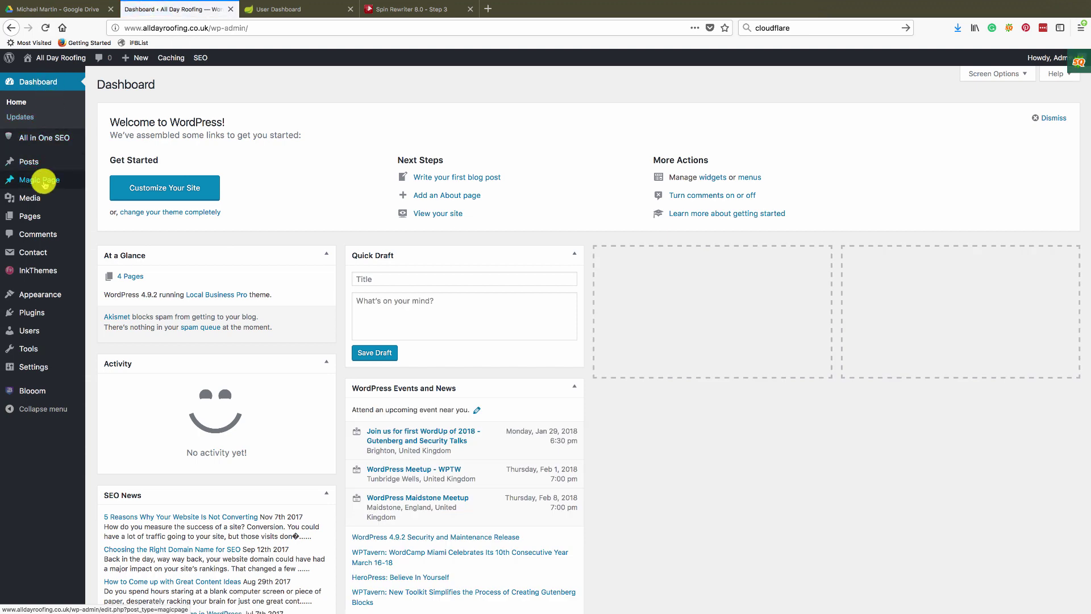
pyautogui.moveTo(46, 185)
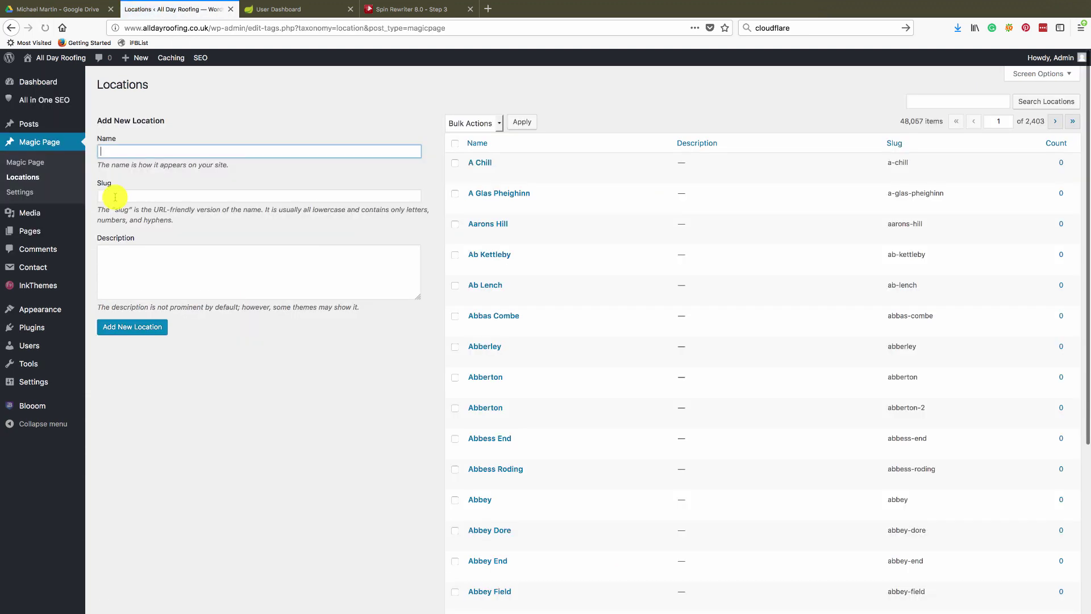
pyautogui.click(938, 101)
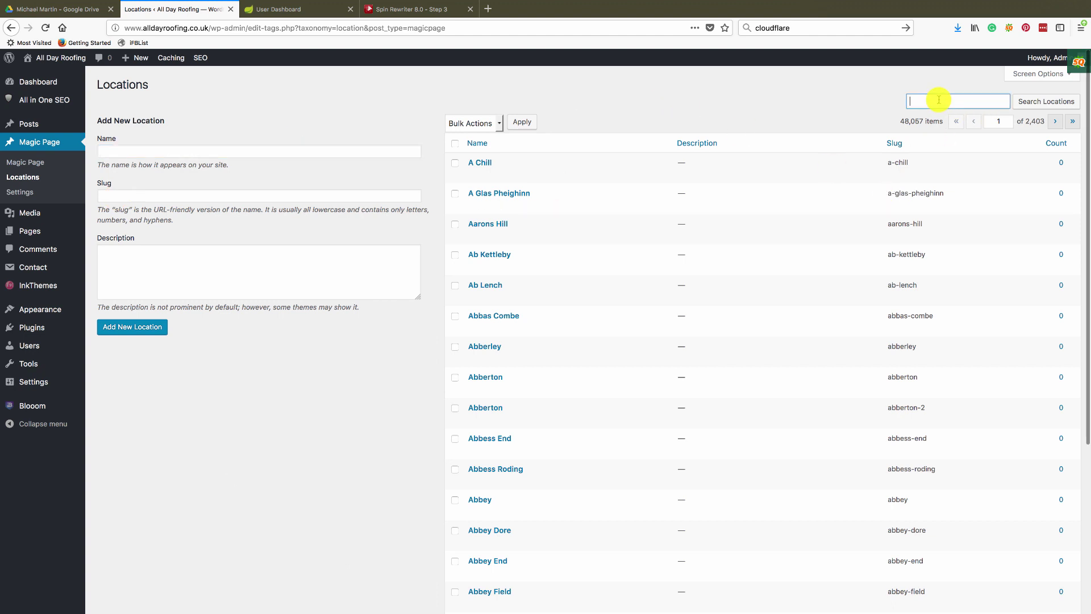
pyautogui.write('ma')
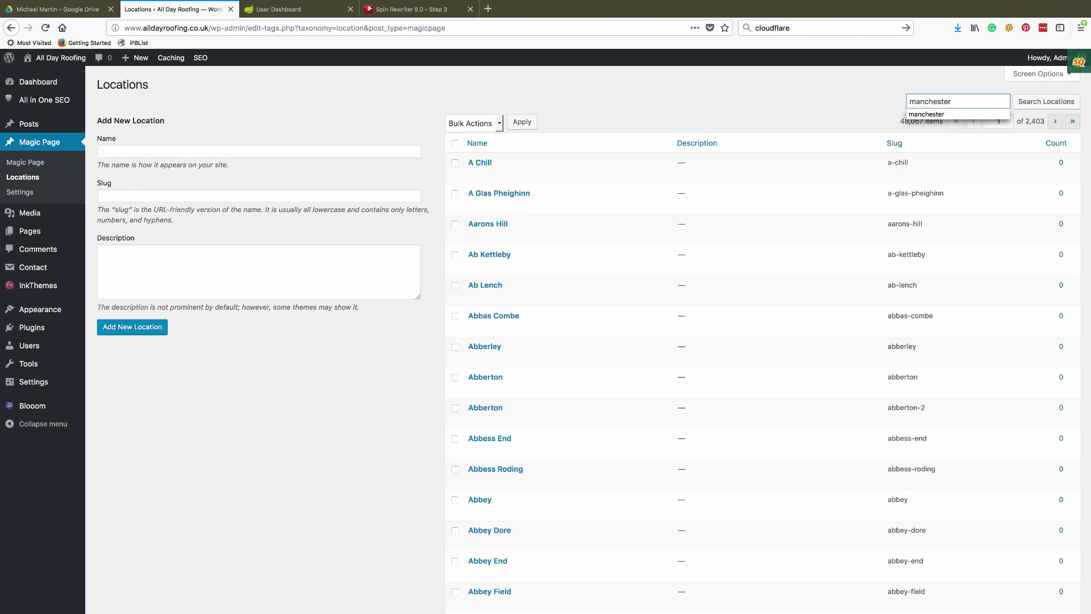
pyautogui.write('nchester')
pyautogui.click(1028, 98)
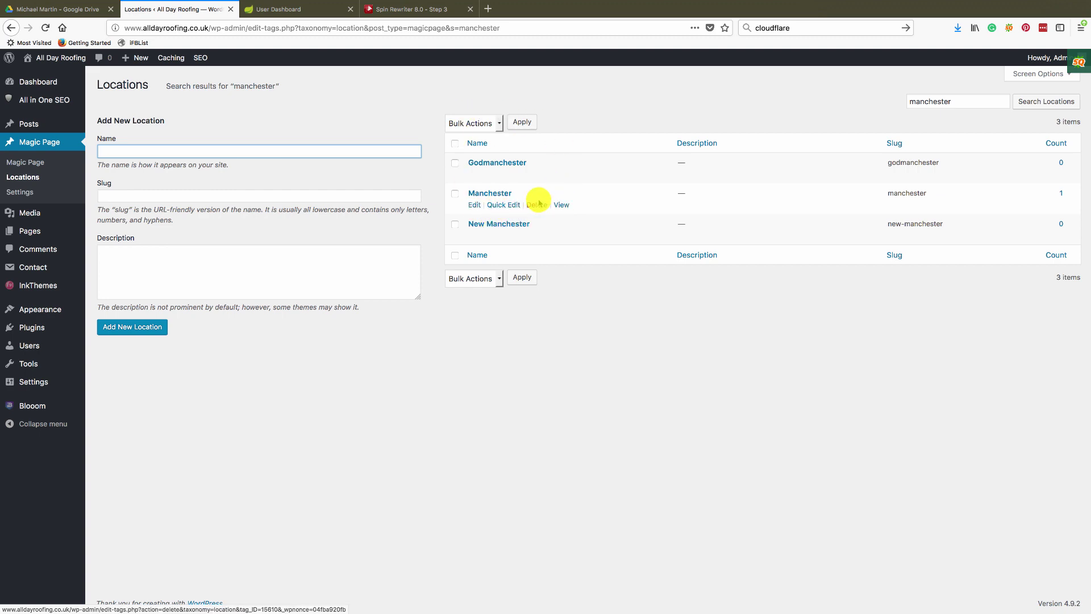
pyautogui.click(562, 206)
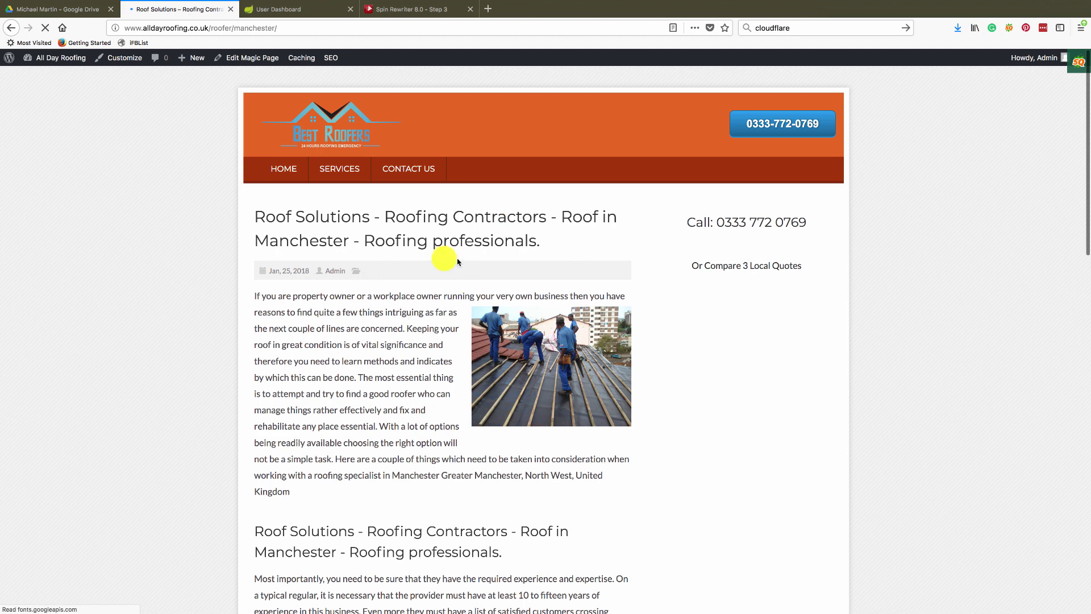
pyautogui.click(200, 27)
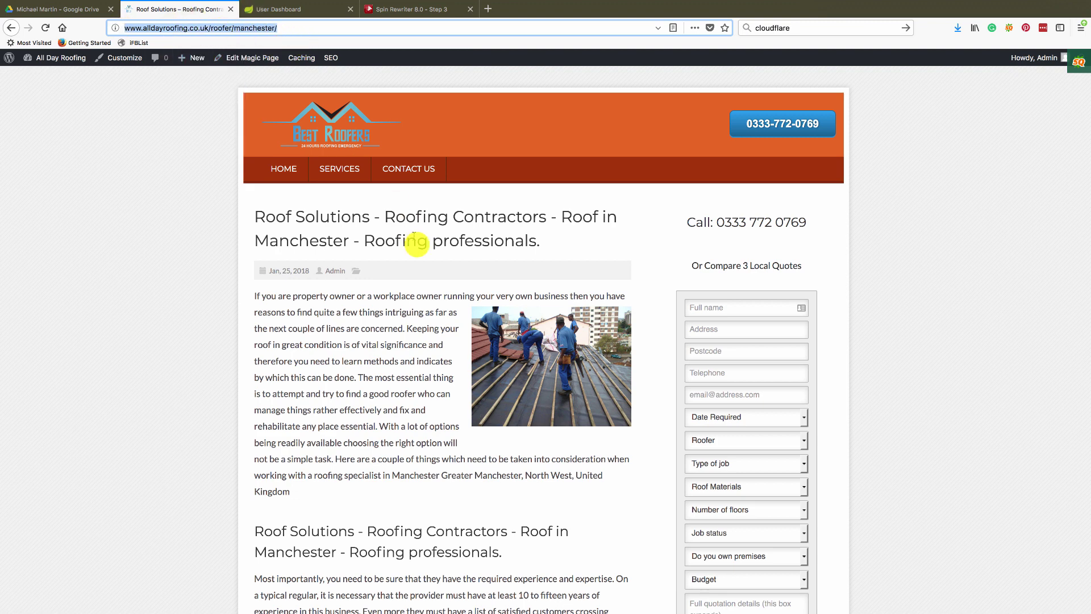
# Step: Open the site's menu editor and paste the copied Manchester page address as the URL of a new custom link
pyautogui.click(40, 118)
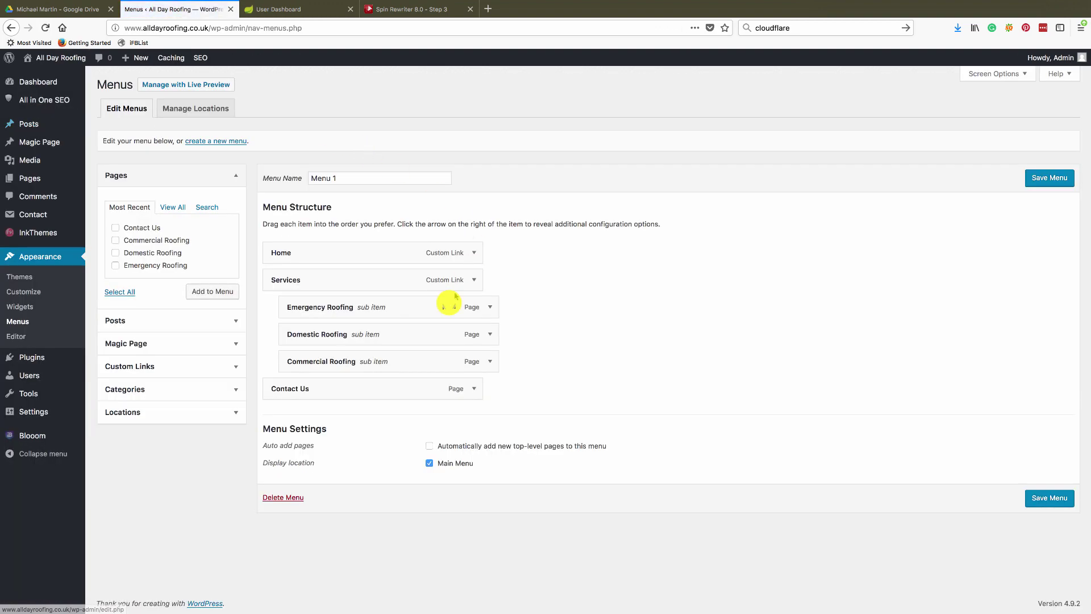
pyautogui.click(194, 366)
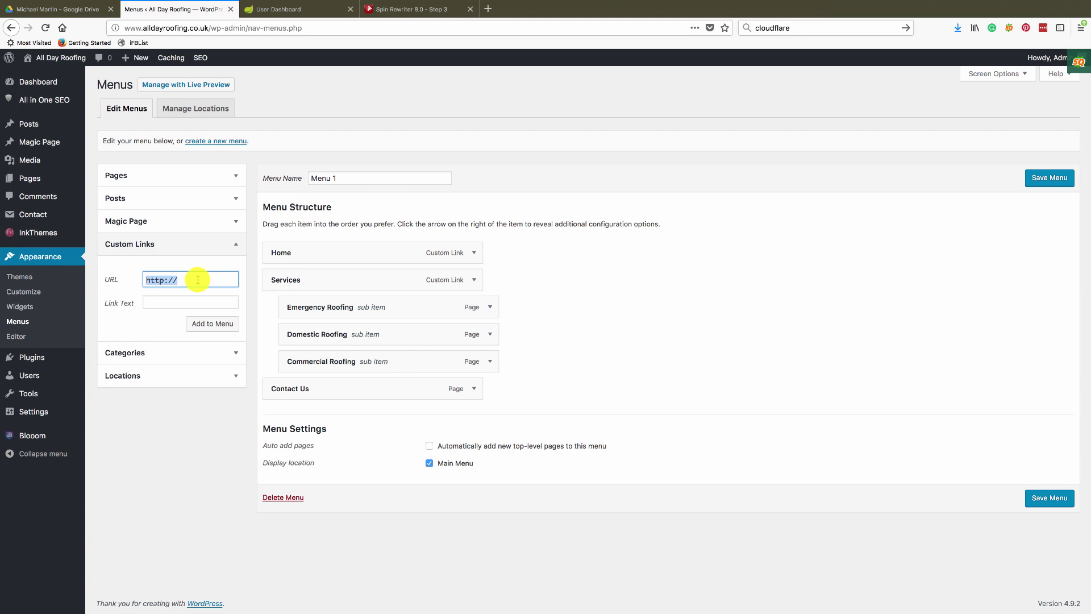
pyautogui.press('super+v')
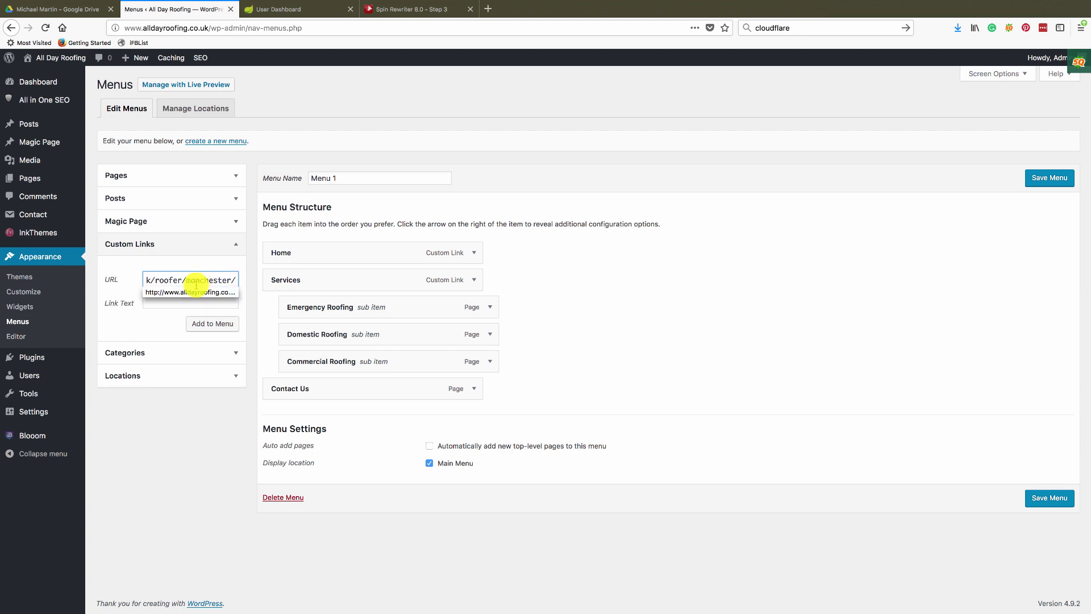
pyautogui.hotkey('shift', 'Left')
pyautogui.hotkey('shift', 'Left')
pyautogui.hotkey('shift', 'Left')
pyautogui.hotkey('shift', 'Left')
pyautogui.hotkey('shift', 'Left')
pyautogui.hotkey('shift', 'Left')
pyautogui.hotkey('shift', 'Left')
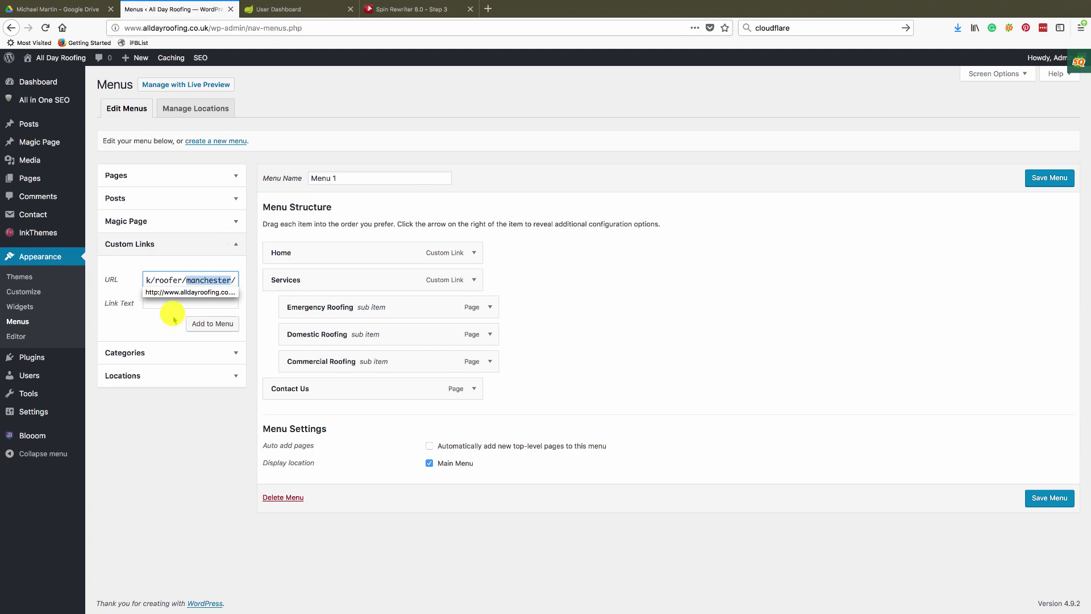
# Step: Set the custom link's text to Manchester and add it to Menu 1
pyautogui.click(171, 302)
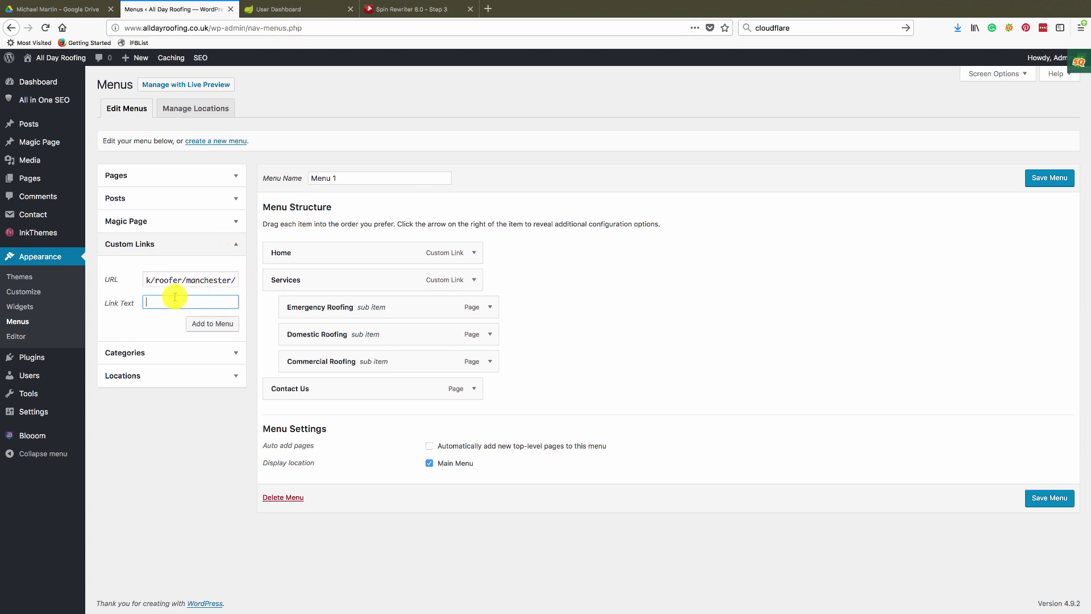
pyautogui.write('Ma')
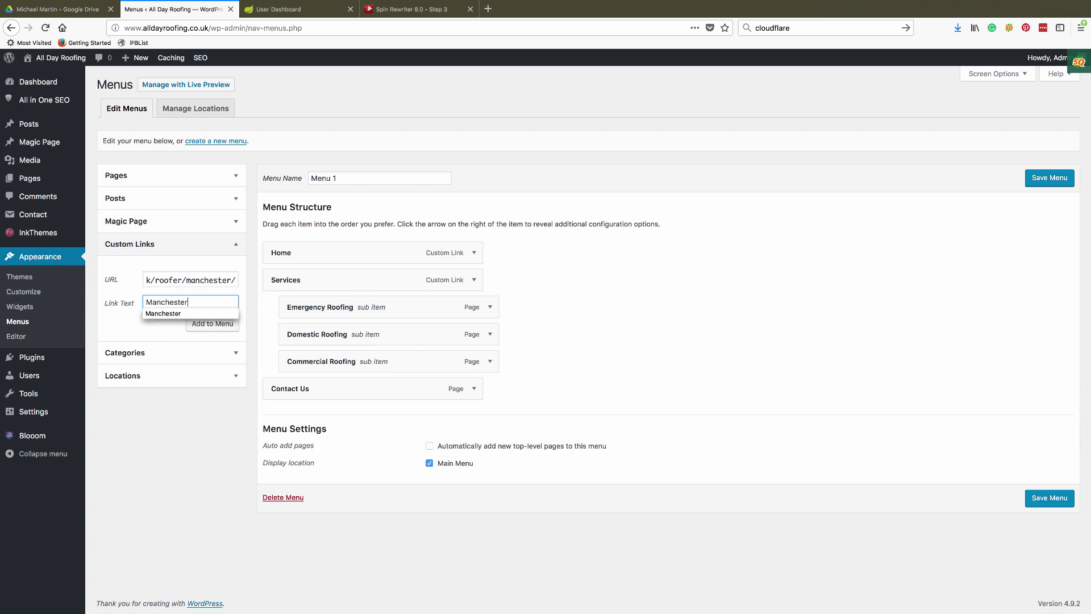
pyautogui.write('nchester')
pyautogui.click(195, 325)
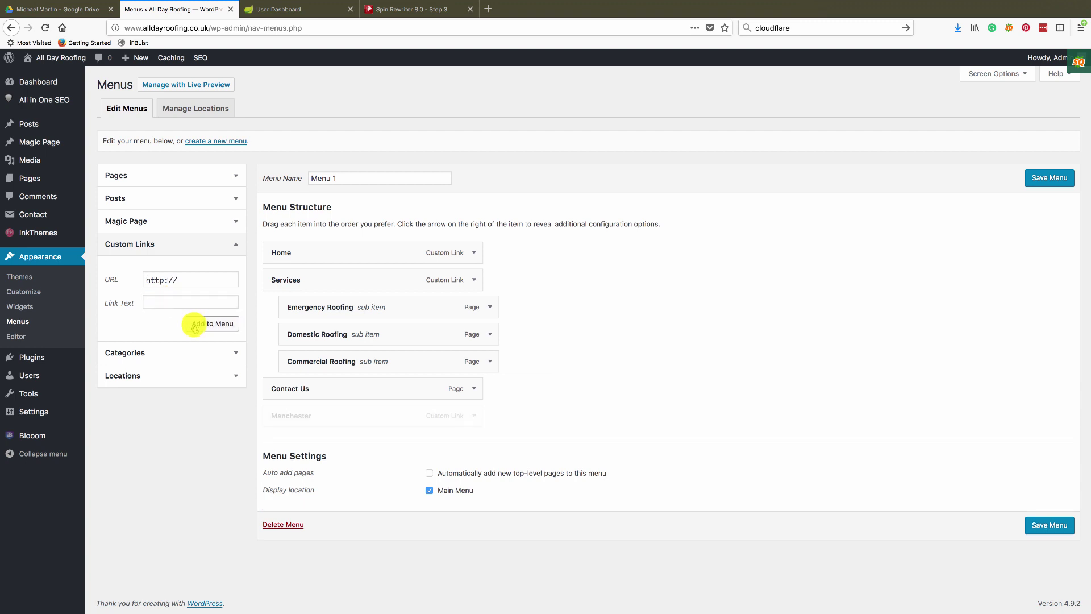
# Step: Add Glasgow and Douglas custom links to Menu 1, with their URLs ending in roofer/glasgow and roofer/douglas
pyautogui.tripleClick(182, 275)
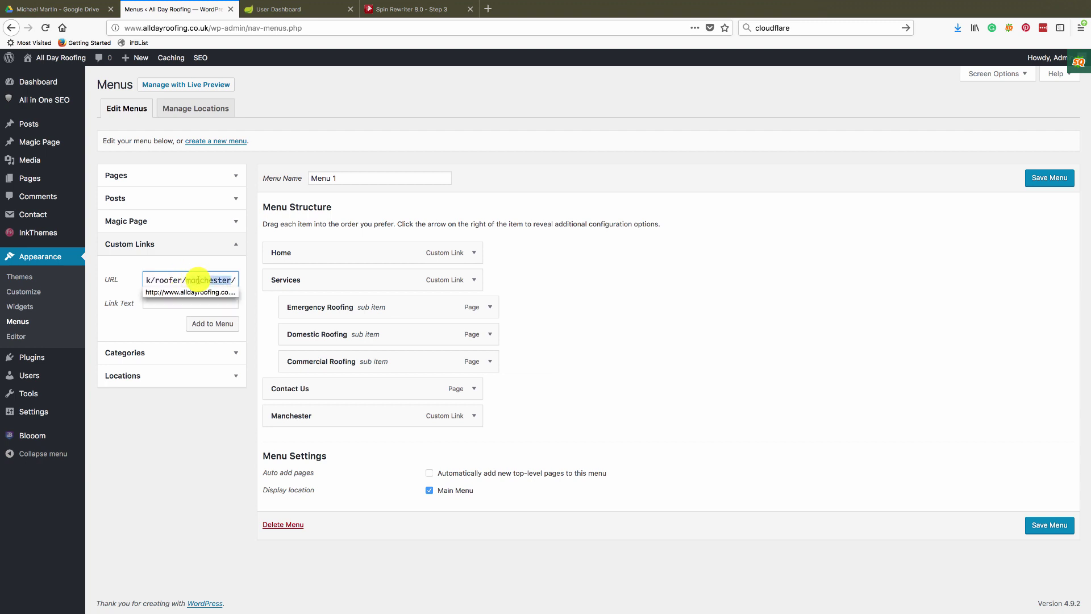
pyautogui.write('glasgow')
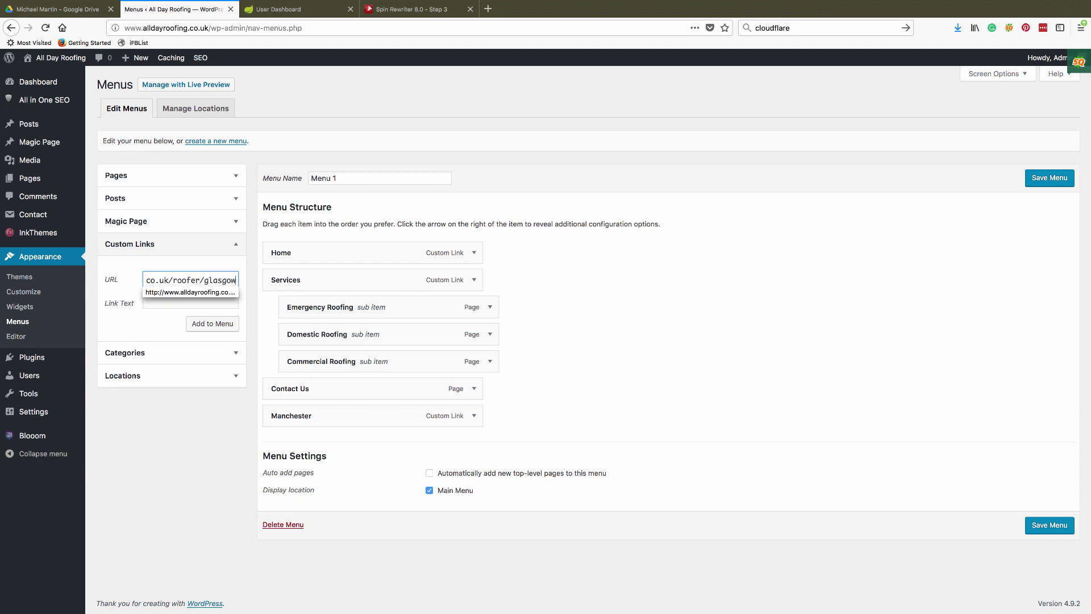
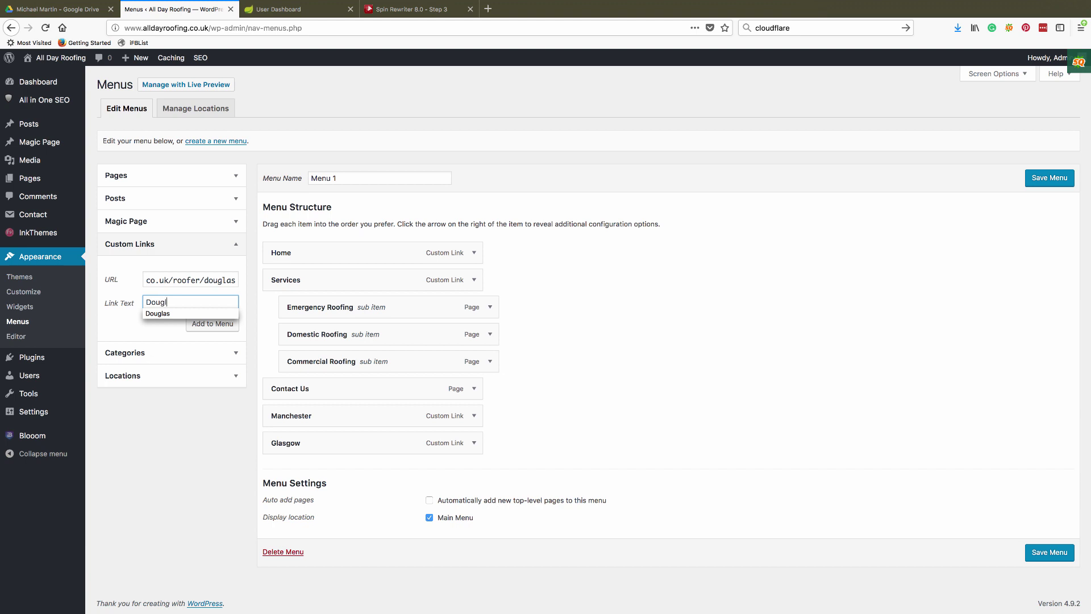
pyautogui.click(199, 328)
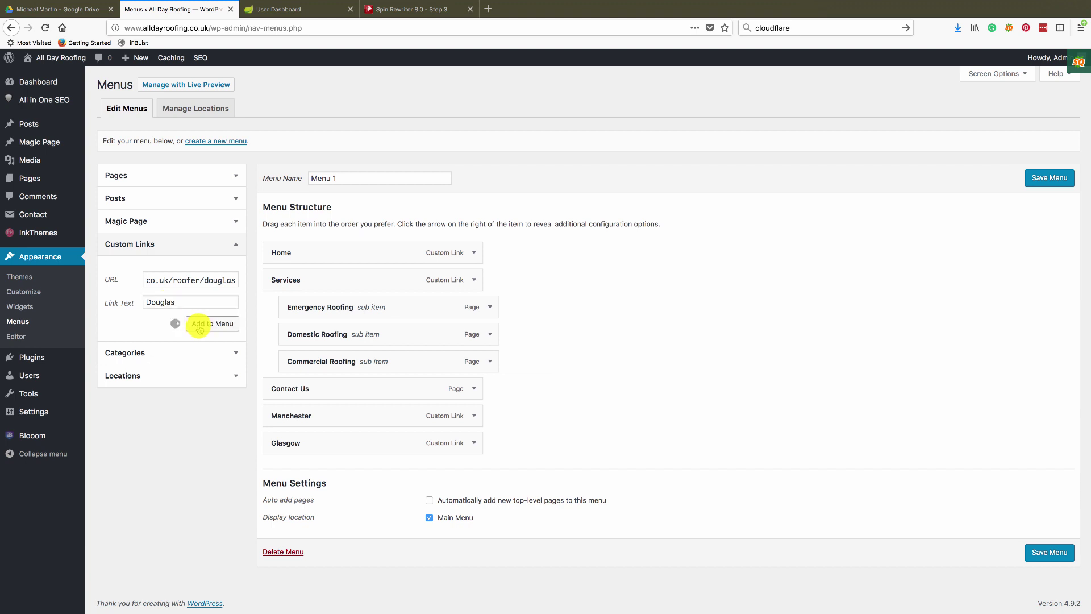
# Step: Add a custom link with the text Belfast to Menu 1, reusing the copied URL with its ending changed to roofer/belfast
pyautogui.doubleClick(190, 286)
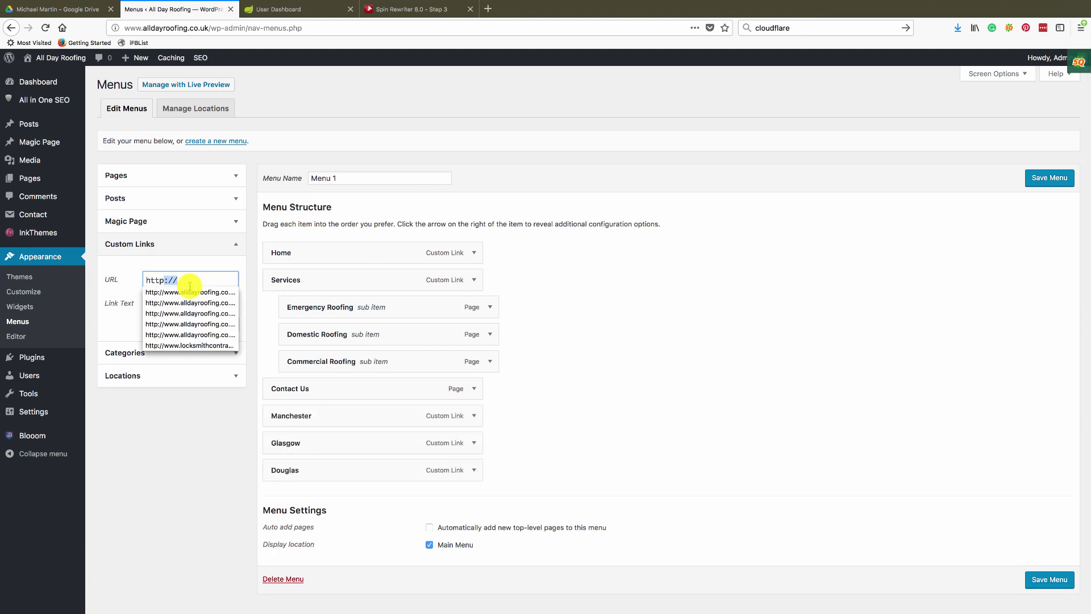
pyautogui.tripleClick(190, 279)
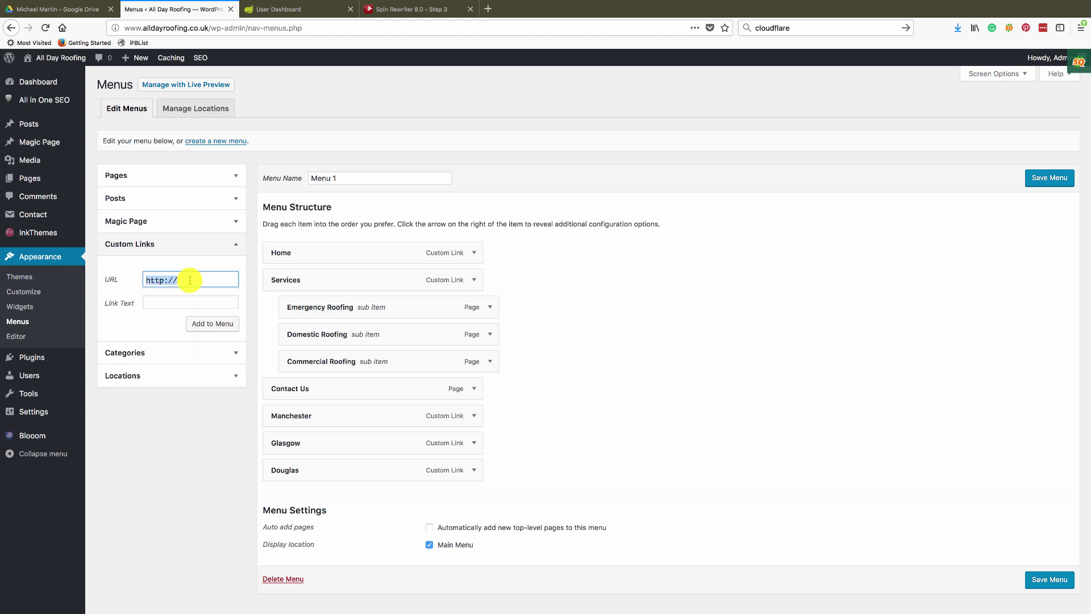
pyautogui.press('super+v')
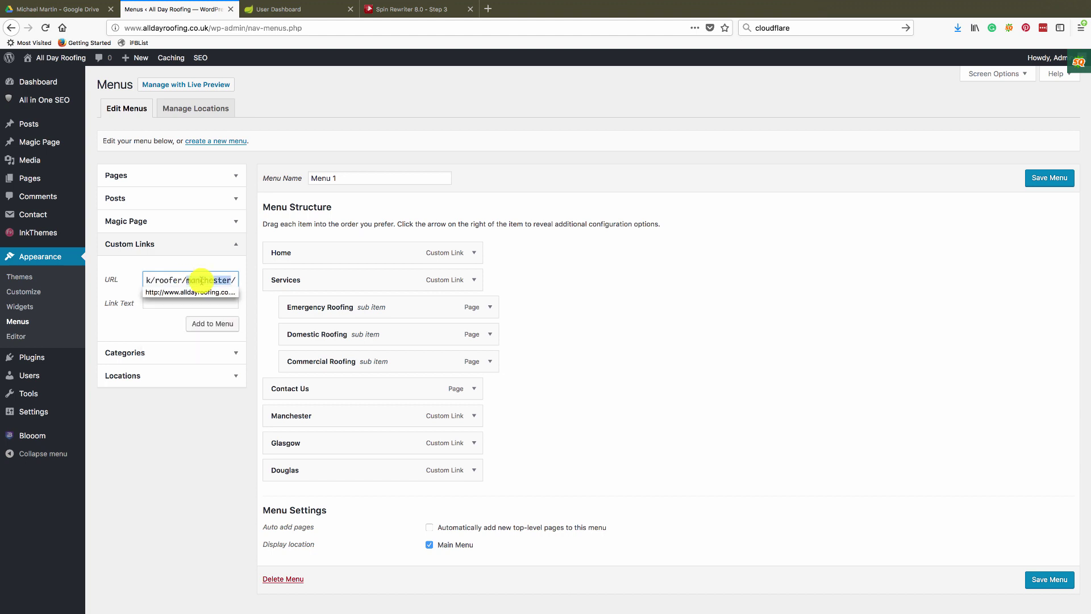
pyautogui.moveTo(201, 280); pyautogui.dragTo(187, 280)
pyautogui.write('belfa')
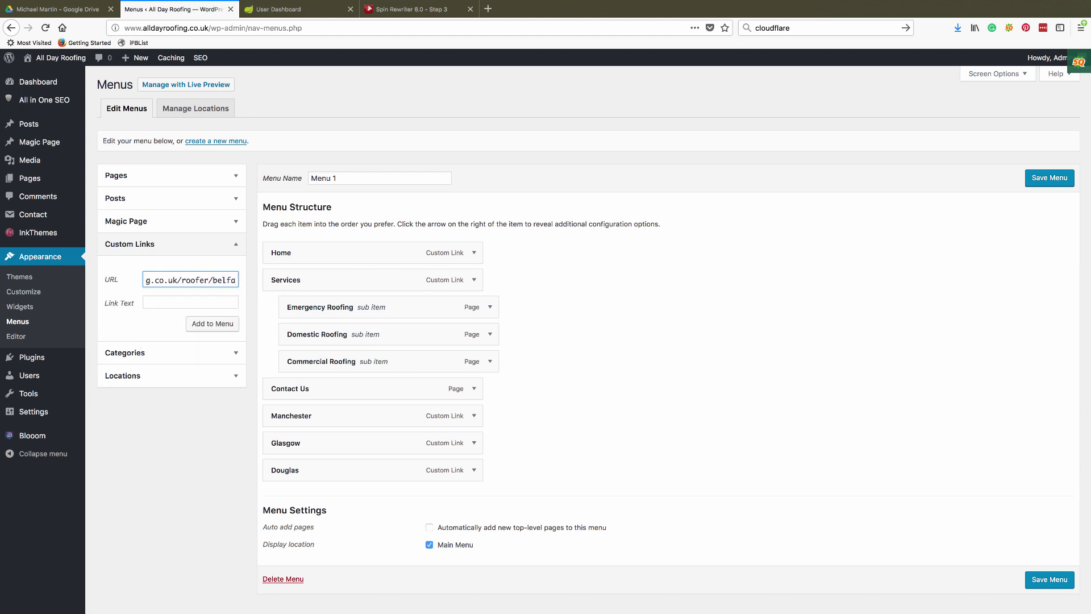
pyautogui.write('st')
pyautogui.press('Tab')
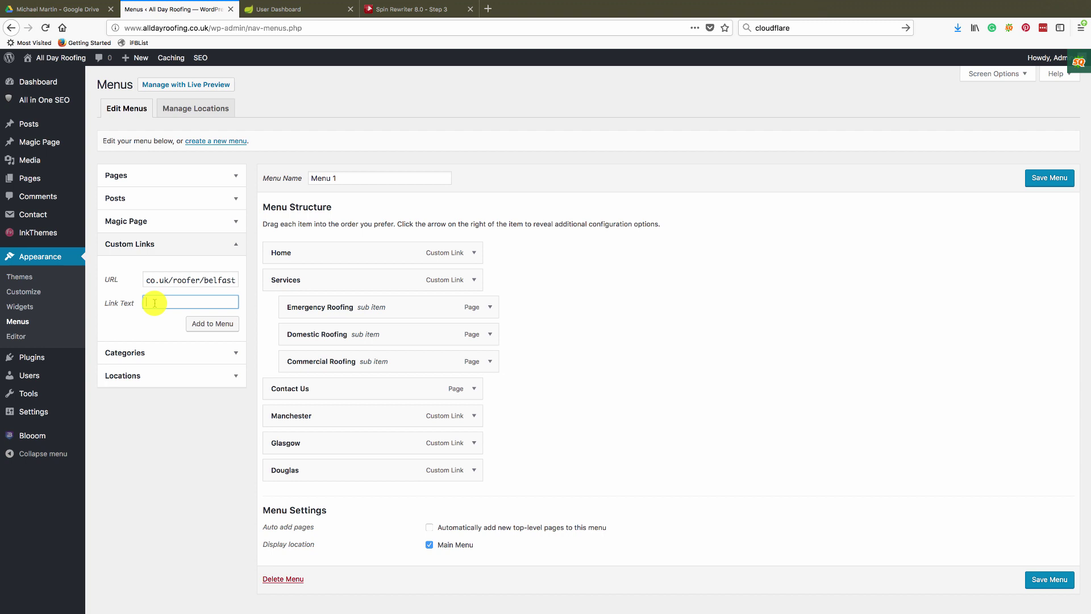
pyautogui.write('Be')
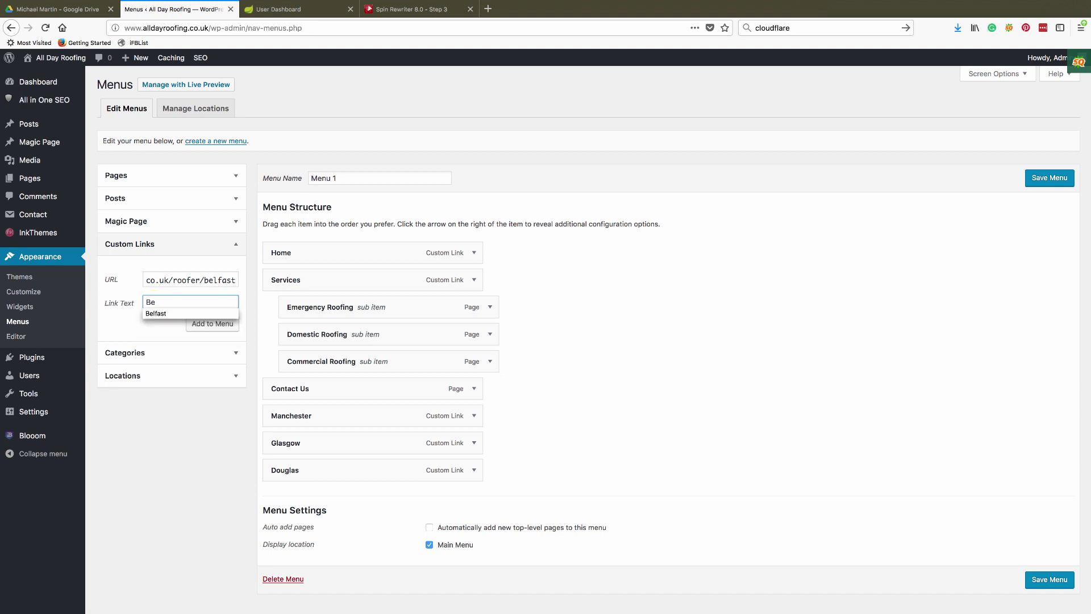
pyautogui.write('lfast')
pyautogui.click(197, 329)
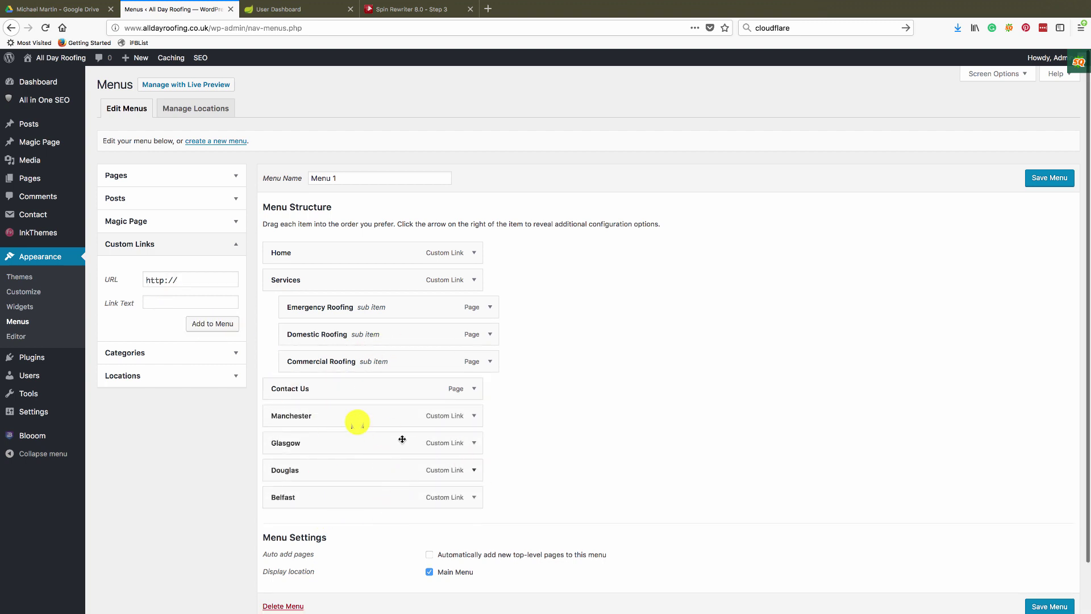
# Step: Add a custom link with the text Liverpool to Menu 1, reusing the copied URL with its ending changed to roofer/liverpool
pyautogui.click(197, 282)
pyautogui.doubleClick(195, 282)
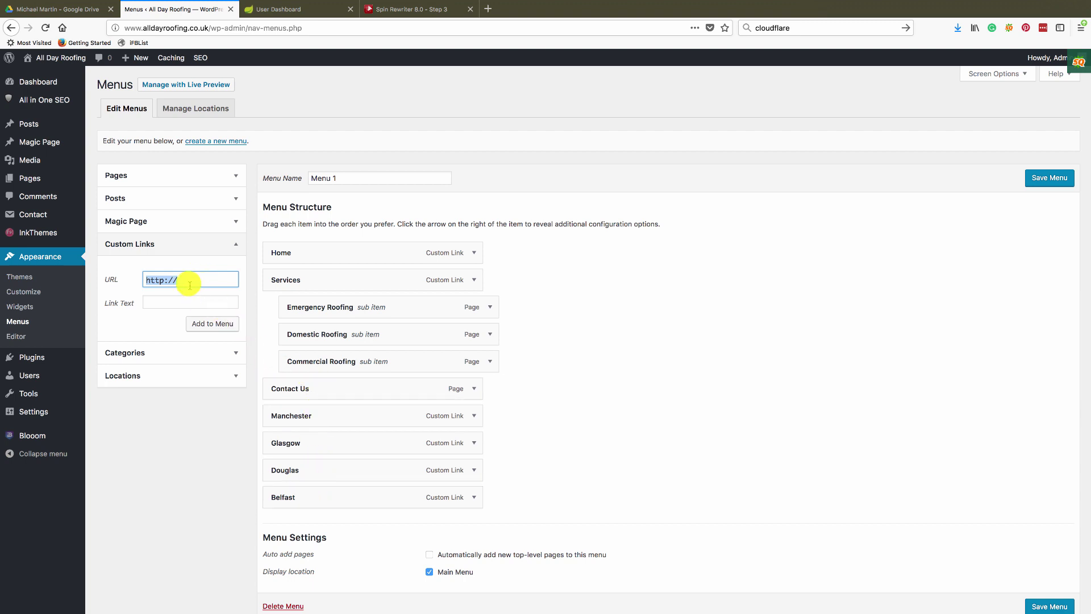
pyautogui.press('super+v')
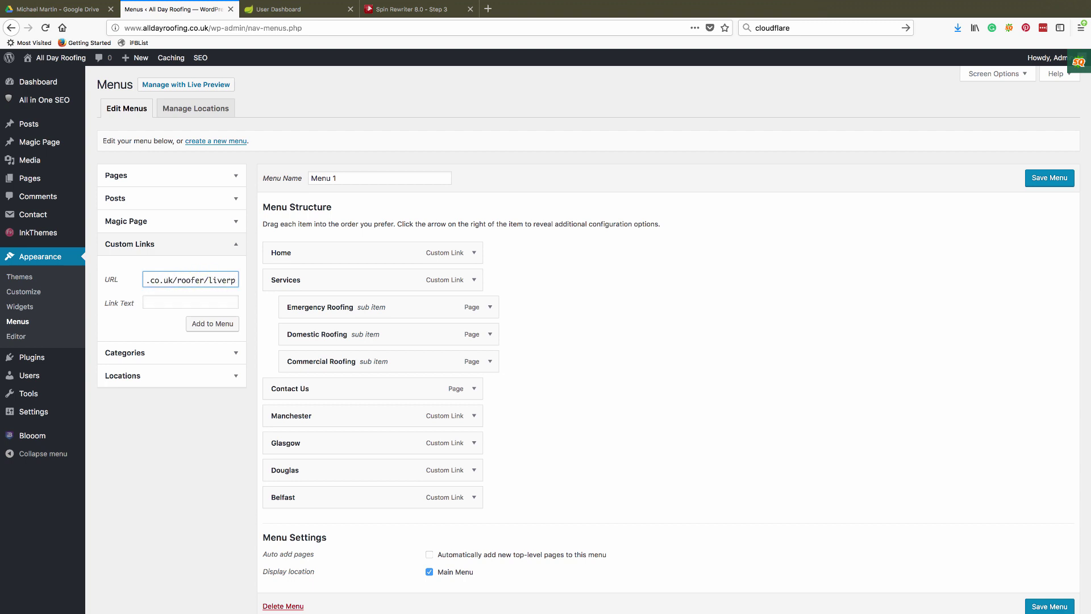
pyautogui.click(191, 302)
pyautogui.write('Liverpp')
pyautogui.press('BackSpace')
pyautogui.write('ool')
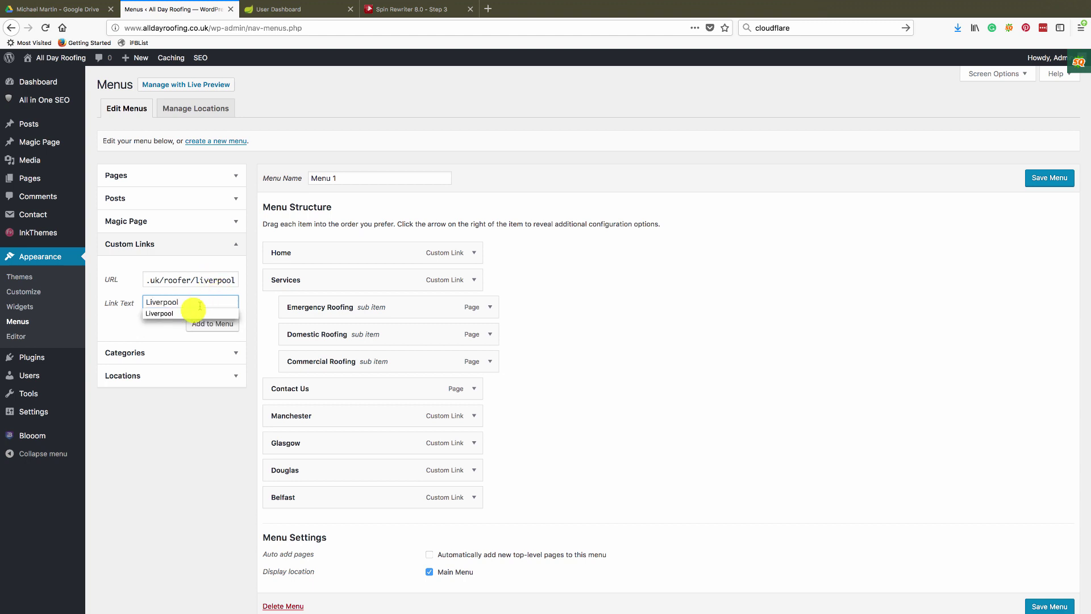
pyautogui.click(157, 334)
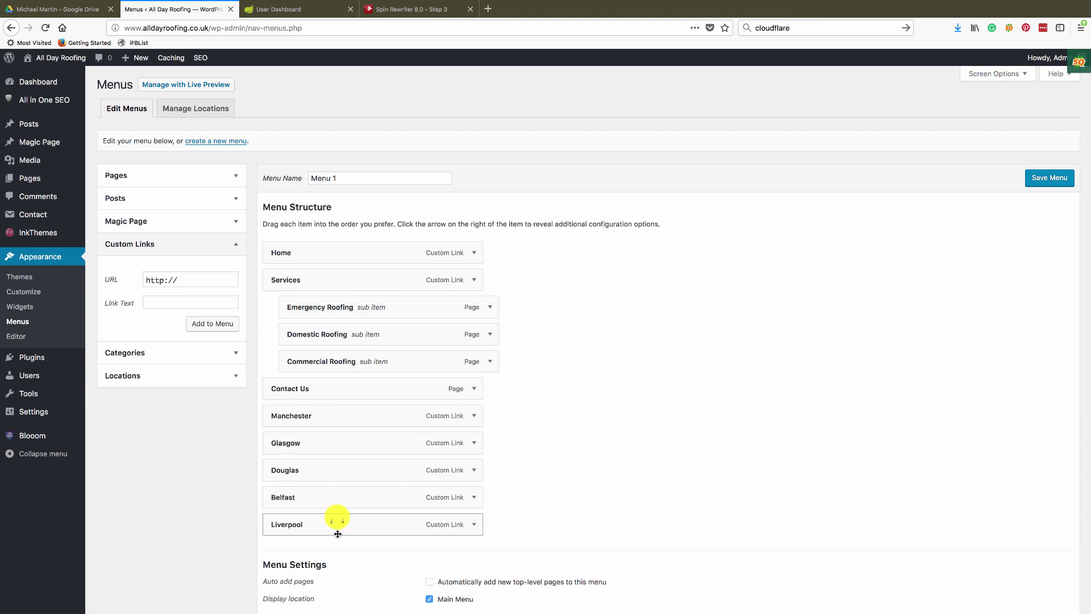
# Step: Nest the city links under Contact Us in the order Belfast, Douglas, Glasgow, Liverpool, Manchester, and save the menu
pyautogui.moveTo(344, 416); pyautogui.dragTo(379, 426)
pyautogui.moveTo(353, 475); pyautogui.dragTo(368, 410)
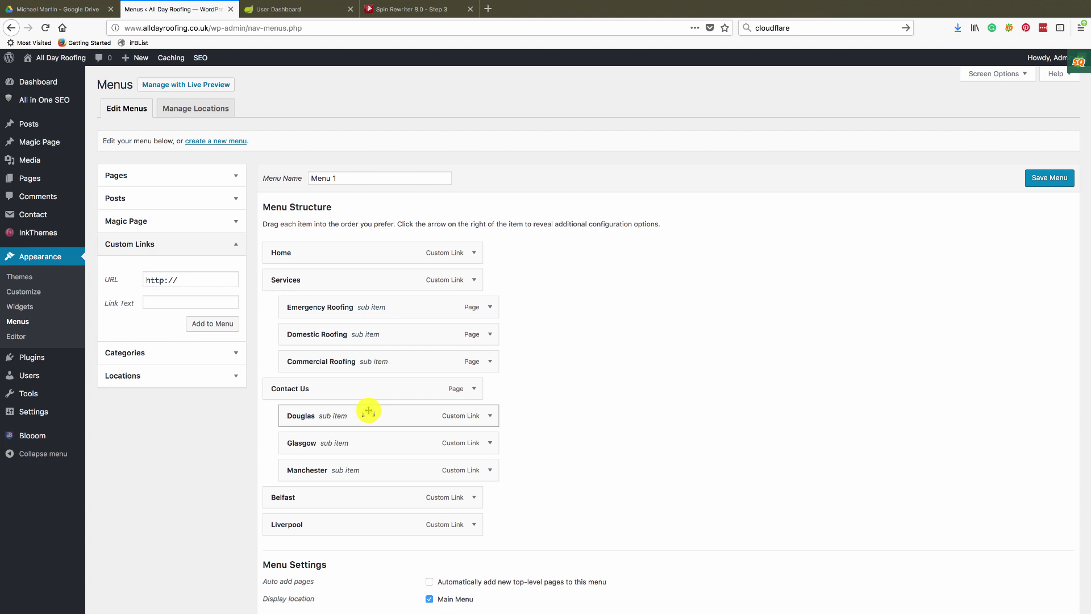
pyautogui.moveTo(319, 498); pyautogui.dragTo(349, 413)
pyautogui.moveTo(304, 522); pyautogui.dragTo(318, 497)
pyautogui.click(1038, 178)
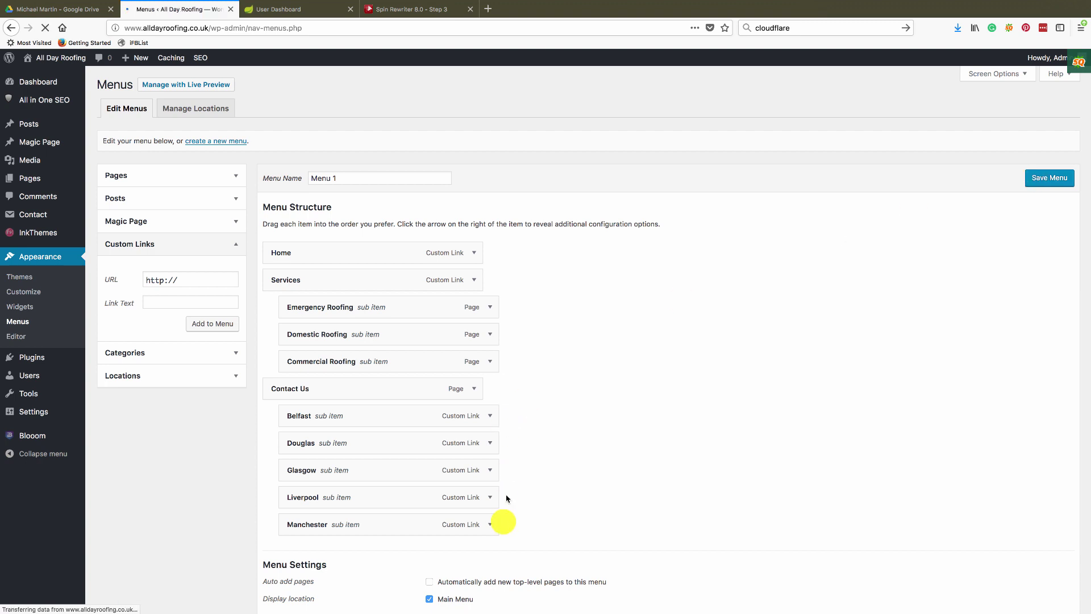
# Step: View the site's homepage and examine the city links listed under Contact Us in the navigation
pyautogui.click(63, 60)
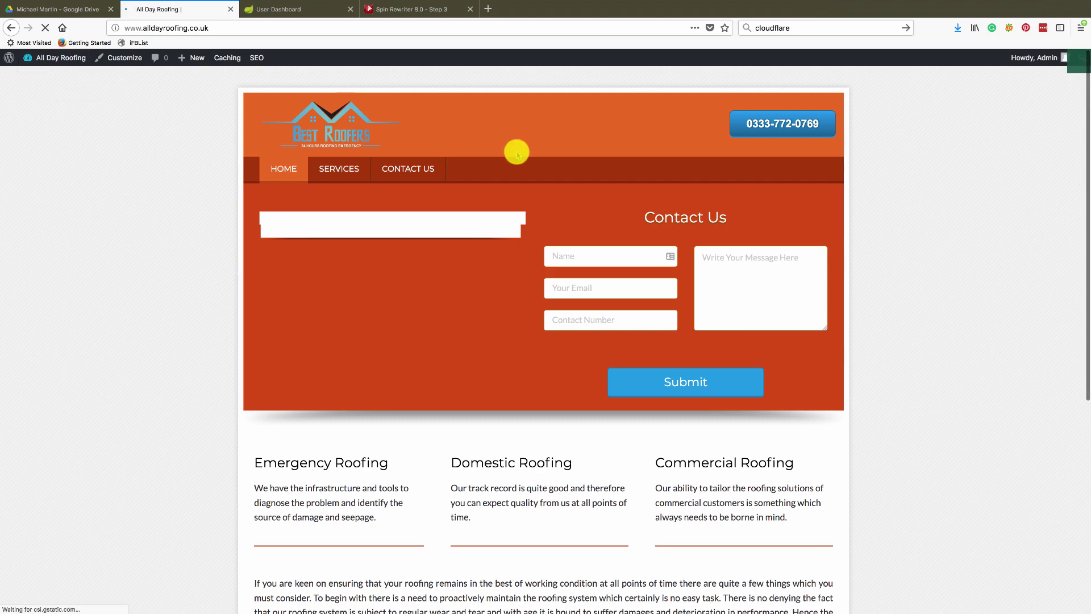
pyautogui.moveTo(426, 162)
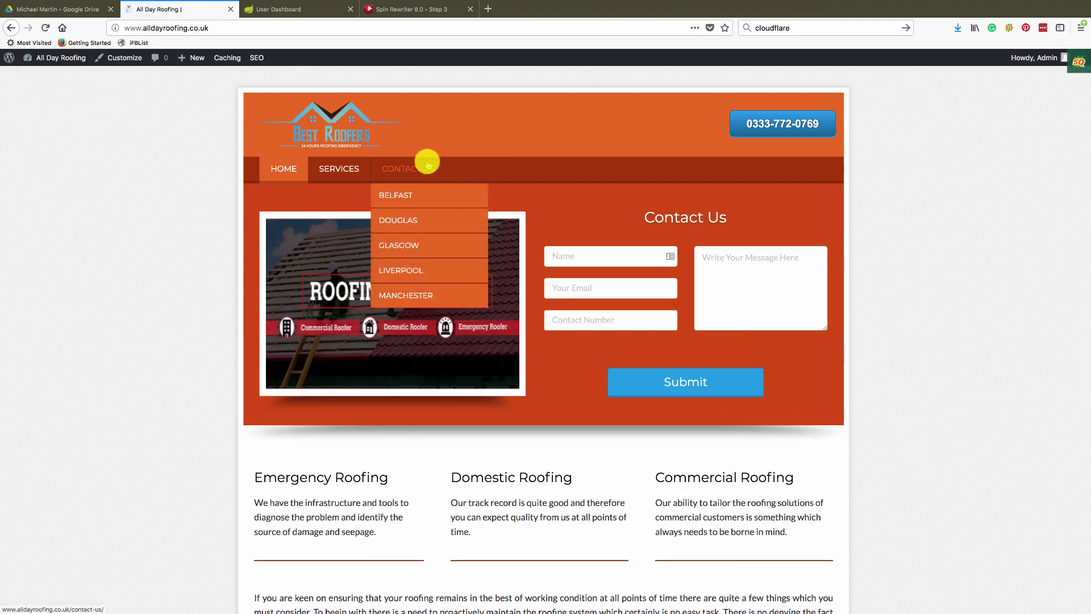
# Step: Return to the WordPress dashboard and open the Magic Page locations list
pyautogui.click(46, 58)
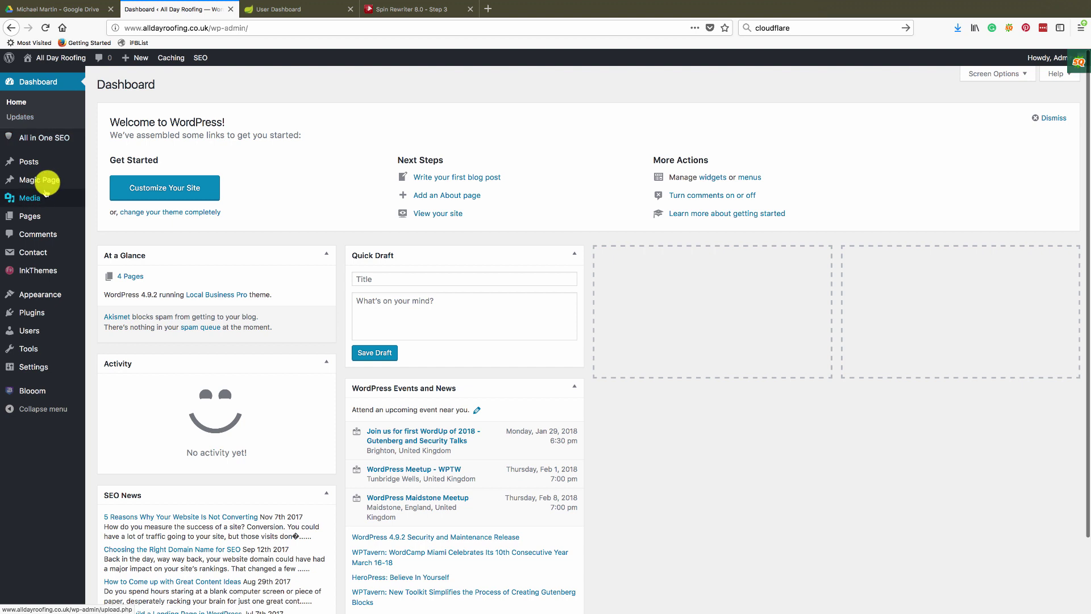
pyautogui.moveTo(54, 178)
pyautogui.click(107, 199)
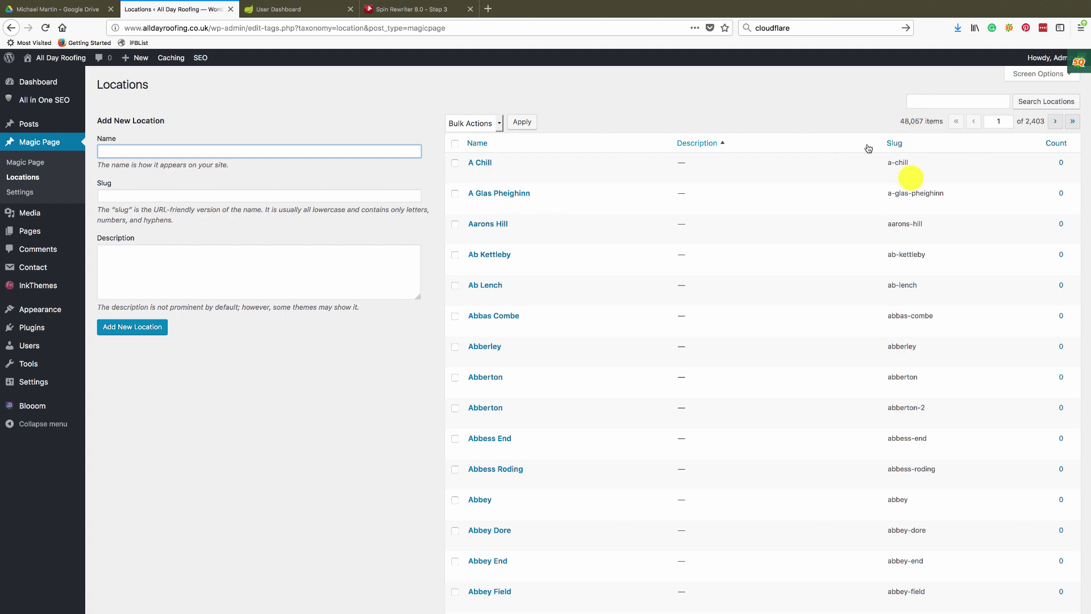
# Step: Open the site's homepage and examine the Belfast page linked under Contact Us, including its map and nearby-town links
pyautogui.scroll(-5, 568, 373)
pyautogui.scroll(5, 580, 397)
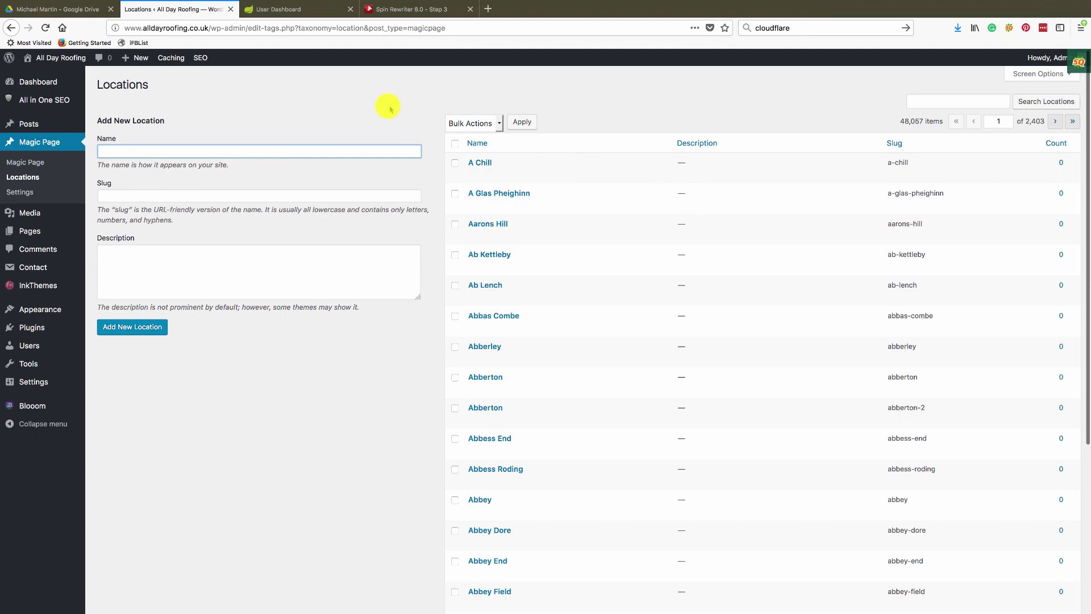
pyautogui.click(68, 59)
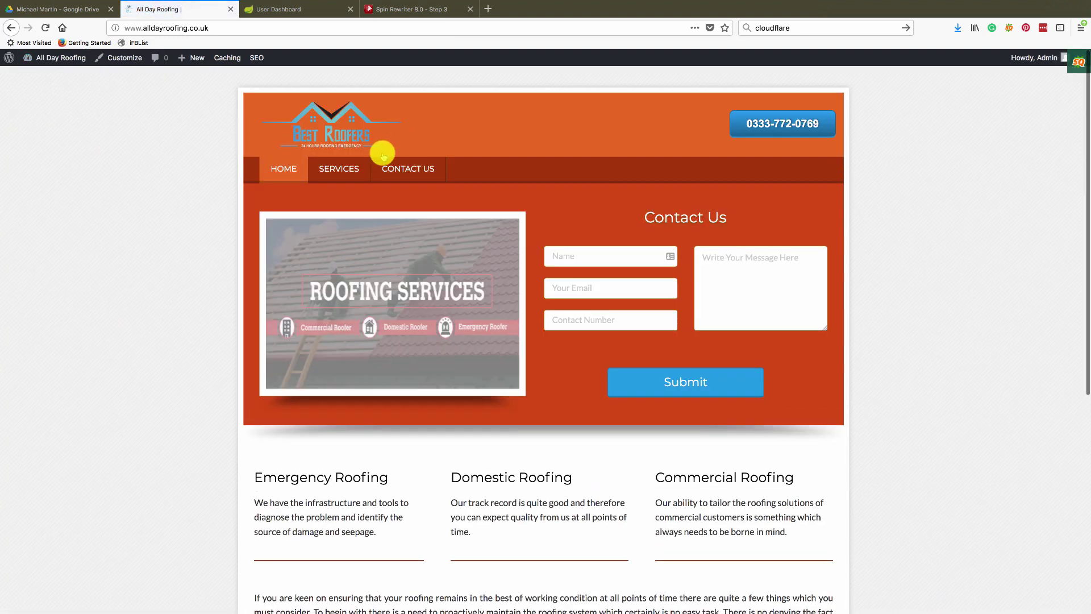
pyautogui.moveTo(415, 172)
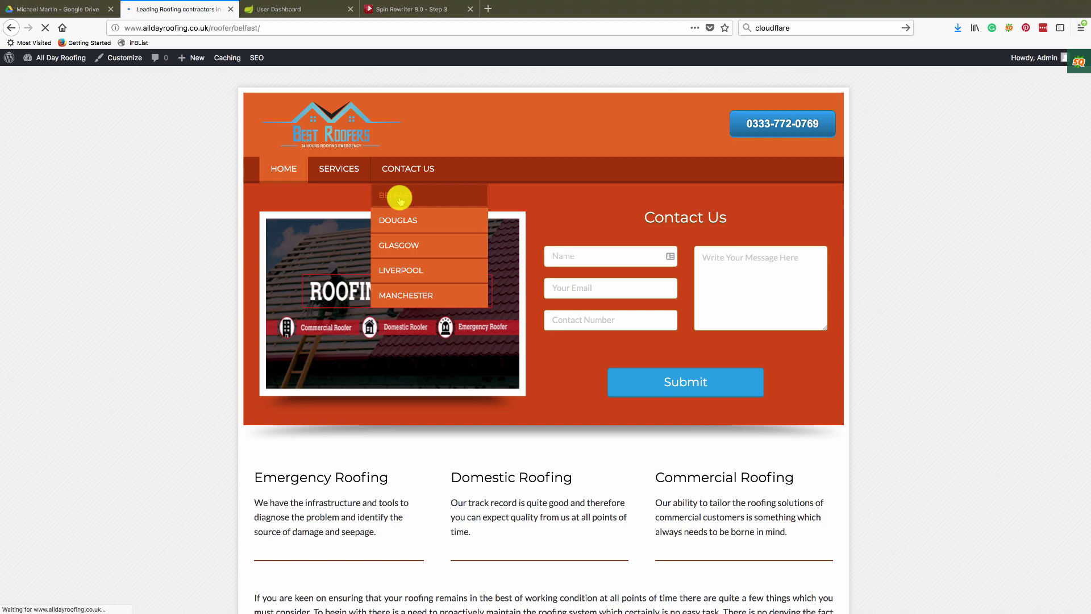
pyautogui.scroll(-20, 510, 309)
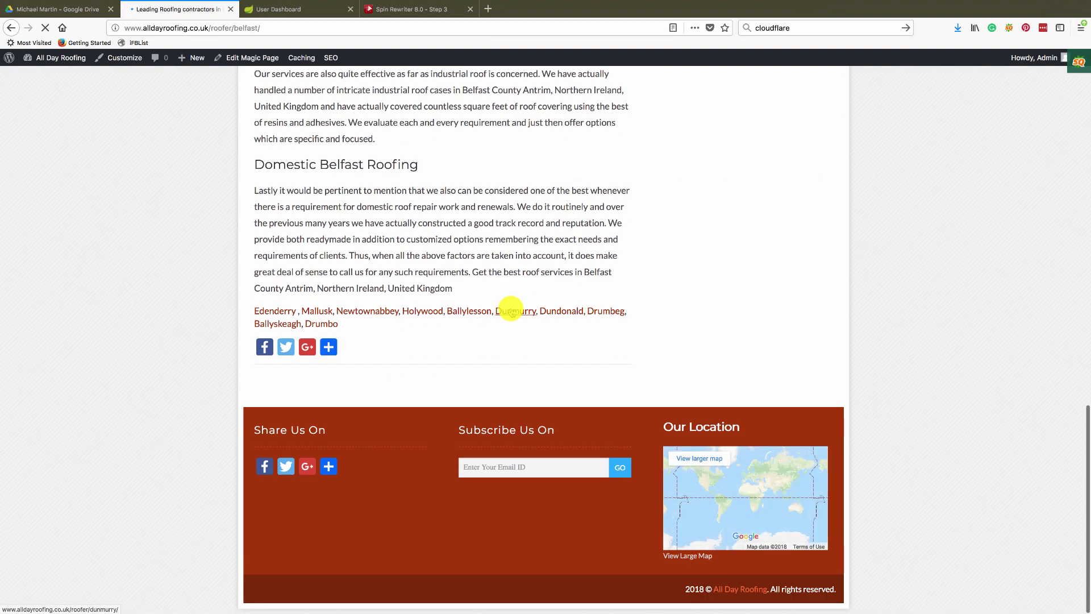
pyautogui.scroll(15, 548, 238)
pyautogui.scroll(-15, 560, 334)
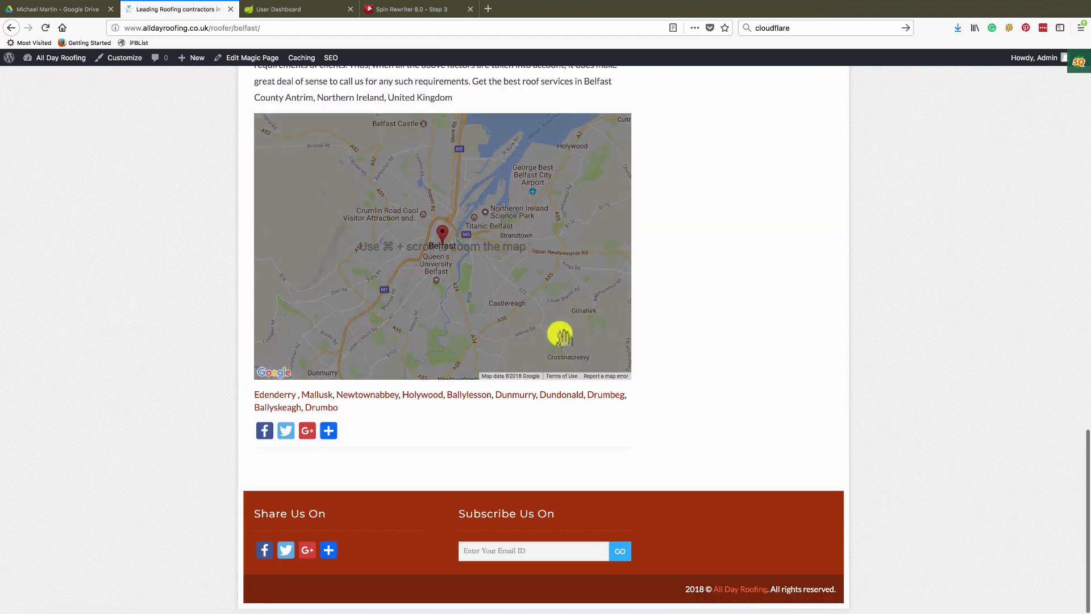
pyautogui.scroll(-2, 526, 227)
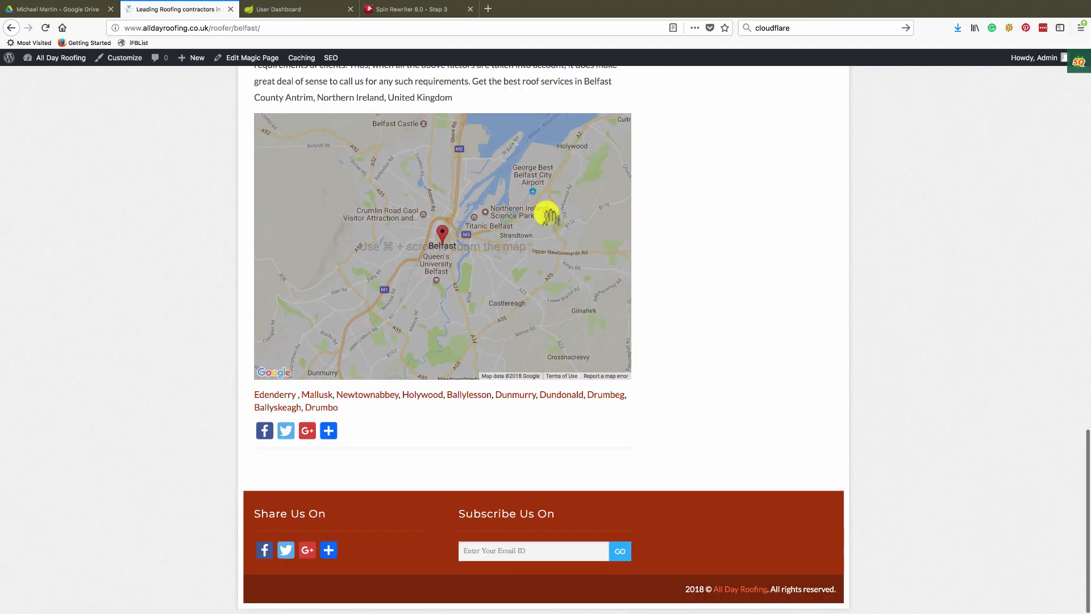
pyautogui.scroll(20, 699, 224)
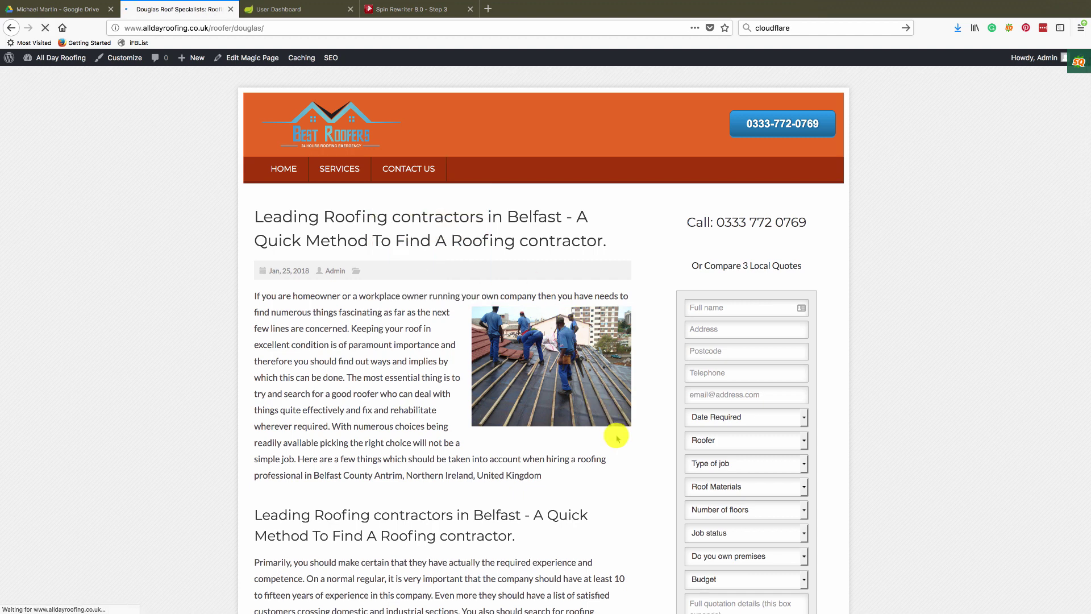
# Step: Open the Douglas page from the Contact Us links, examine its content and pan its map to check the location
pyautogui.scroll(-15, 620, 446)
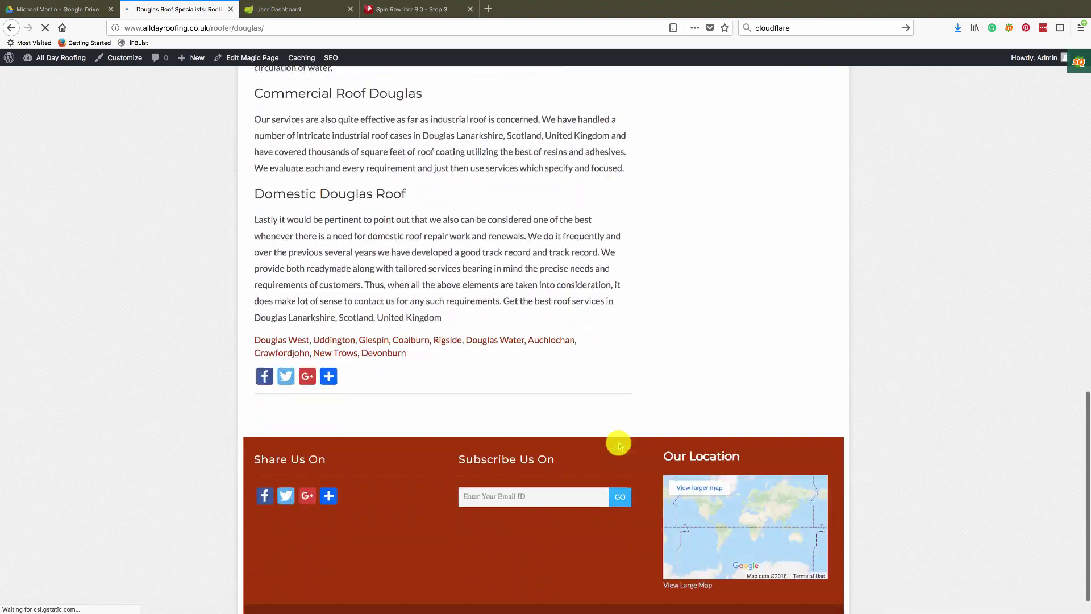
pyautogui.scroll(11, 591, 367)
pyautogui.scroll(-15, 594, 368)
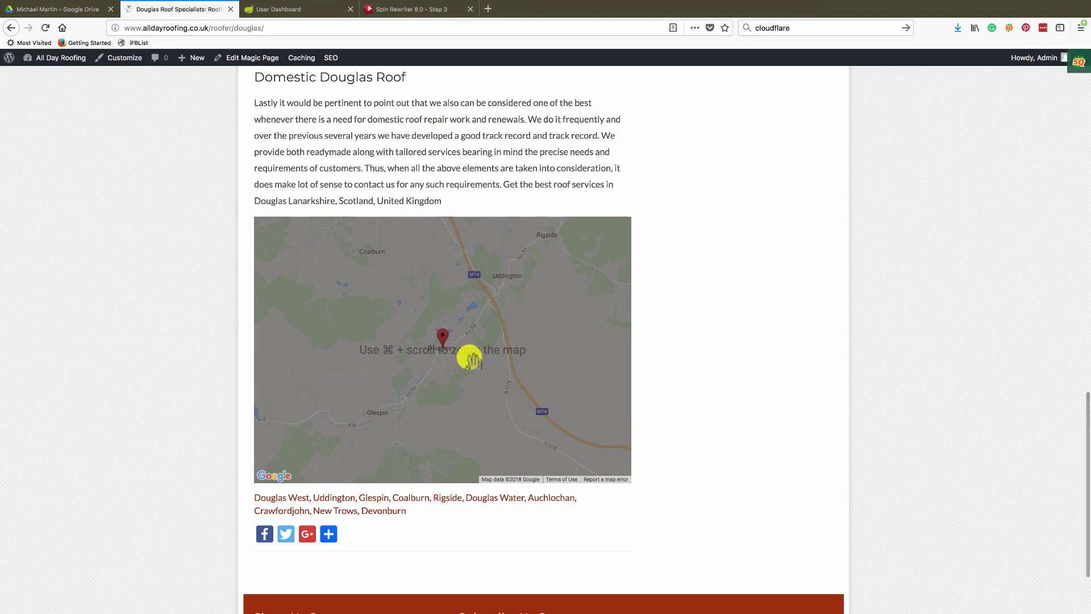
pyautogui.scroll(-1, 469, 358)
pyautogui.moveTo(410, 245); pyautogui.dragTo(506, 373)
pyautogui.moveTo(463, 299); pyautogui.dragTo(506, 419)
pyautogui.moveTo(464, 307); pyautogui.dragTo(497, 400)
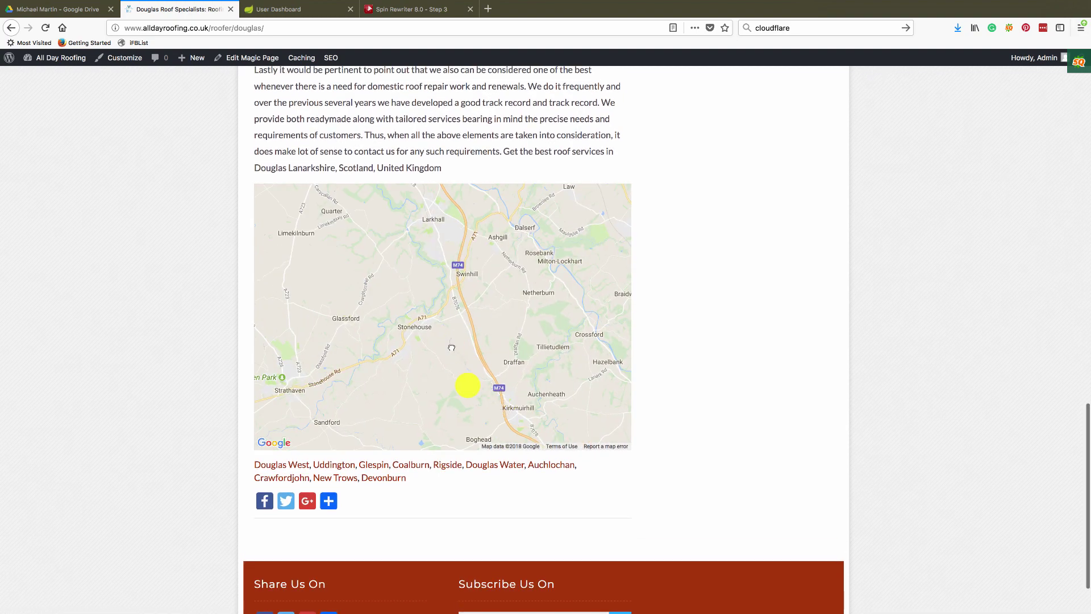
pyautogui.moveTo(450, 347); pyautogui.dragTo(499, 441)
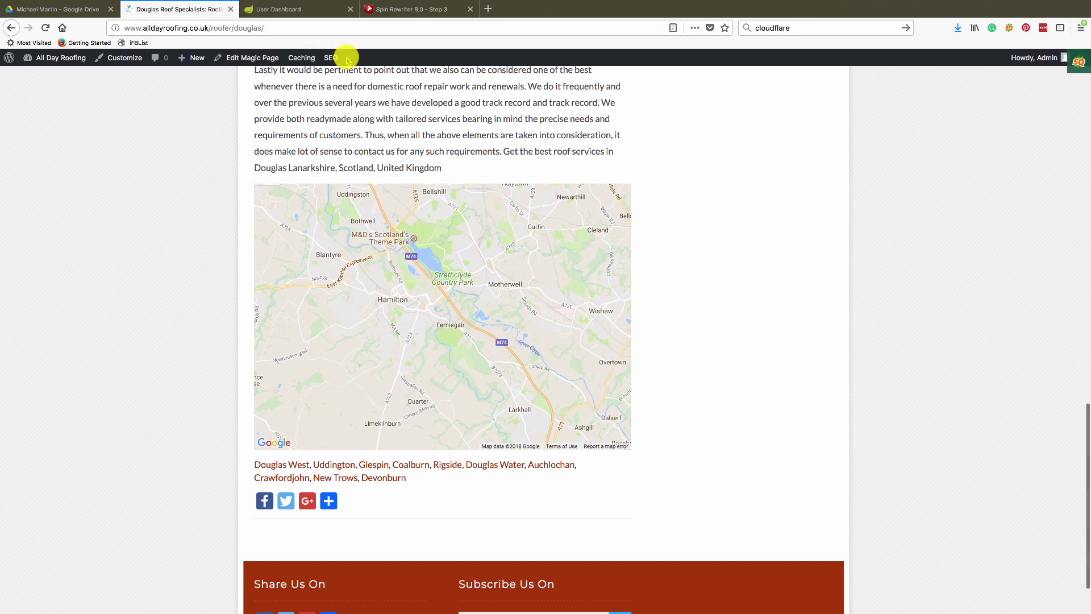
pyautogui.scroll(15, 117, 90)
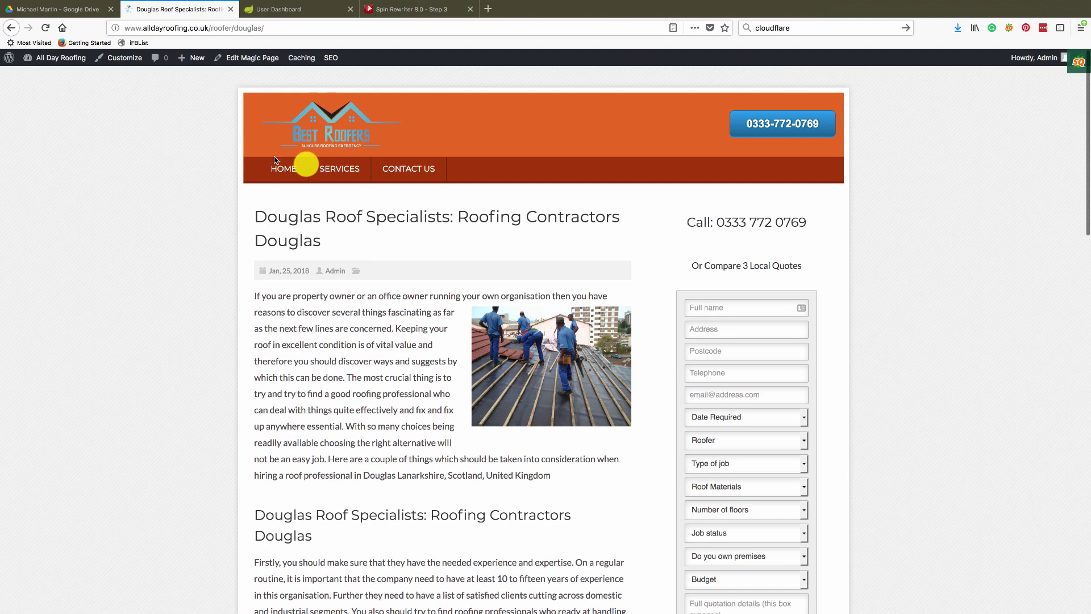
# Step: Open the Glasgow page from the Contact Us links and review its content from start to end
pyautogui.click(391, 252)
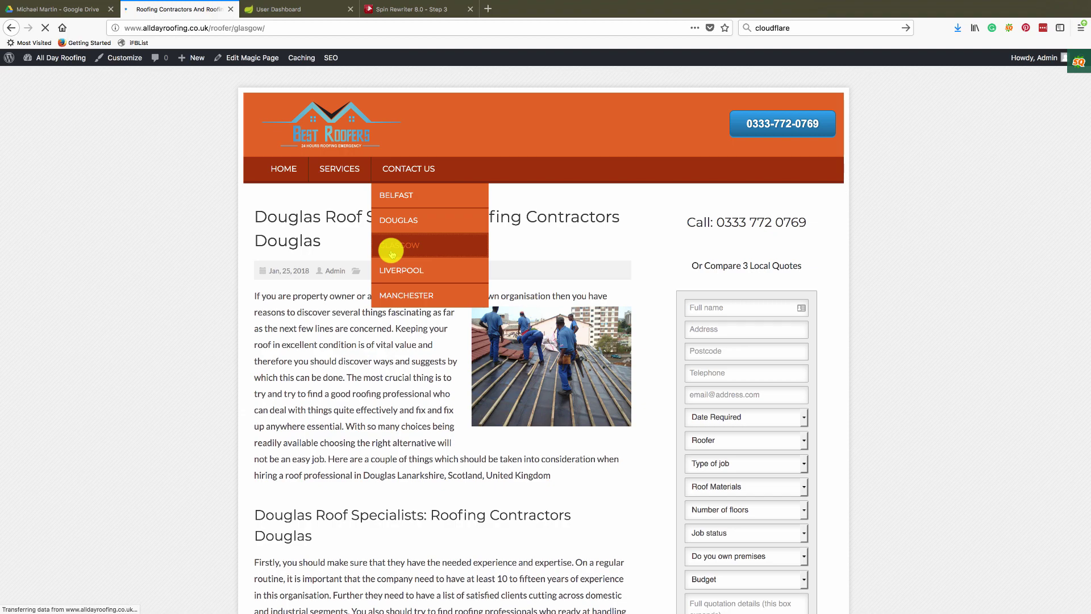
pyautogui.scroll(-20, 466, 341)
pyautogui.scroll(14, 455, 373)
pyautogui.scroll(-15, 435, 376)
pyautogui.scroll(15, 654, 233)
pyautogui.scroll(4, 665, 221)
# Step: Open the Liverpool page from the Contact Us links and review its spun text, images and map
pyautogui.moveTo(418, 130)
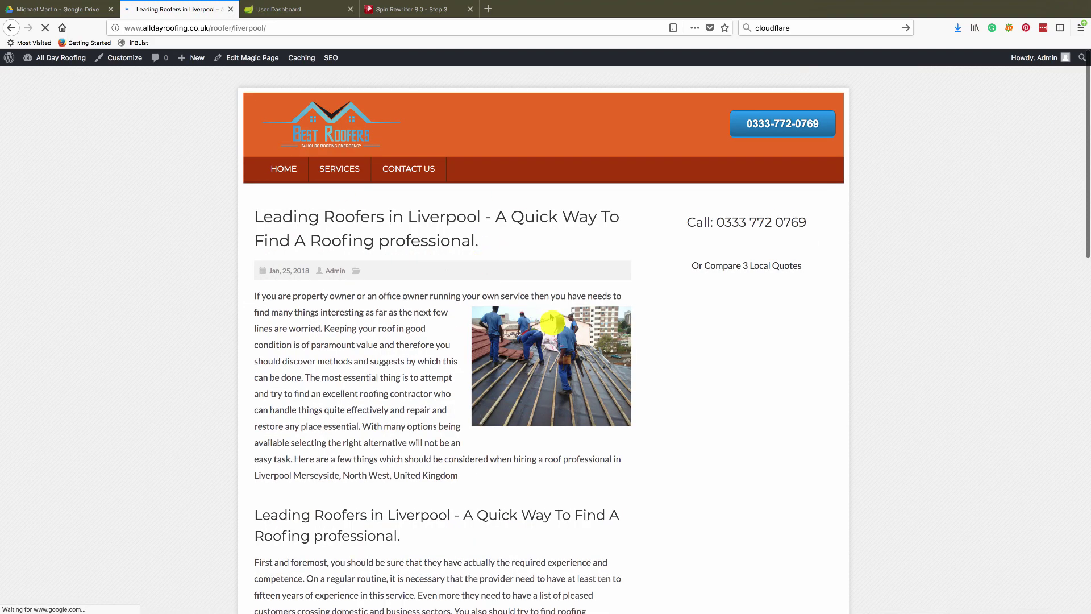
pyautogui.scroll(-9, 554, 323)
pyautogui.scroll(-8, 692, 295)
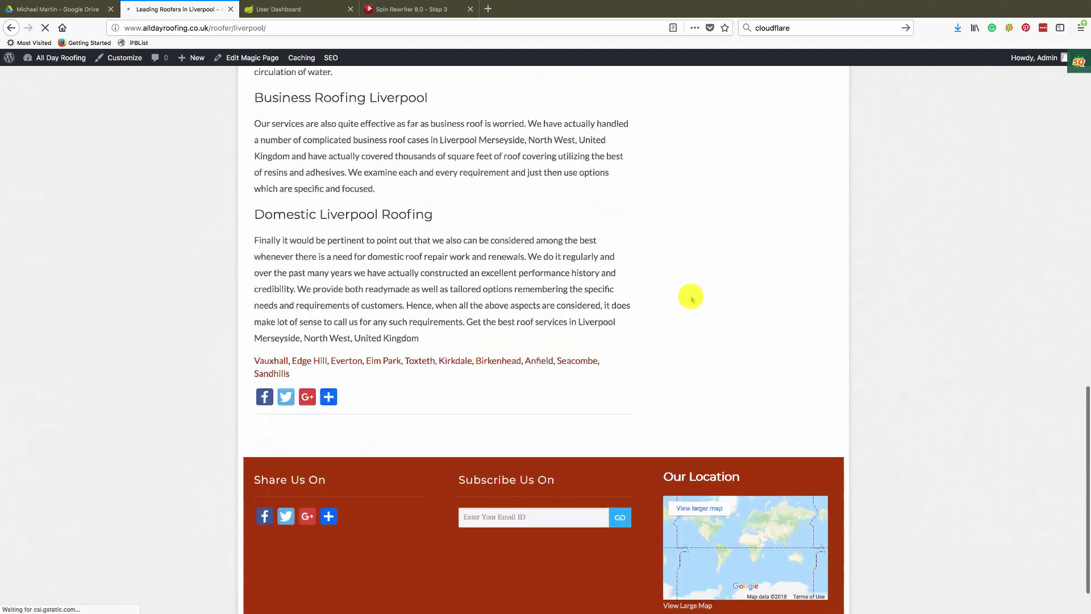
pyautogui.scroll(-8, 560, 361)
pyautogui.scroll(-4, 562, 355)
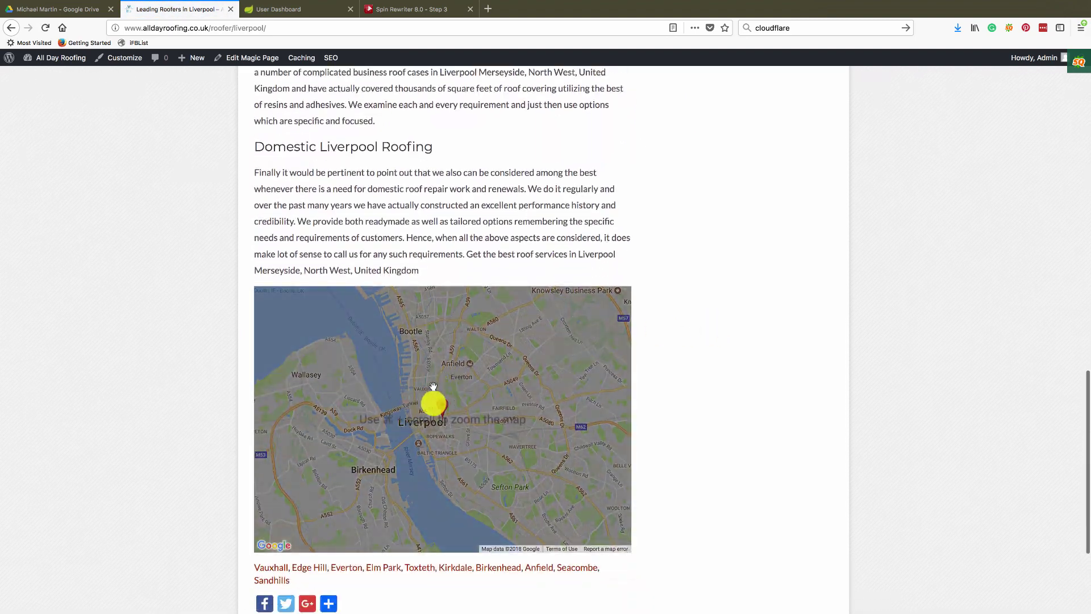
pyautogui.scroll(5, 726, 317)
pyautogui.scroll(10, 731, 320)
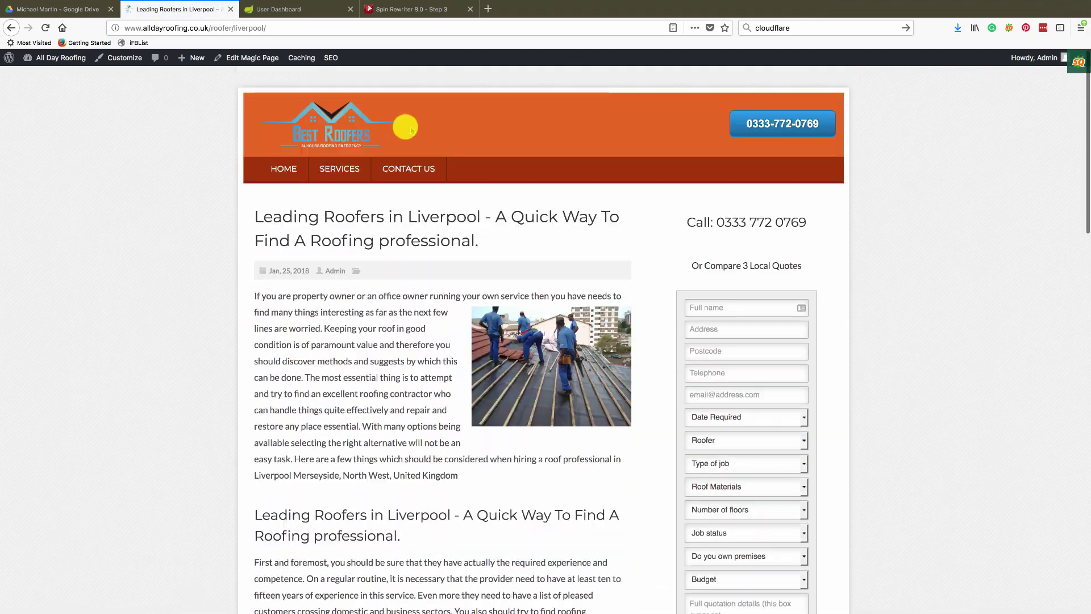
# Step: Open the Manchester page from the Contact Us links and review its text, map and nearby-town links
pyautogui.moveTo(408, 169)
pyautogui.click(415, 302)
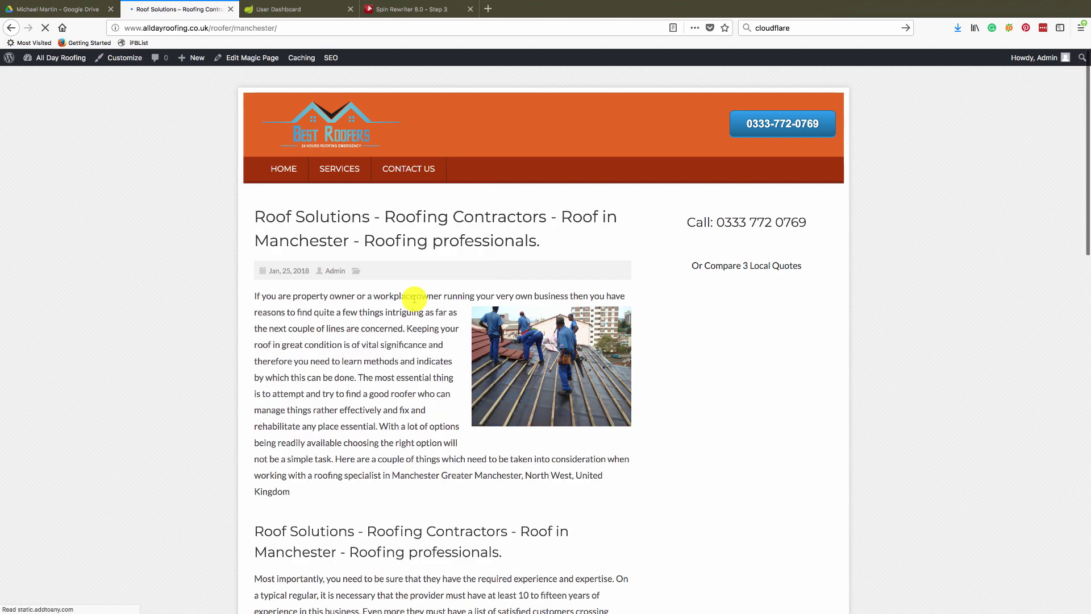
pyautogui.scroll(-15, 669, 438)
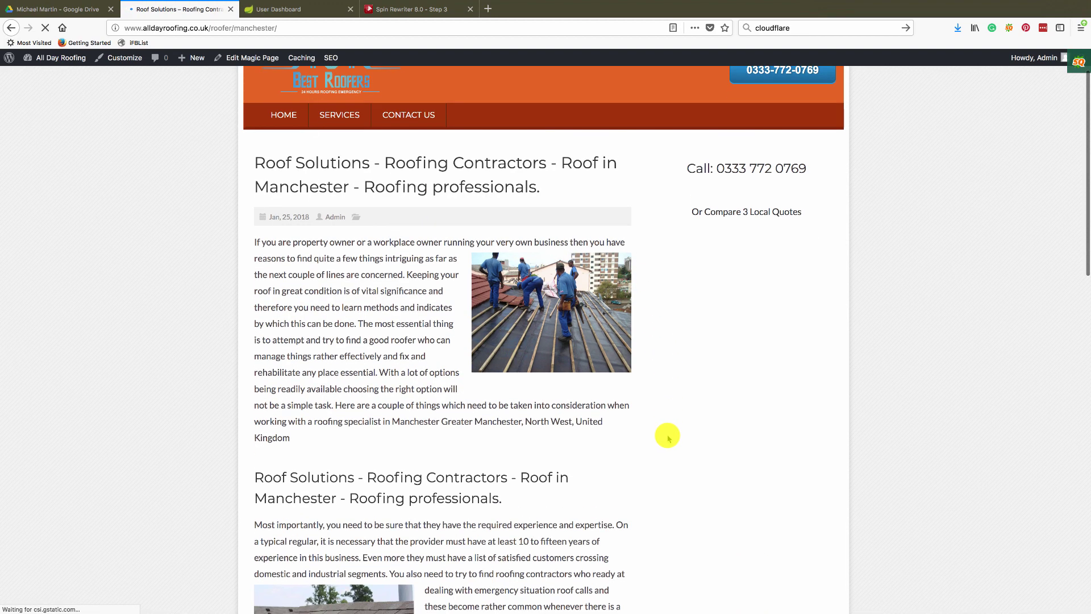
pyautogui.scroll(-4, 668, 438)
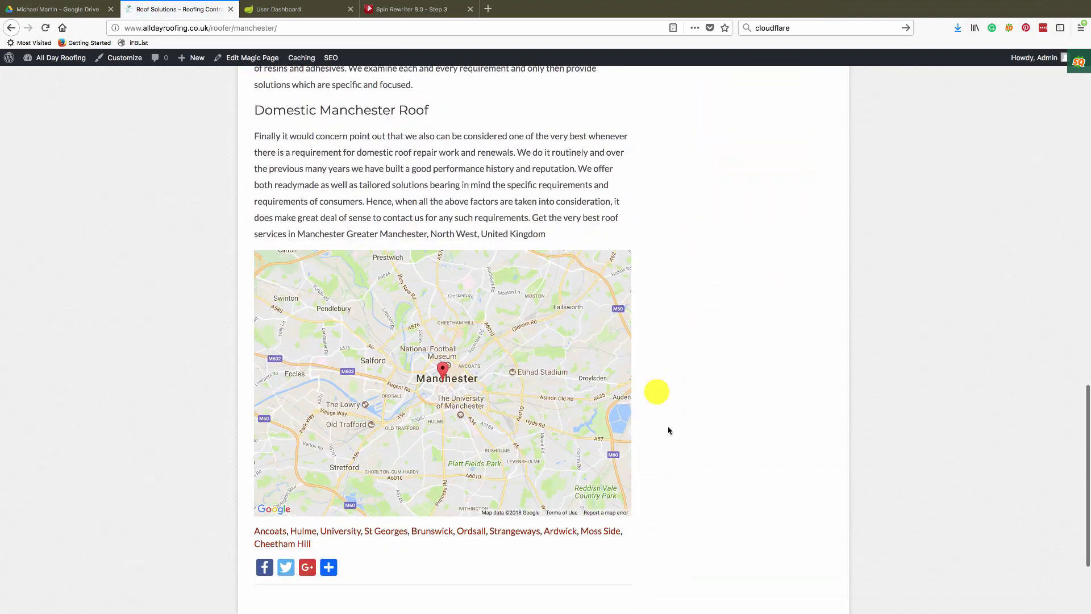
pyautogui.scroll(20, 648, 314)
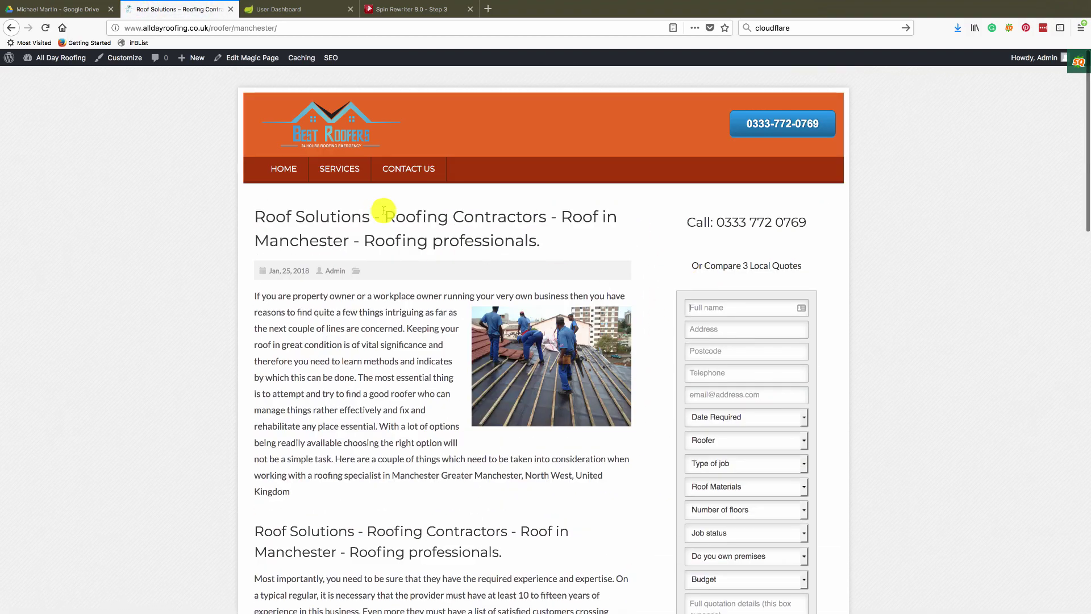
# Step: Return to the WordPress dashboard, open the Magic Page locations list and search it for douglas
pyautogui.moveTo(409, 168)
pyautogui.moveTo(43, 64)
pyautogui.click(45, 75)
pyautogui.moveTo(46, 180)
pyautogui.click(104, 197)
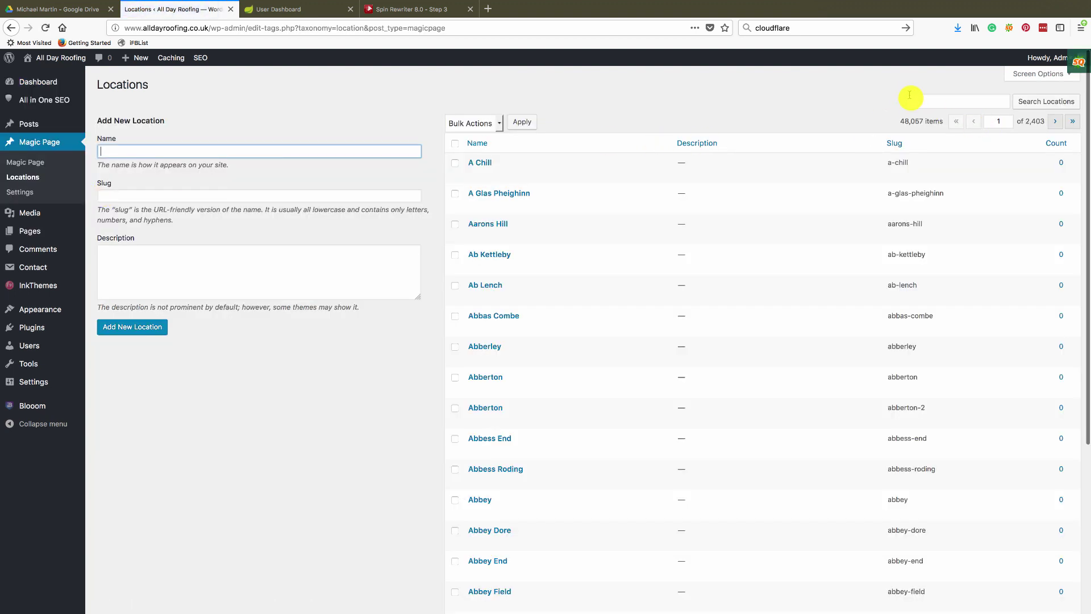
pyautogui.click(915, 101)
pyautogui.write('dou')
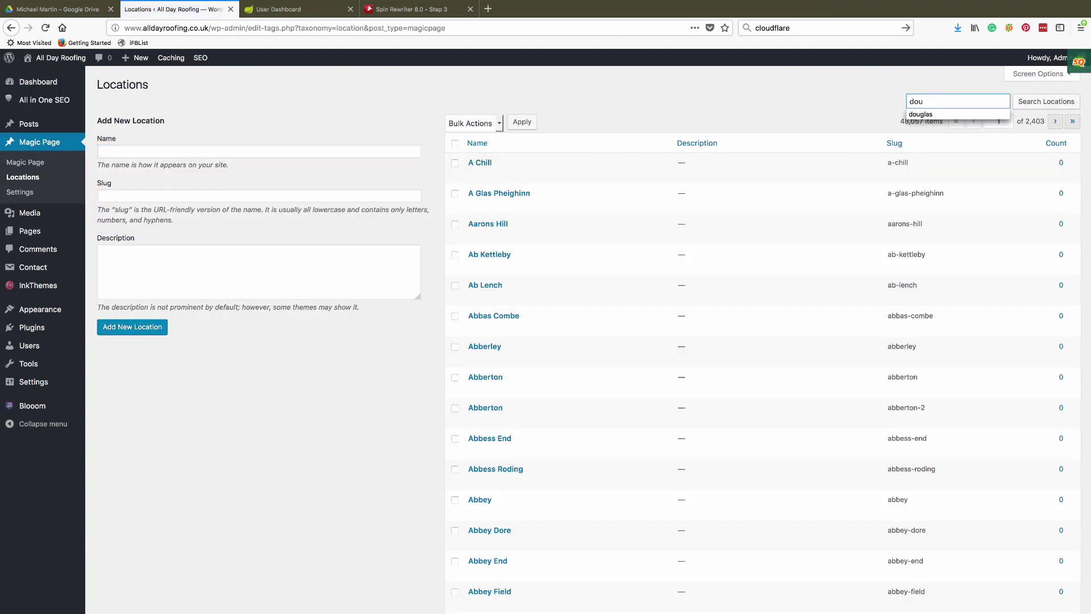
pyautogui.write('glas')
pyautogui.click(1026, 102)
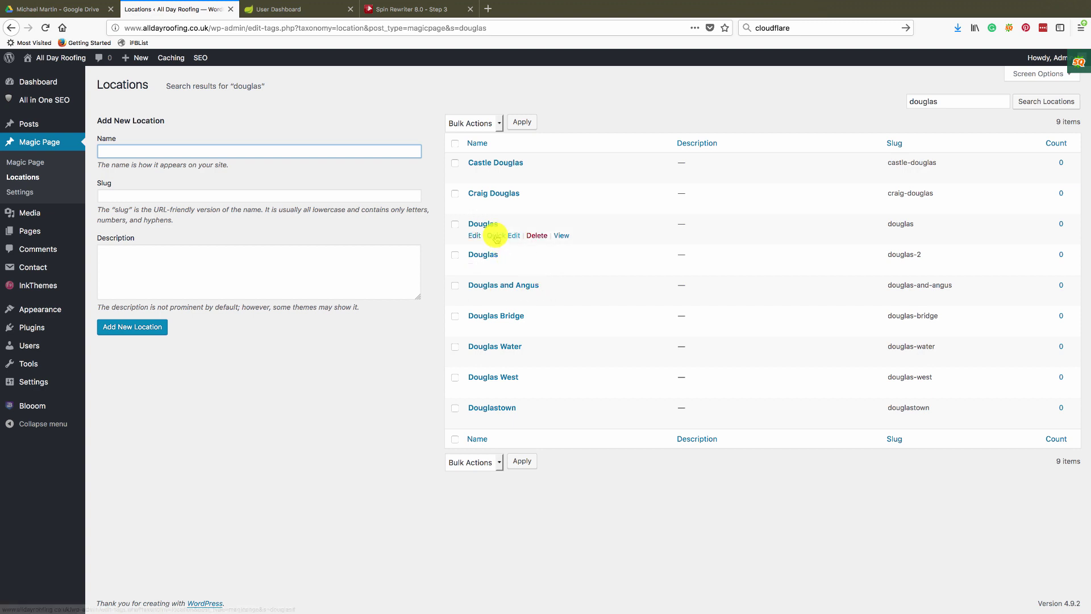
# Step: Compare the slugs of the two Douglas locations and view the douglas-2 page, checking its text and map
pyautogui.moveTo(889, 224); pyautogui.dragTo(918, 227)
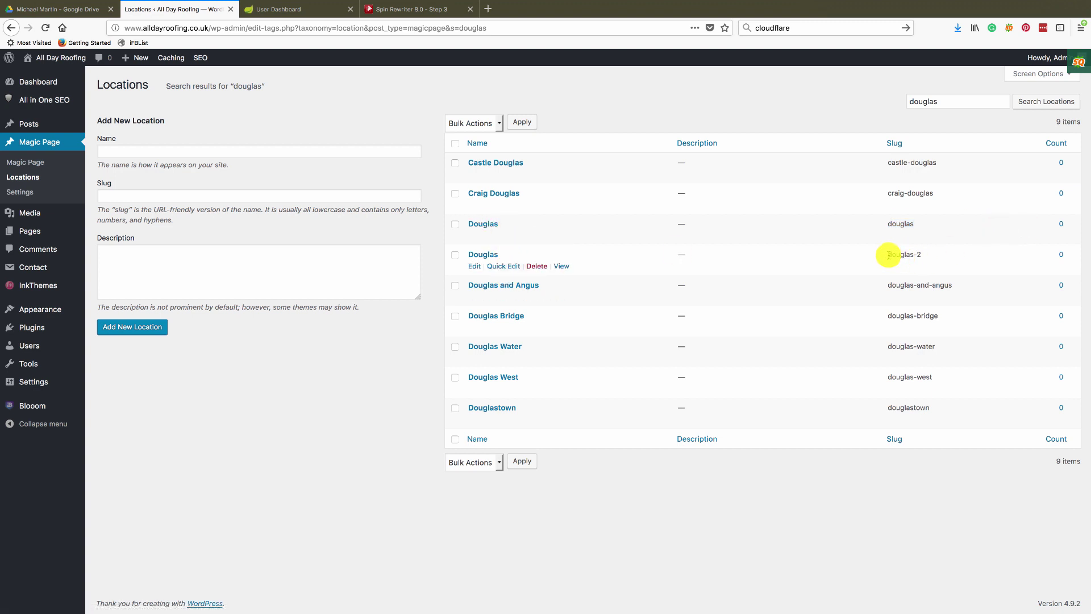
pyautogui.moveTo(919, 254); pyautogui.dragTo(923, 254)
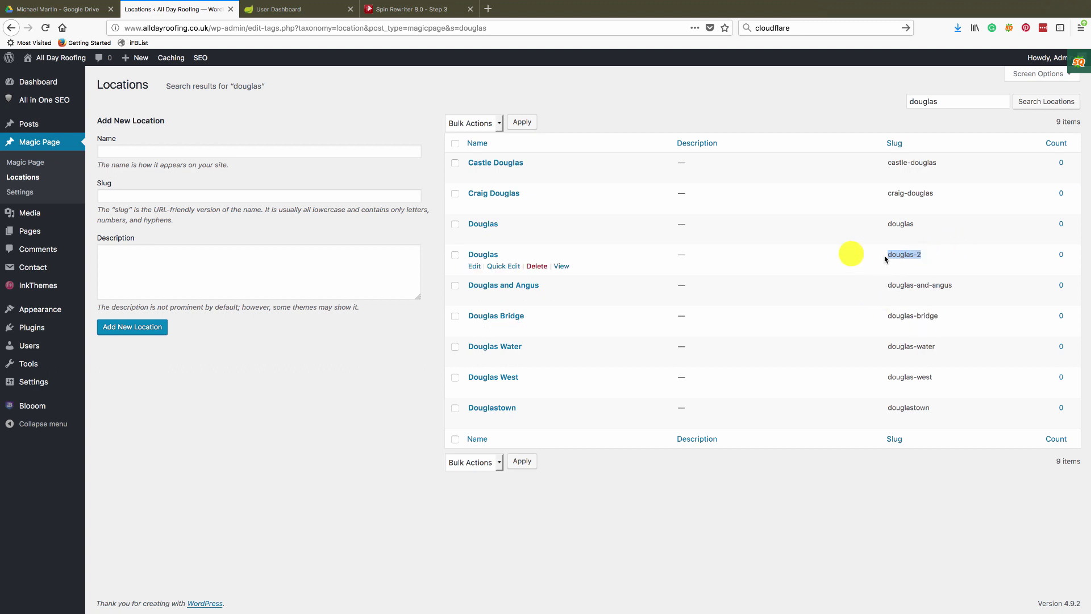
pyautogui.click(562, 268)
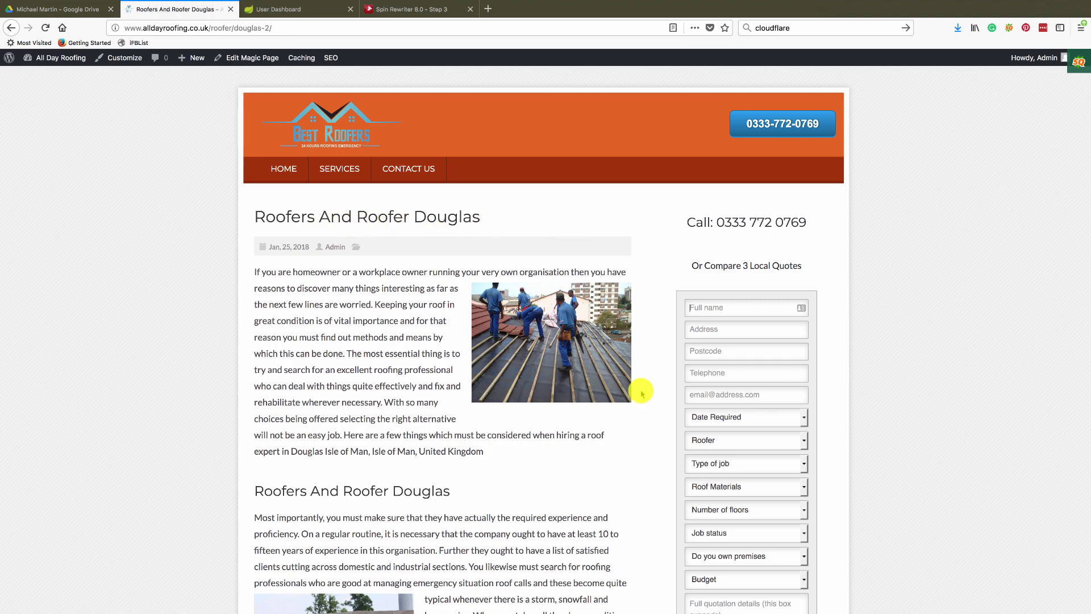
pyautogui.scroll(-15, 641, 369)
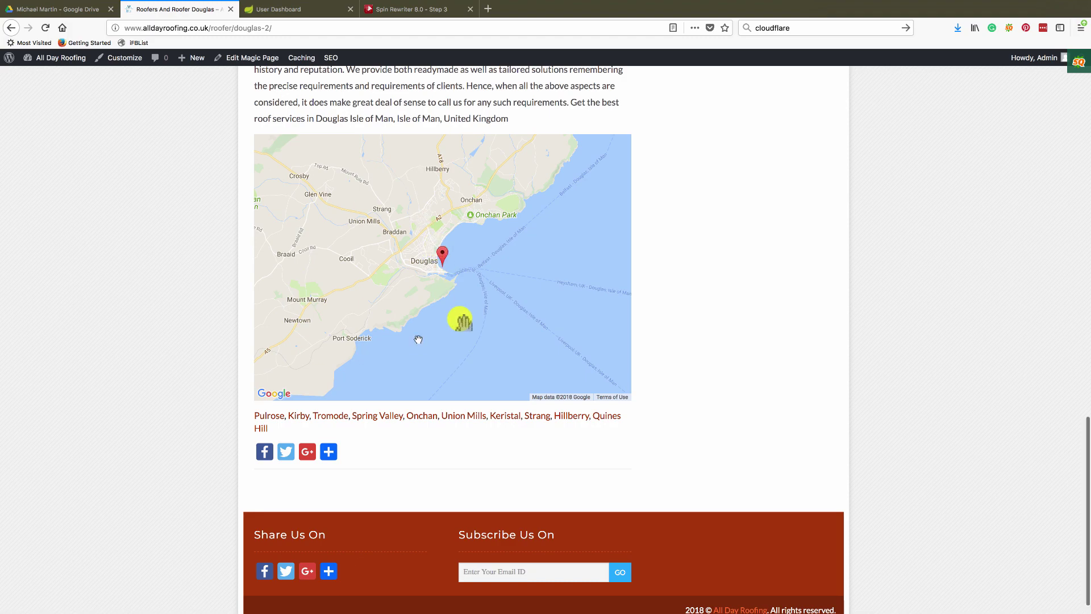
pyautogui.scroll(15, 768, 295)
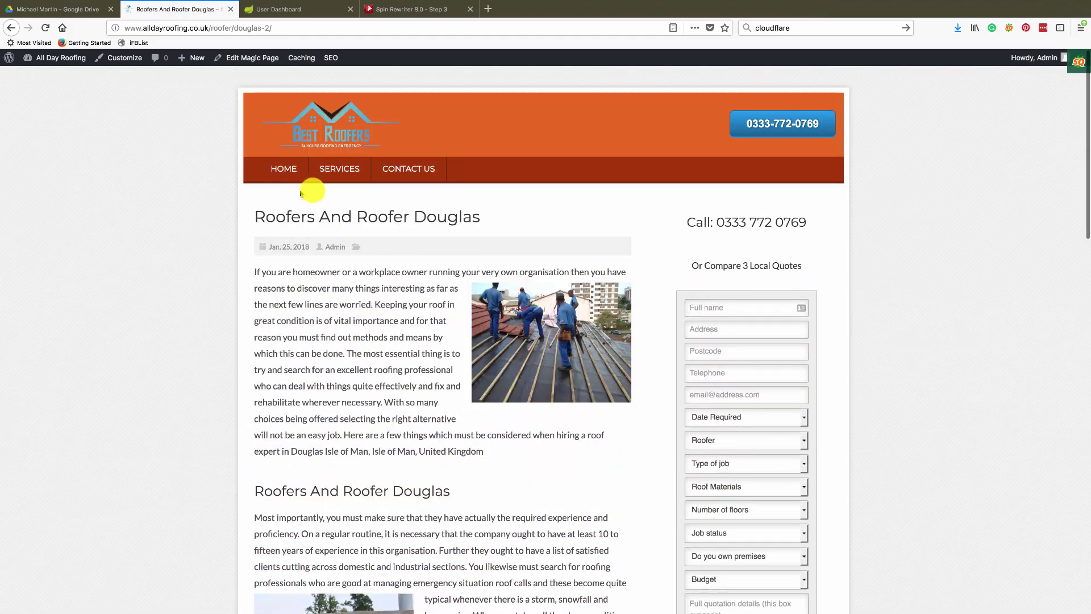
# Step: In Menu 1, change the ending of the Douglas link's URL to roofer/douglas-2 and save the menu
pyautogui.moveTo(57, 57)
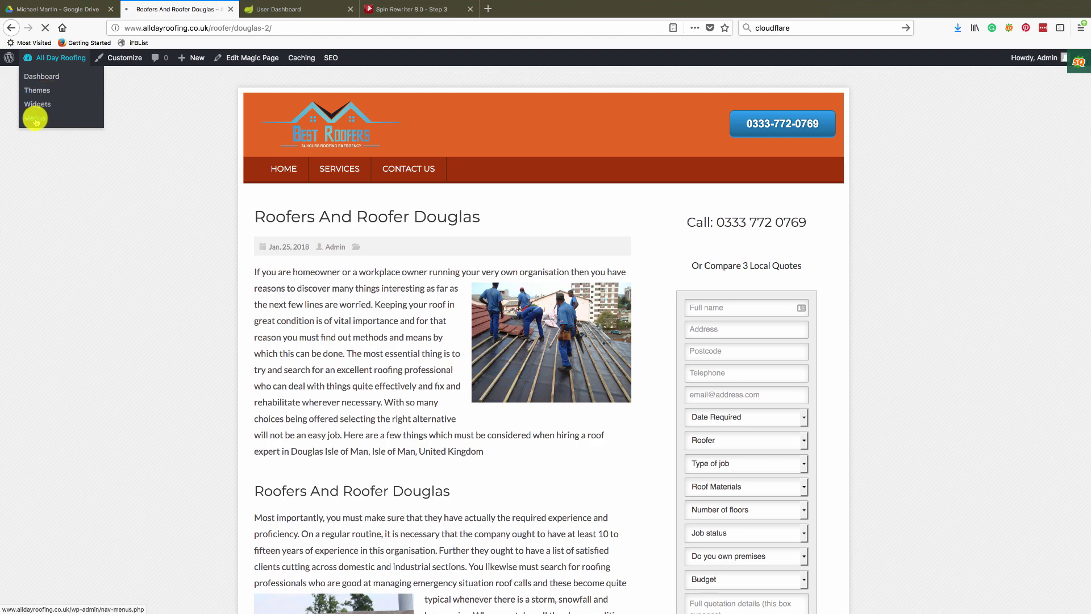
pyautogui.scroll(-3, 425, 380)
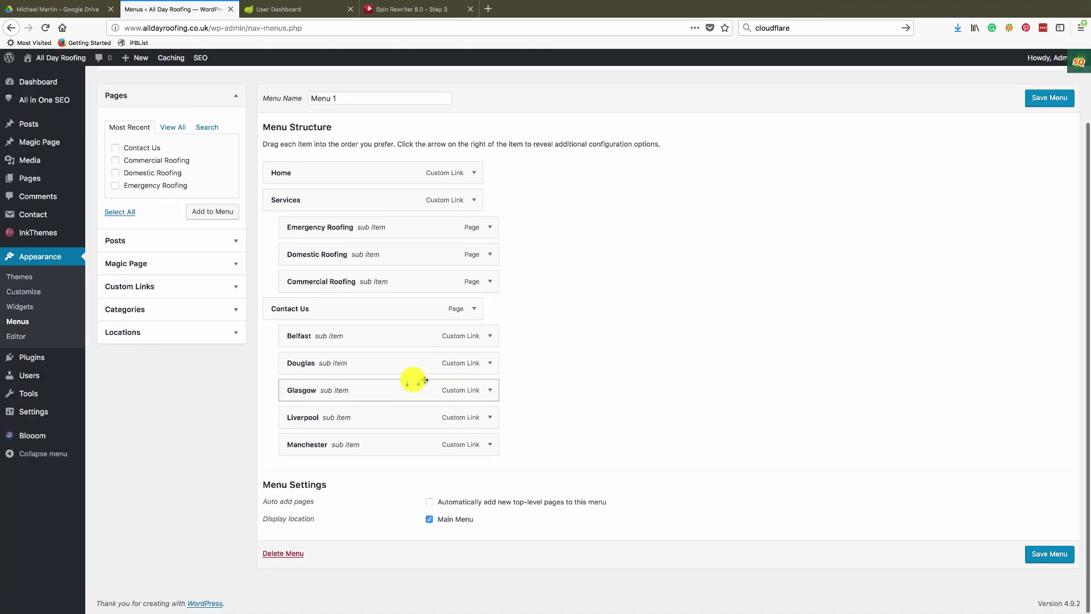
pyautogui.click(480, 364)
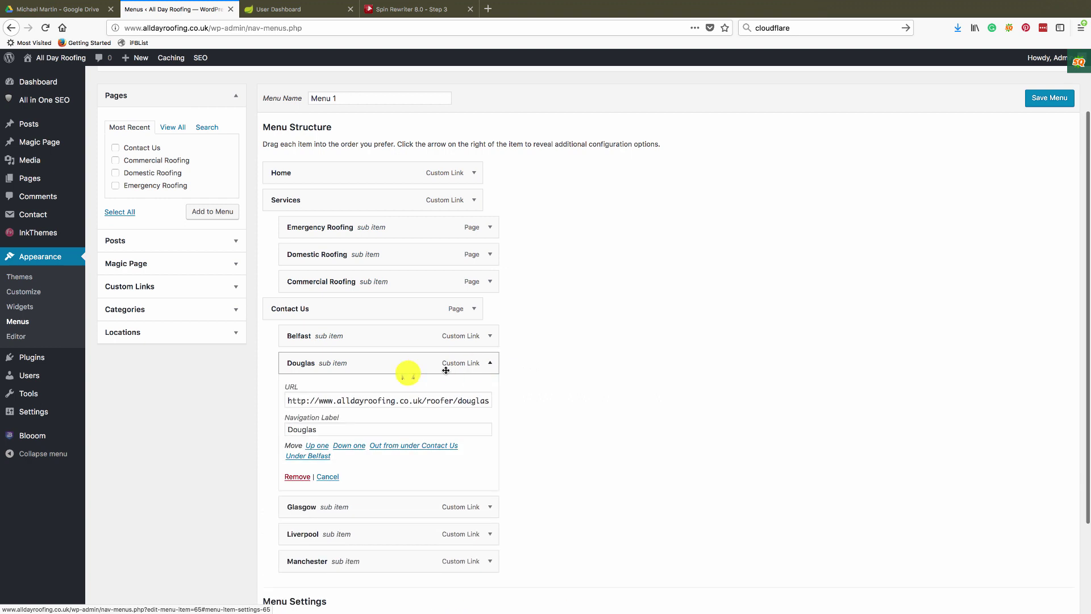
pyautogui.moveTo(457, 400); pyautogui.dragTo(503, 403)
pyautogui.doubleClick(466, 400)
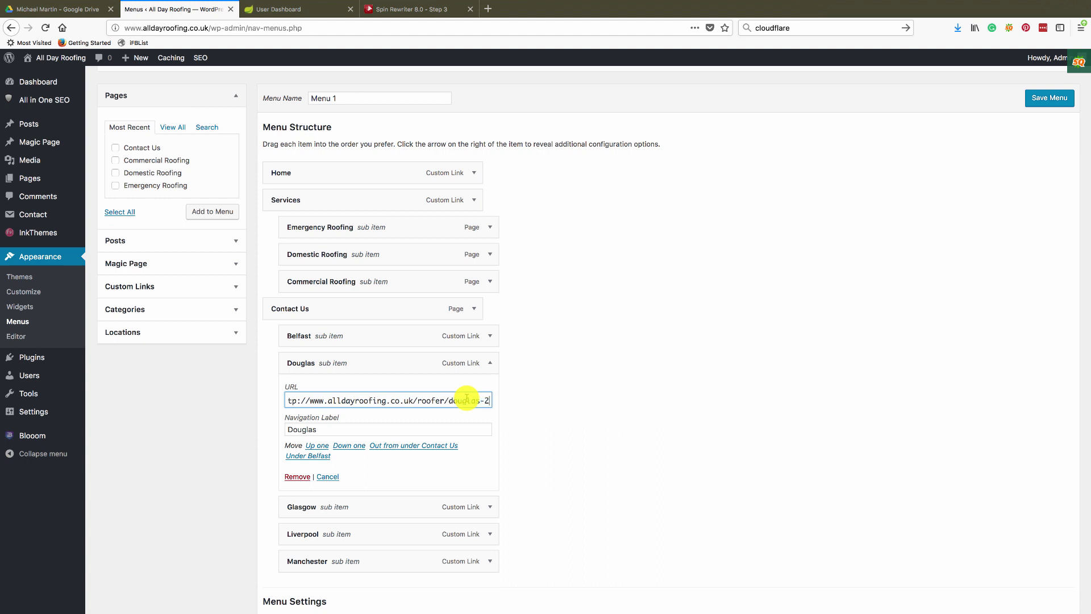
pyautogui.moveTo(470, 400); pyautogui.dragTo(515, 404)
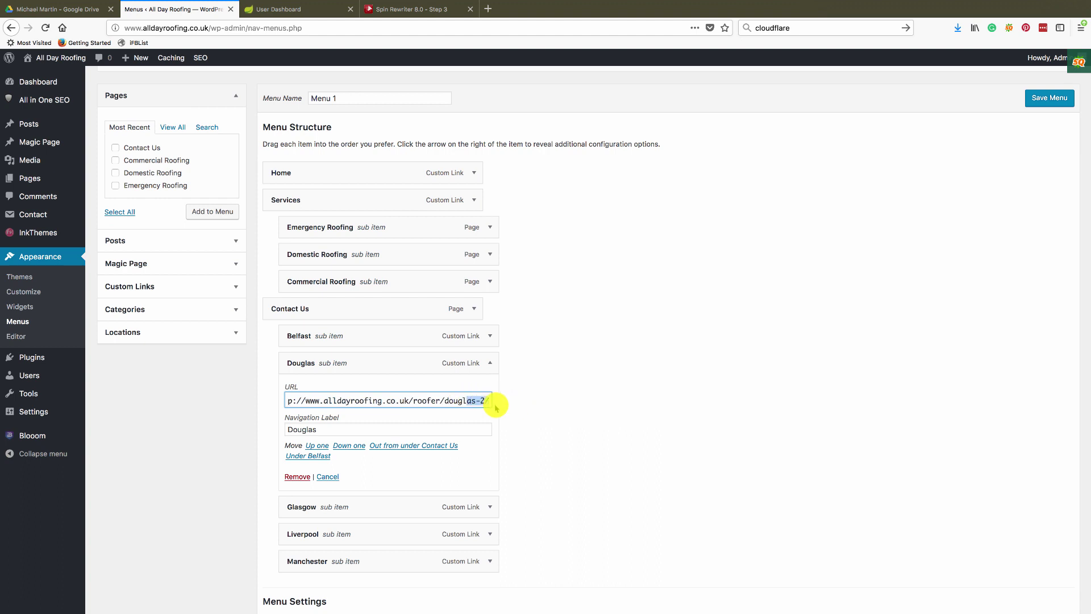
pyautogui.click(489, 415)
pyautogui.click(1038, 100)
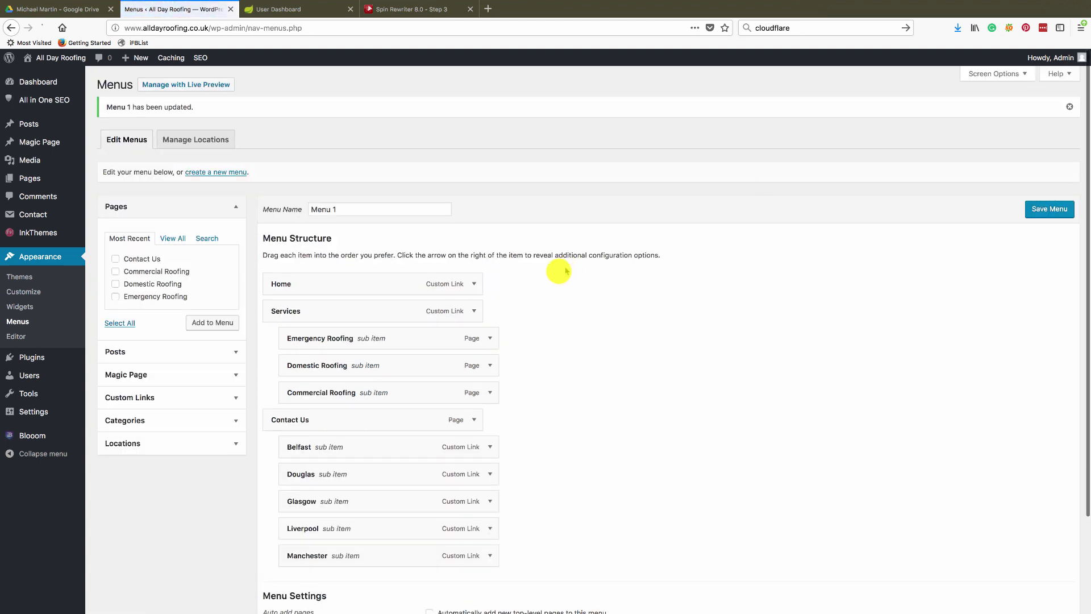
# Step: View the live site, open the Douglas page from the Contact Us links and review its text, map and nearby-town links
pyautogui.click(47, 58)
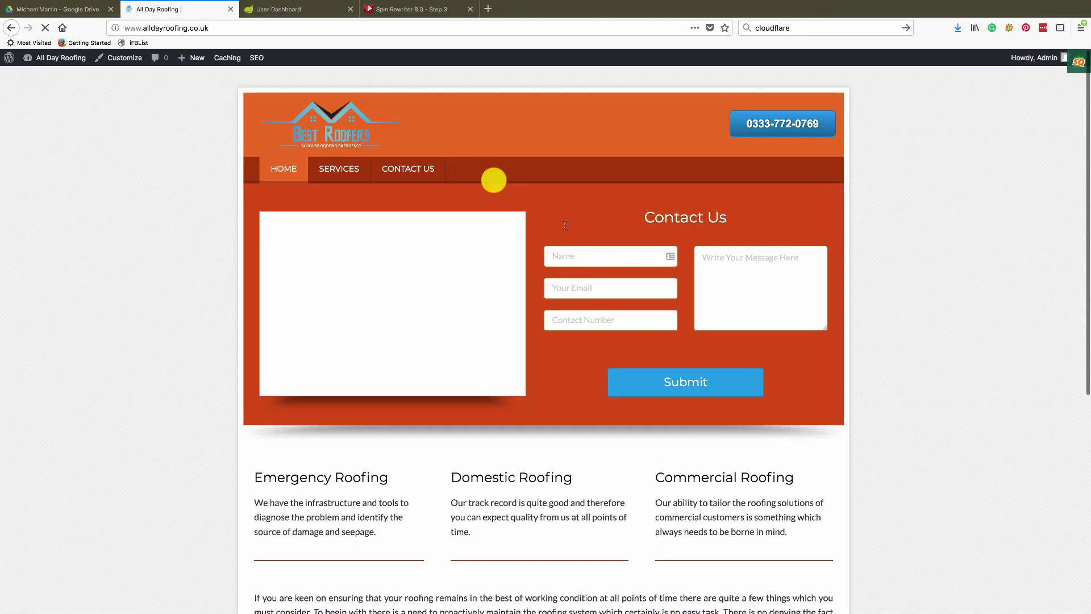
pyautogui.moveTo(408, 169)
pyautogui.click(390, 220)
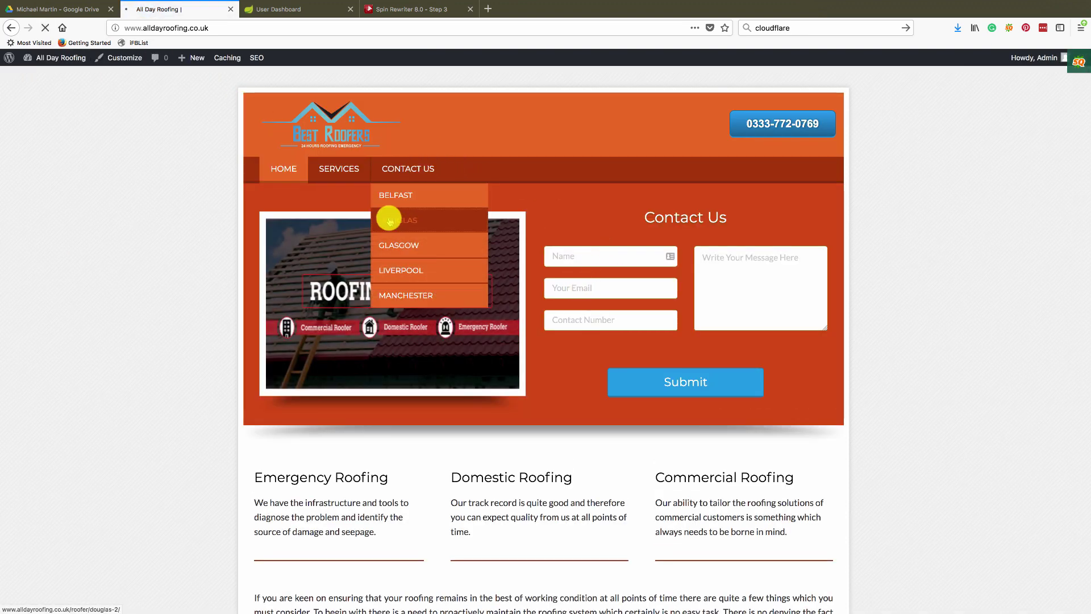
pyautogui.scroll(-15, 677, 418)
pyautogui.scroll(10, 678, 421)
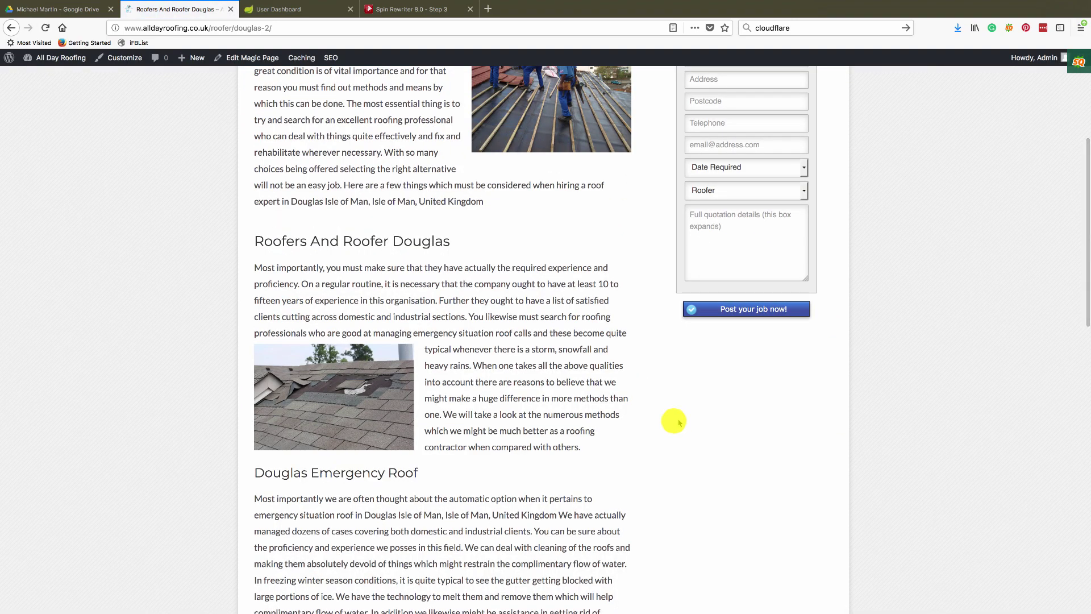
pyautogui.scroll(-12, 679, 421)
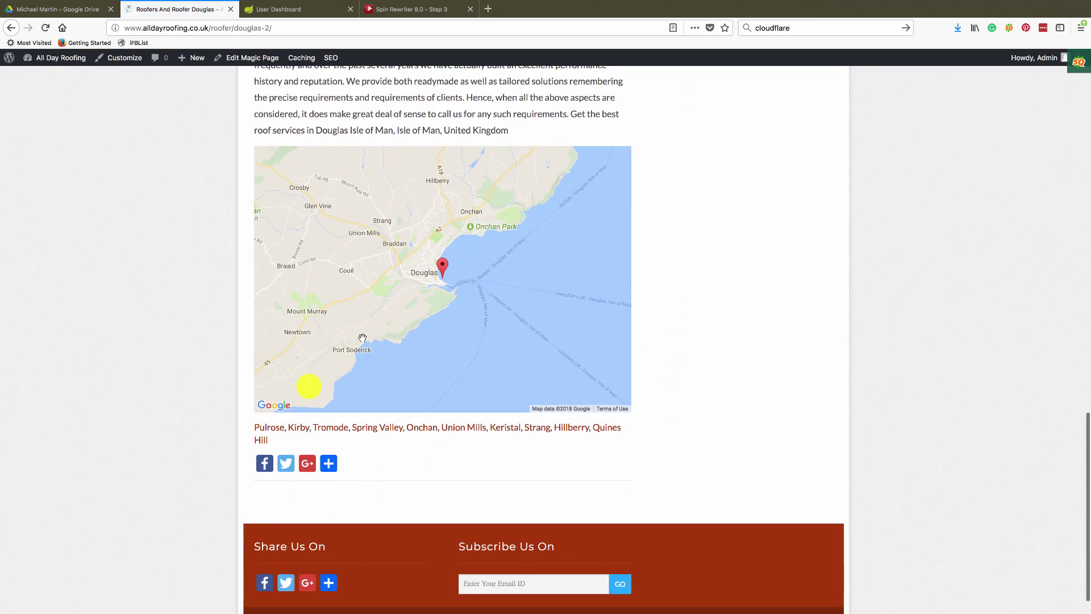
pyautogui.scroll(17, 772, 316)
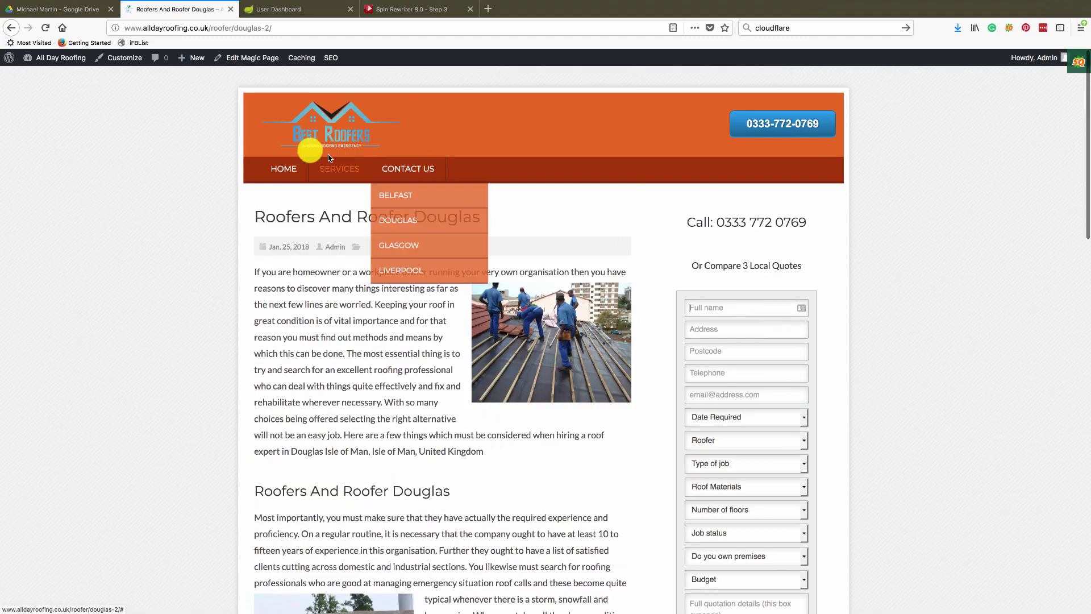
# Step: Visit the WordPress dashboard, return to the site's home page and view the roofing pages listed under Services
pyautogui.moveTo(54, 59)
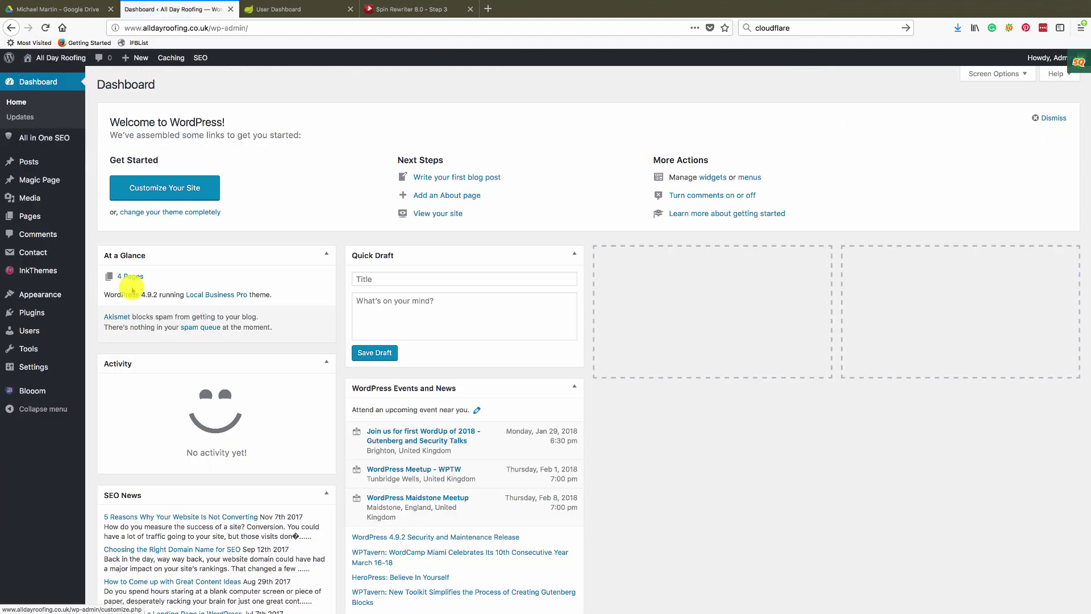
pyautogui.moveTo(54, 163)
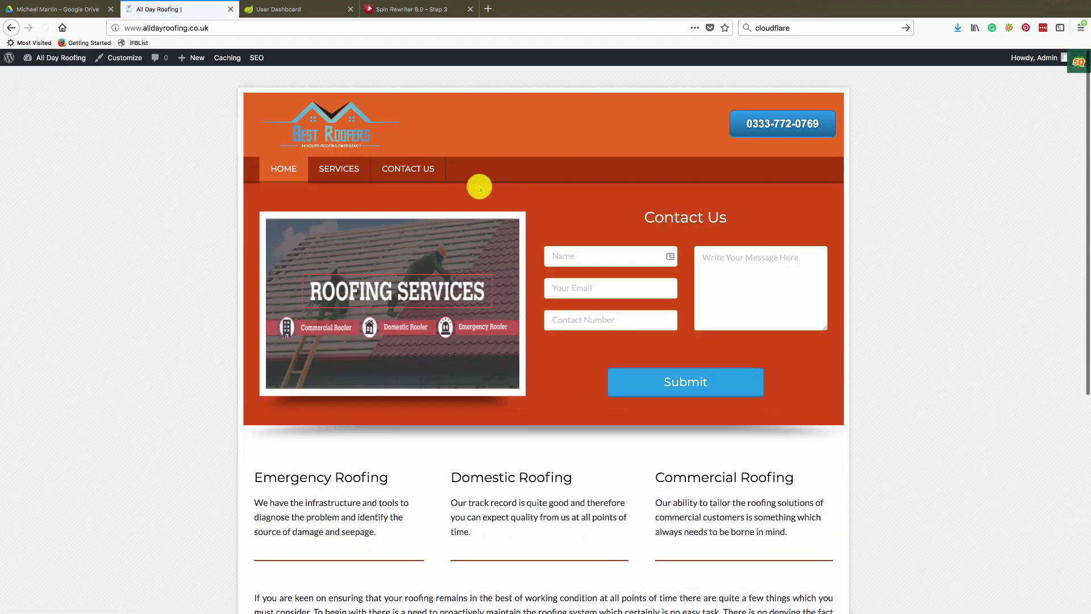
pyautogui.moveTo(316, 180)
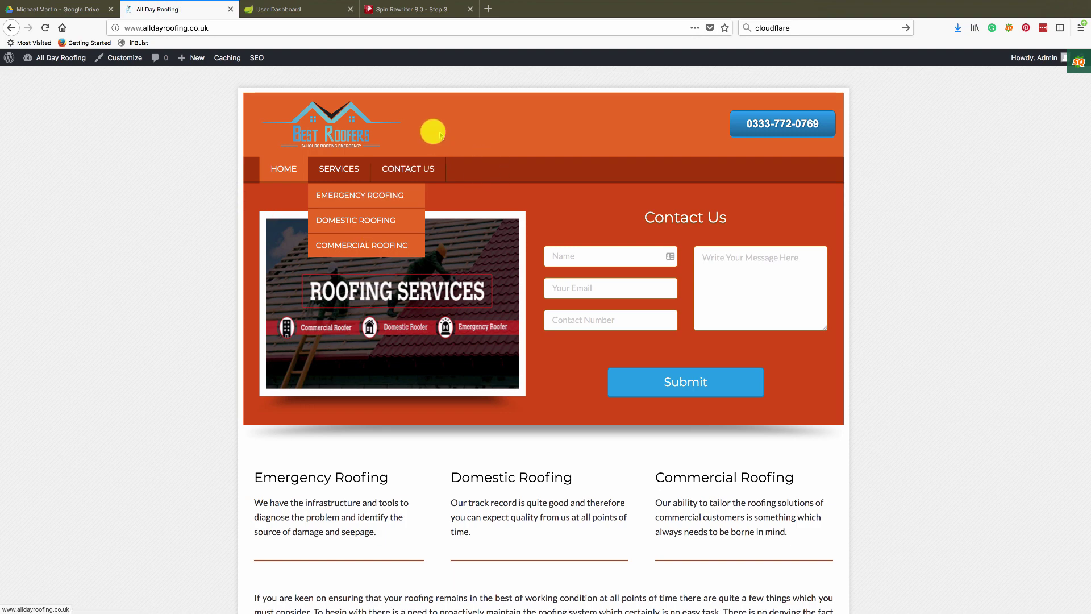
# Step: Open the Belfast page from the Contact Us links and review its spun text, images, map, nearby-town links and quote form
pyautogui.moveTo(404, 200)
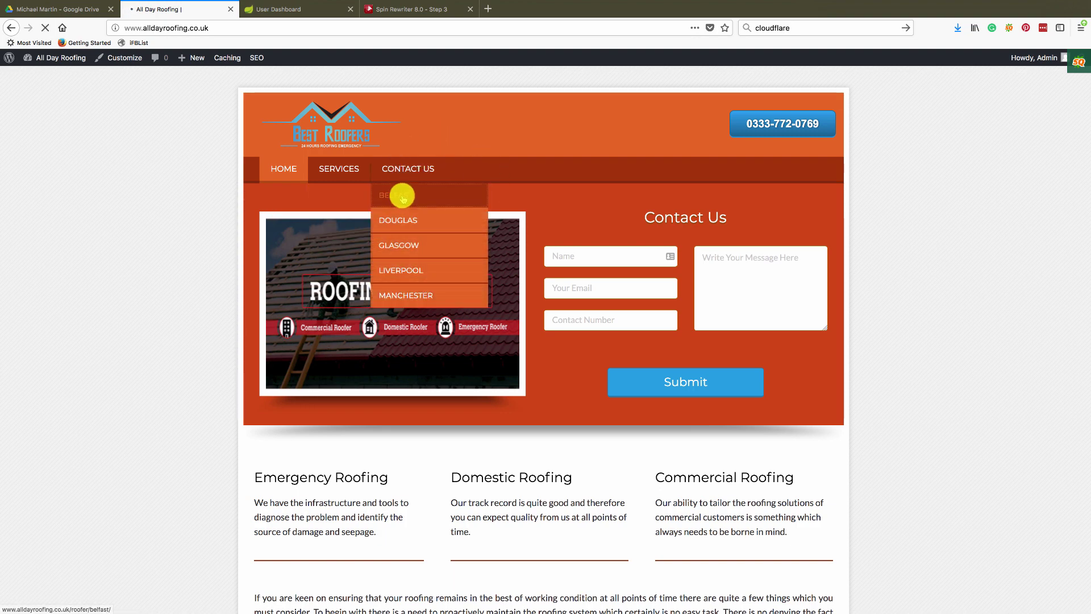
pyautogui.click(404, 198)
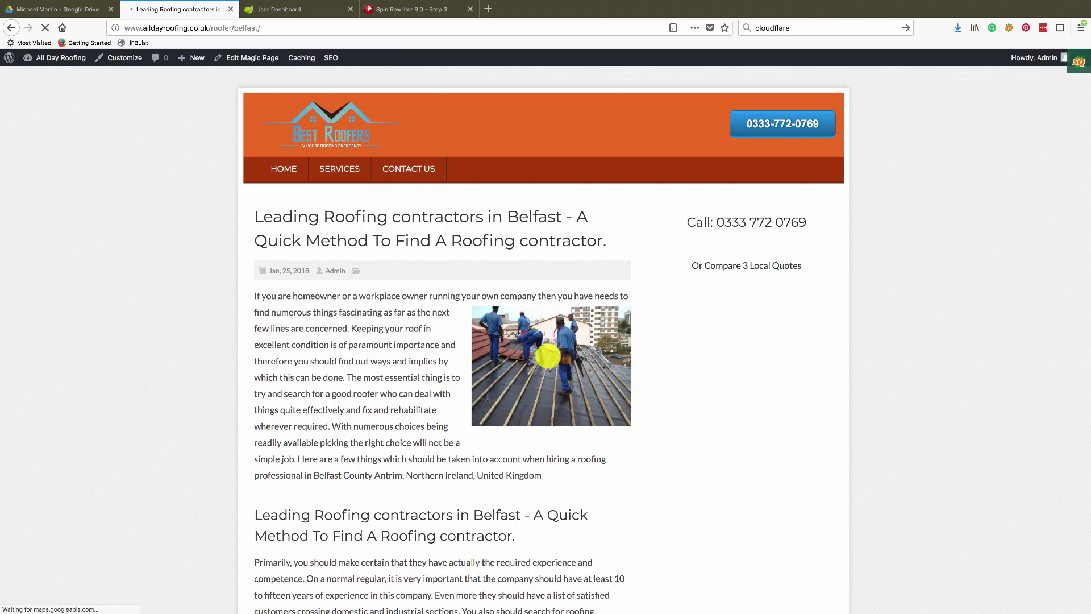
pyautogui.scroll(-20, 392, 387)
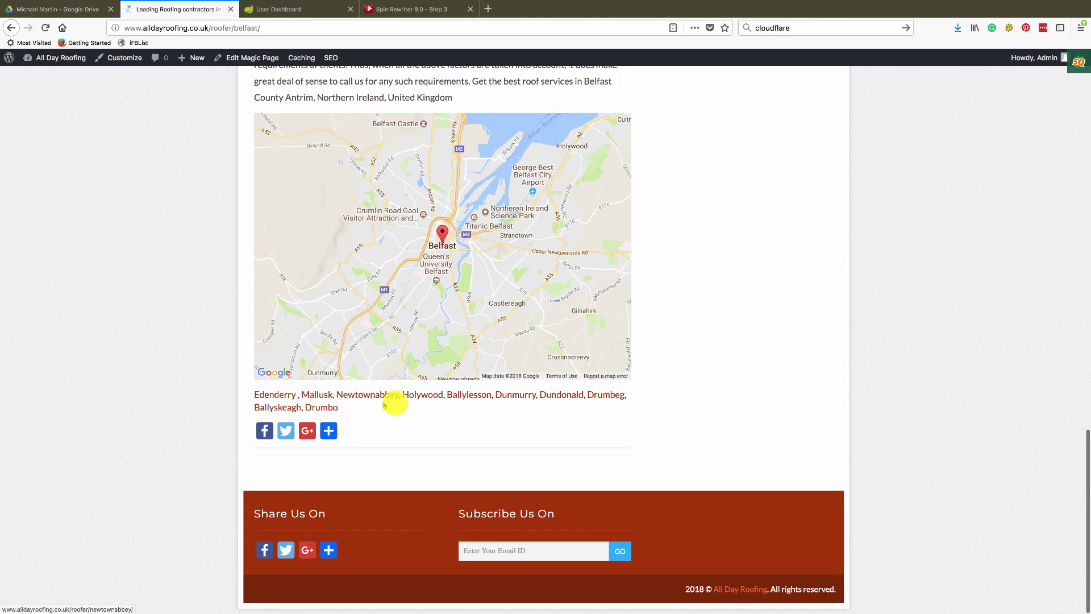
pyautogui.scroll(1, 717, 307)
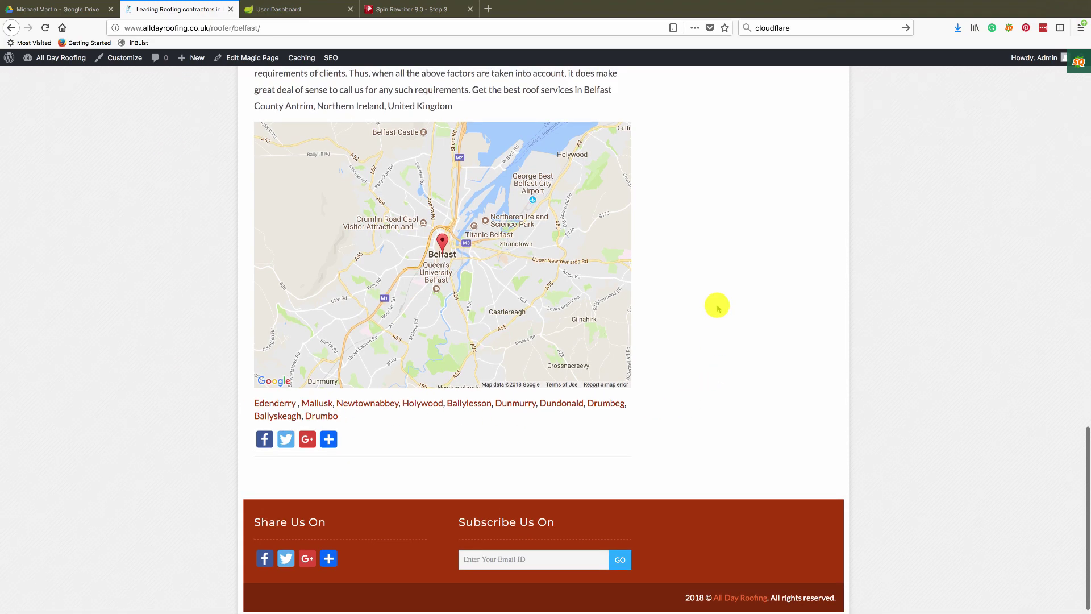
pyautogui.scroll(20, 717, 307)
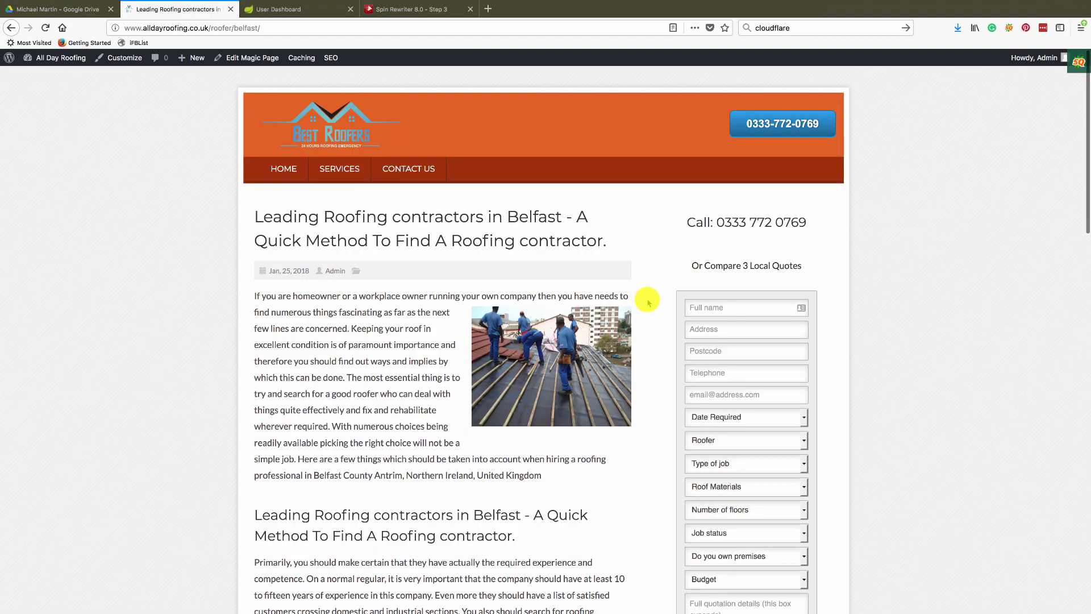
pyautogui.scroll(-20, 645, 492)
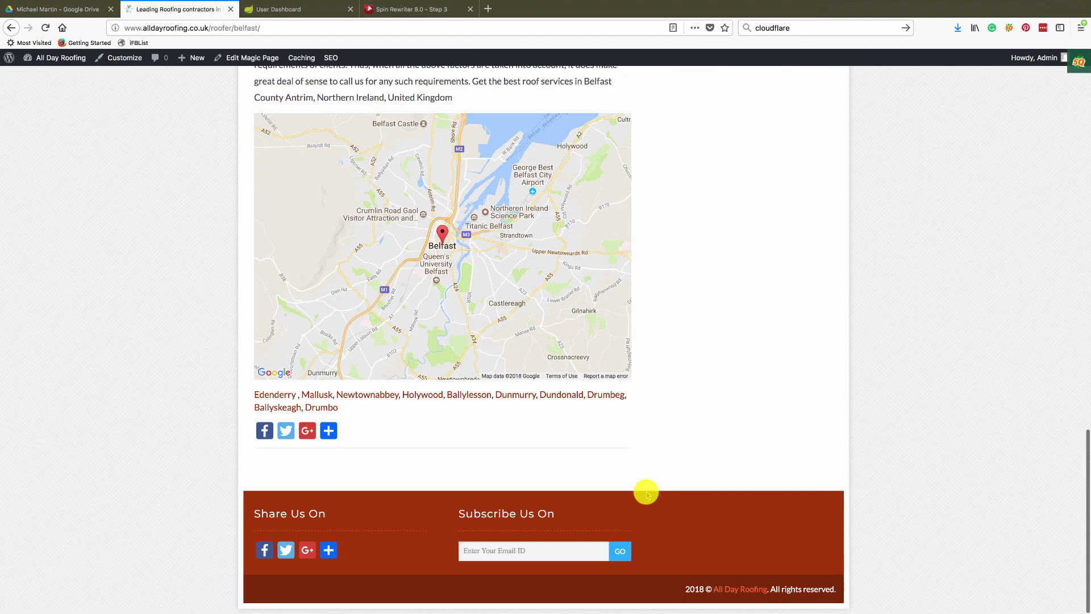
pyautogui.scroll(20, 554, 399)
pyautogui.moveTo(406, 171)
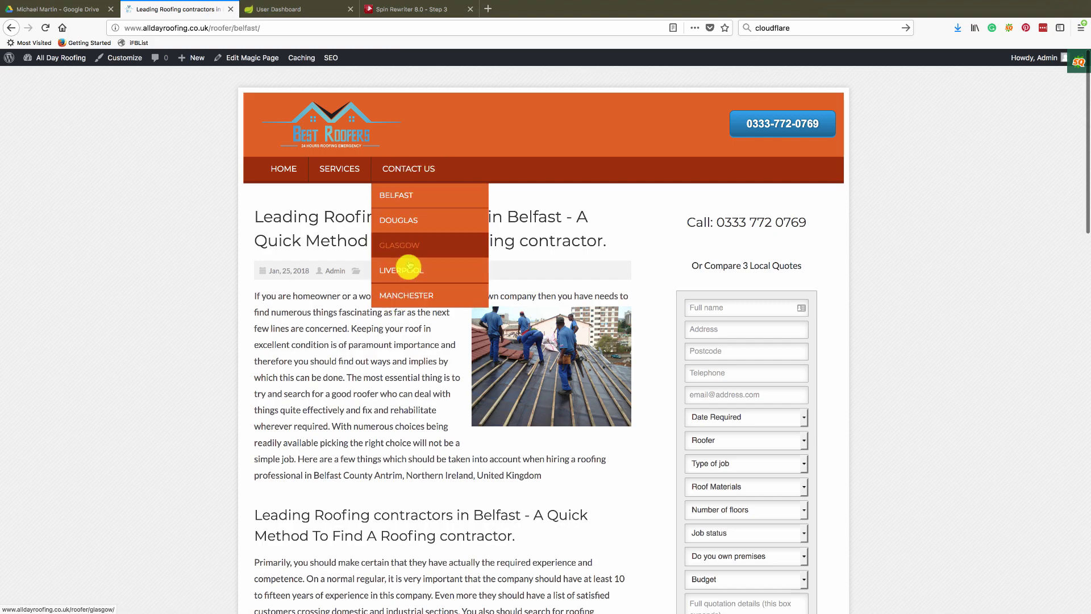
pyautogui.scroll(-15, 189, 430)
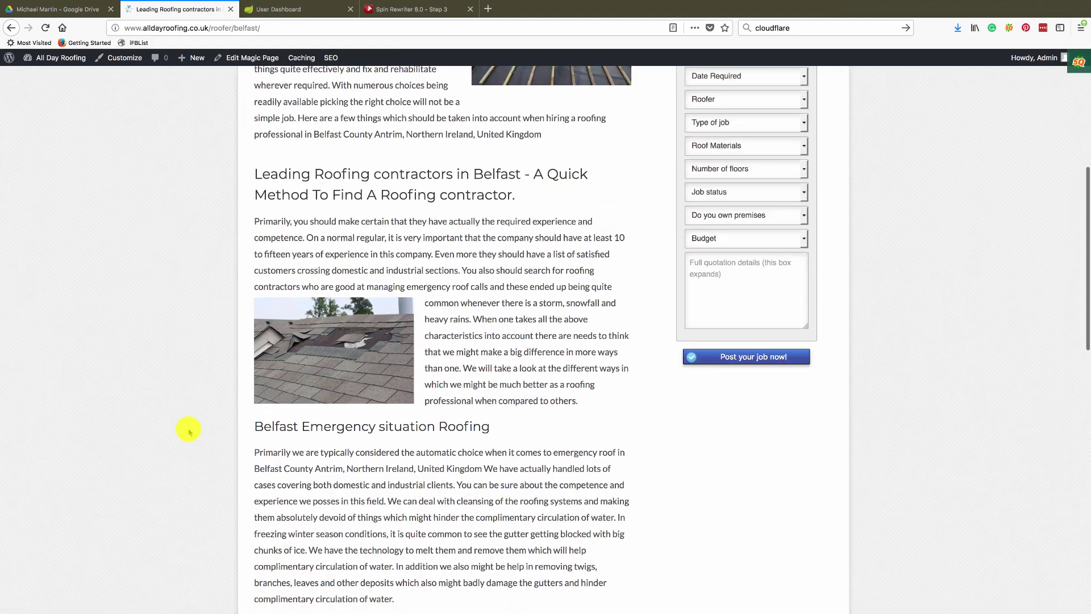
pyautogui.scroll(15, 190, 430)
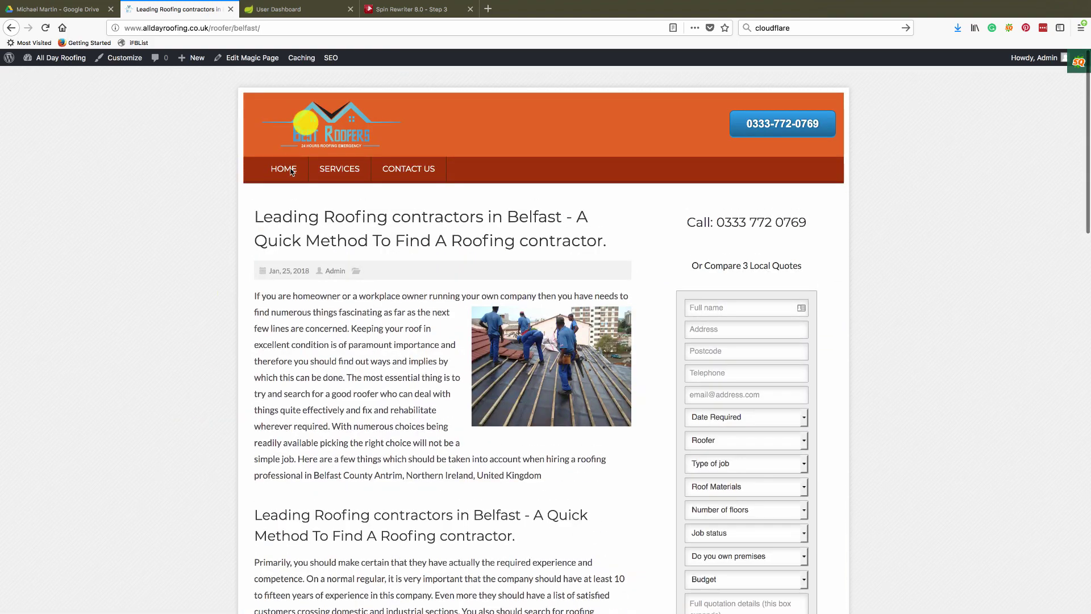
# Step: Switch to the Ghost Indexer user dashboard, look over the list of URL buckets and return to the Belfast page
pyautogui.click(295, 9)
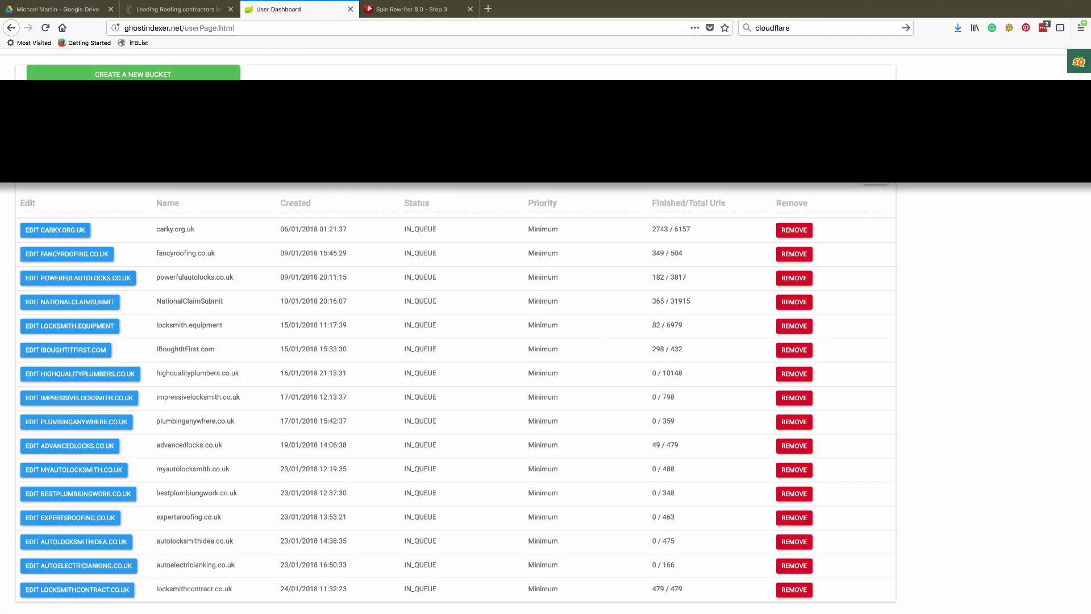
pyautogui.scroll(1, 262, 229)
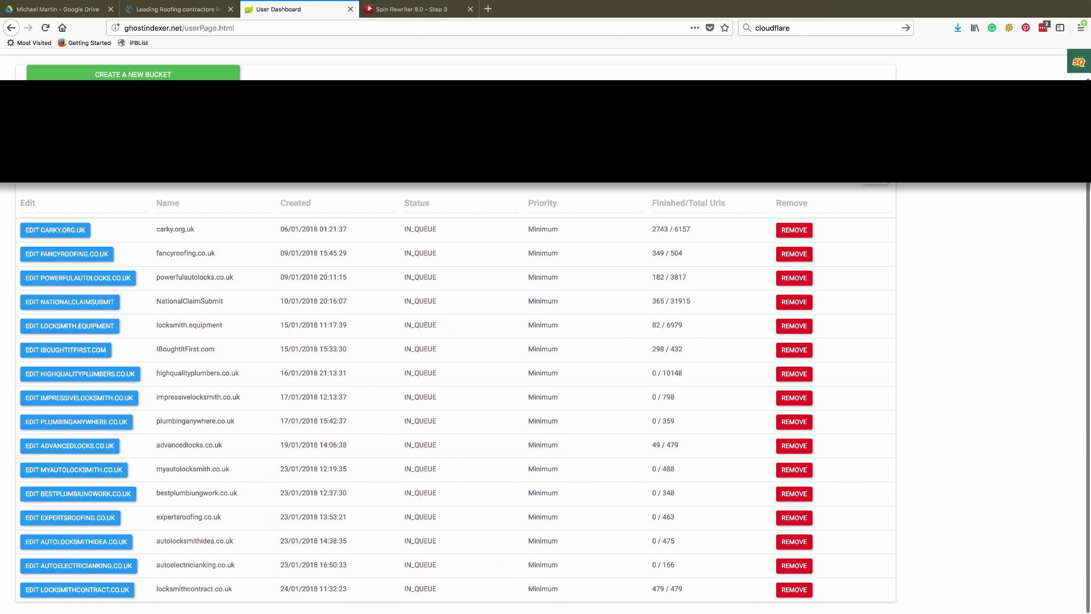
pyautogui.click(193, 10)
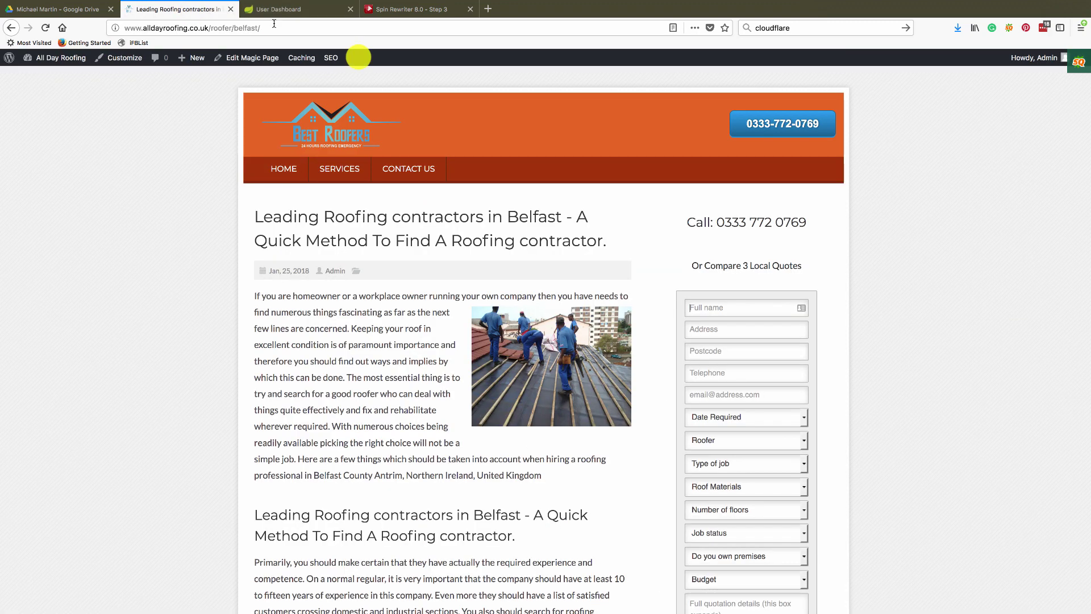